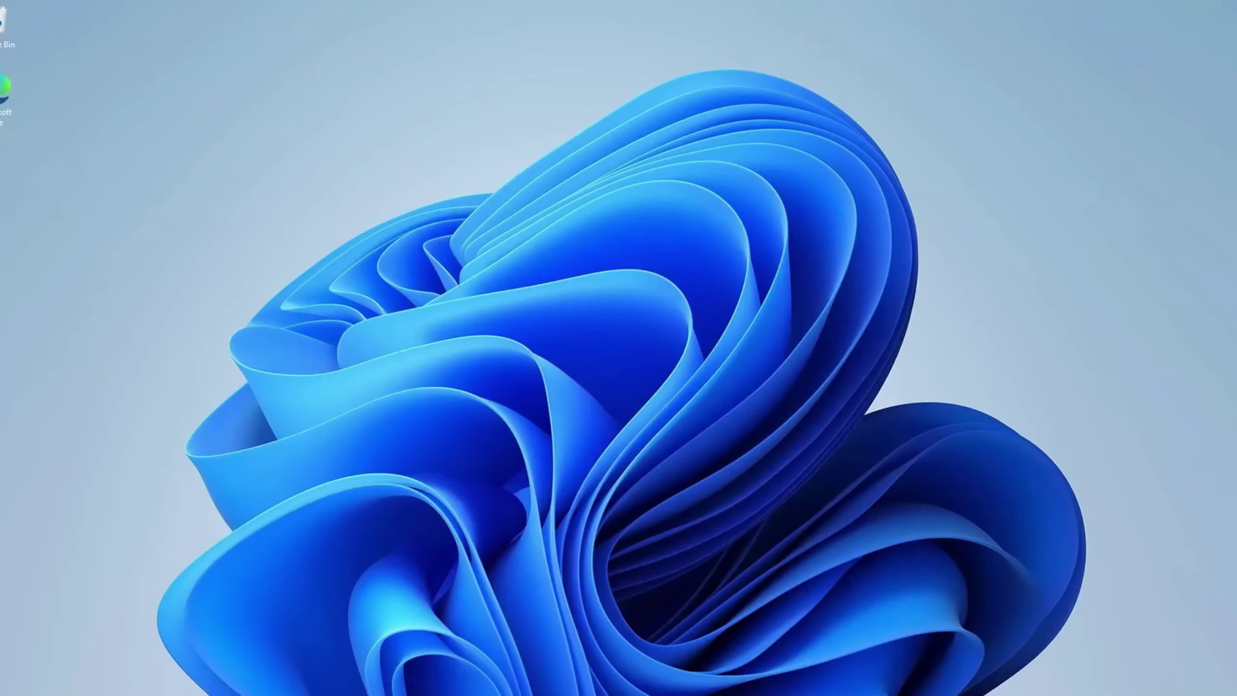
Open the list of other troubleshooters in the Windows system settings
key("super")
left_click(518, 370)
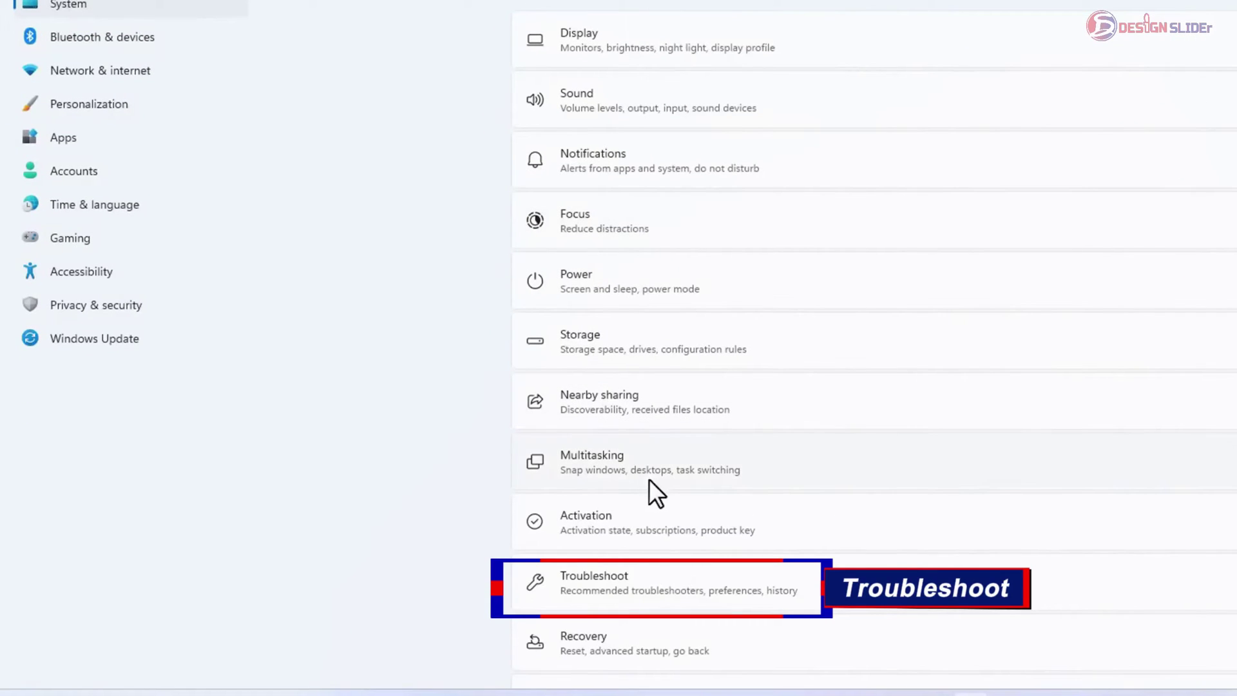
left_click(741, 587)
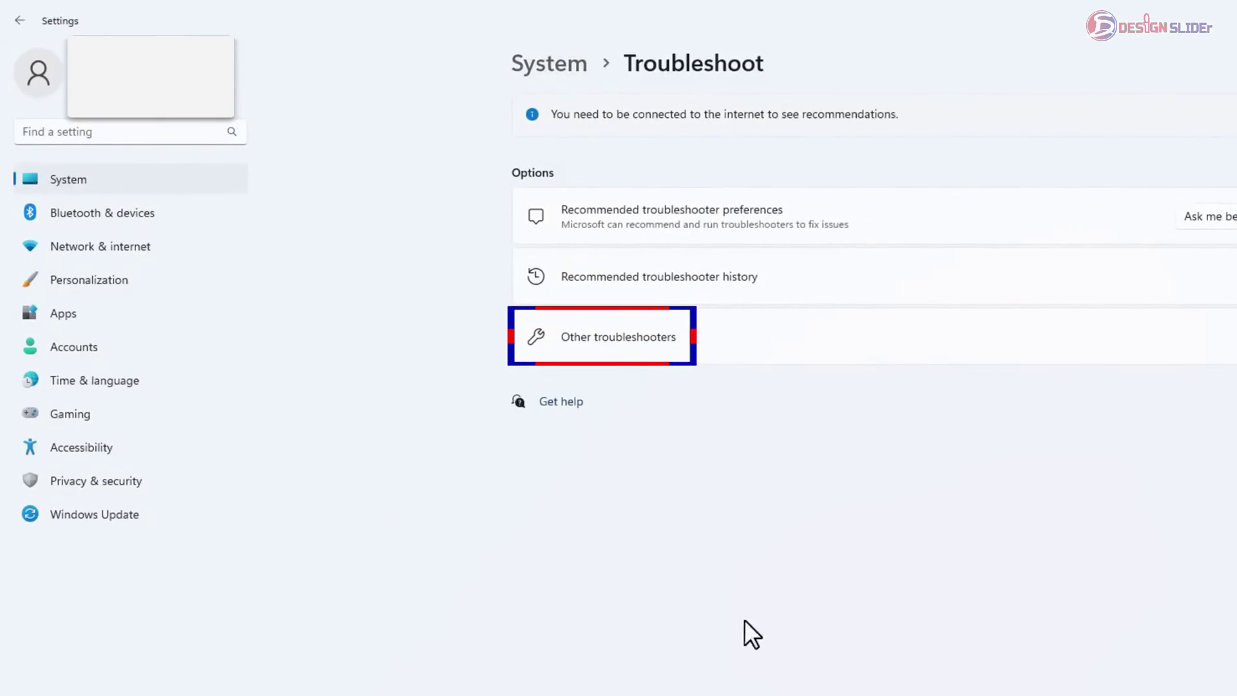
left_click(731, 358)
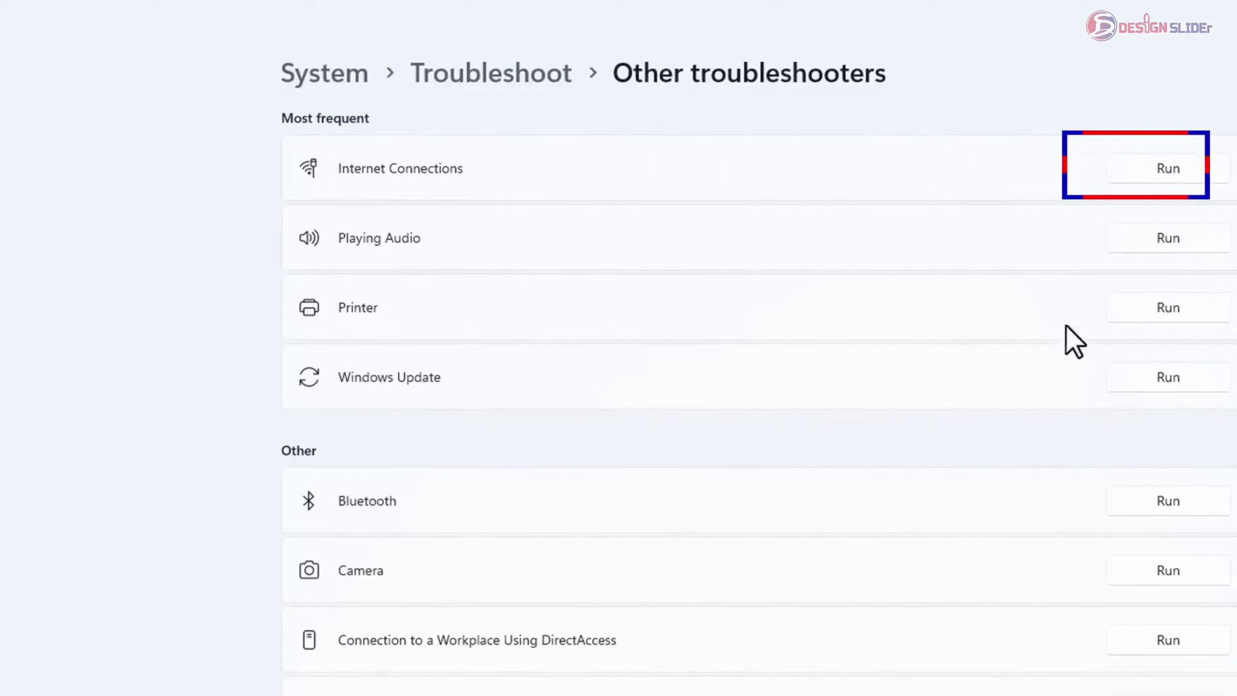
Run the Internet Connections troubleshooter on the connection to the Internet, and the Network Adapter troubleshooter on all network adapters
left_click(1171, 166)
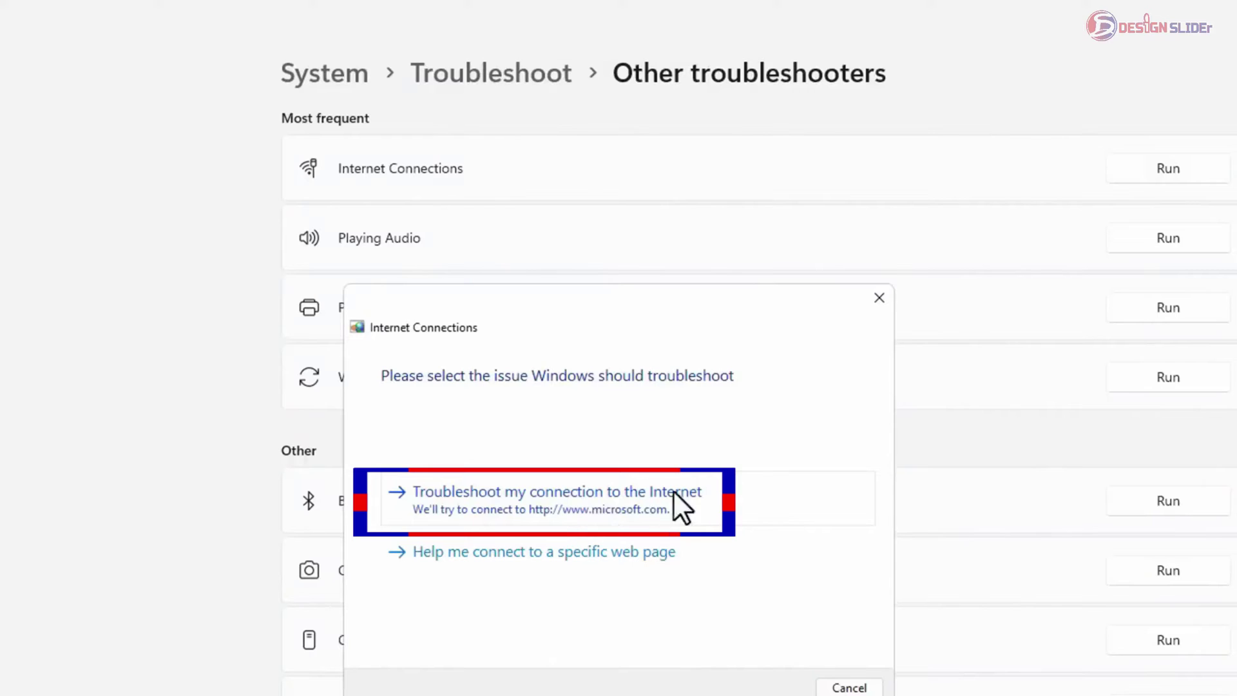
left_click(660, 500)
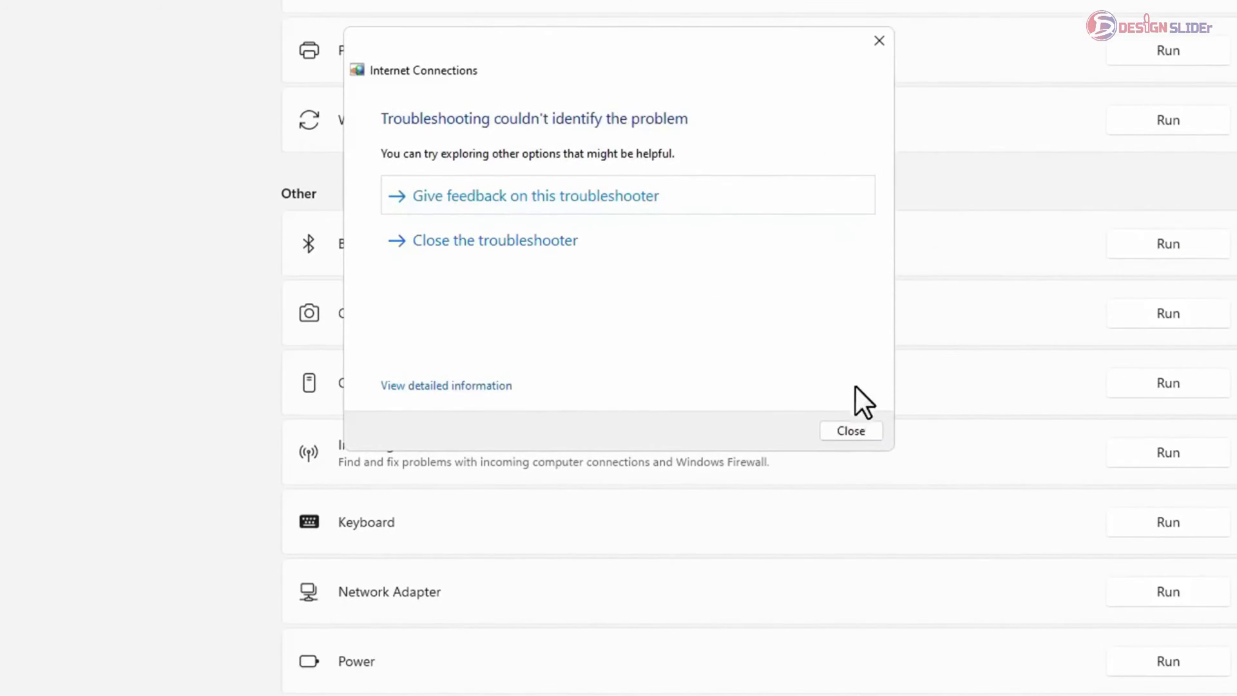
left_click(855, 431)
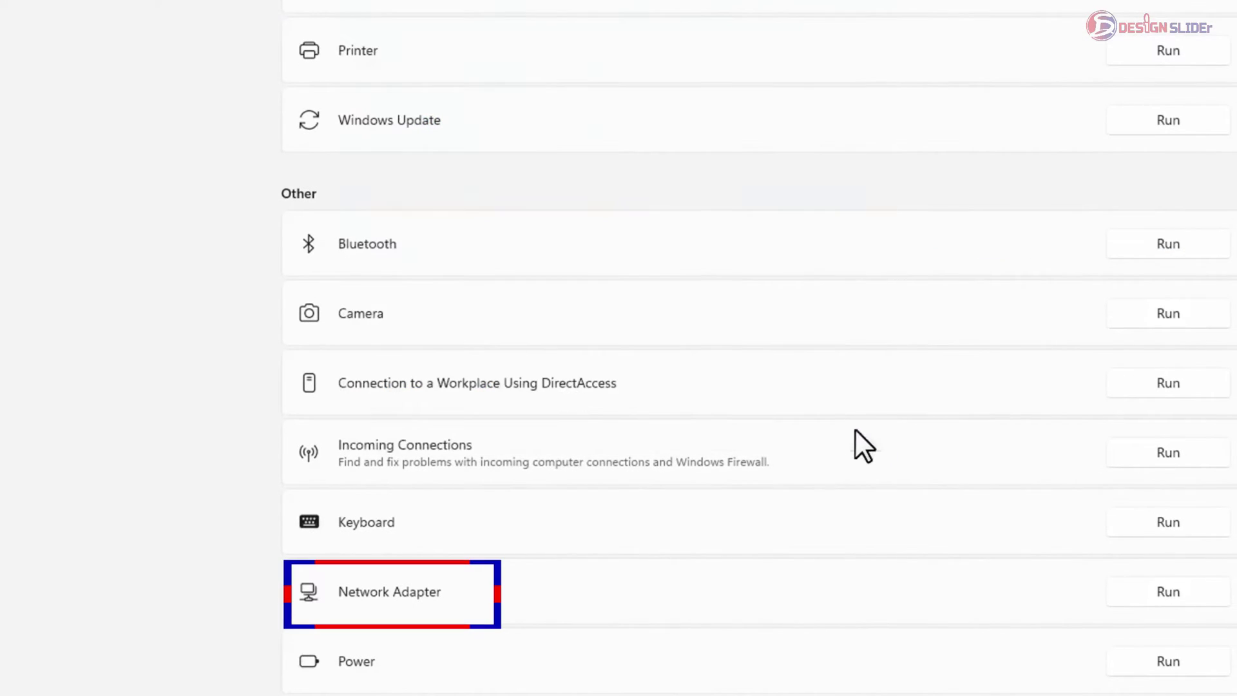
left_click(1192, 595)
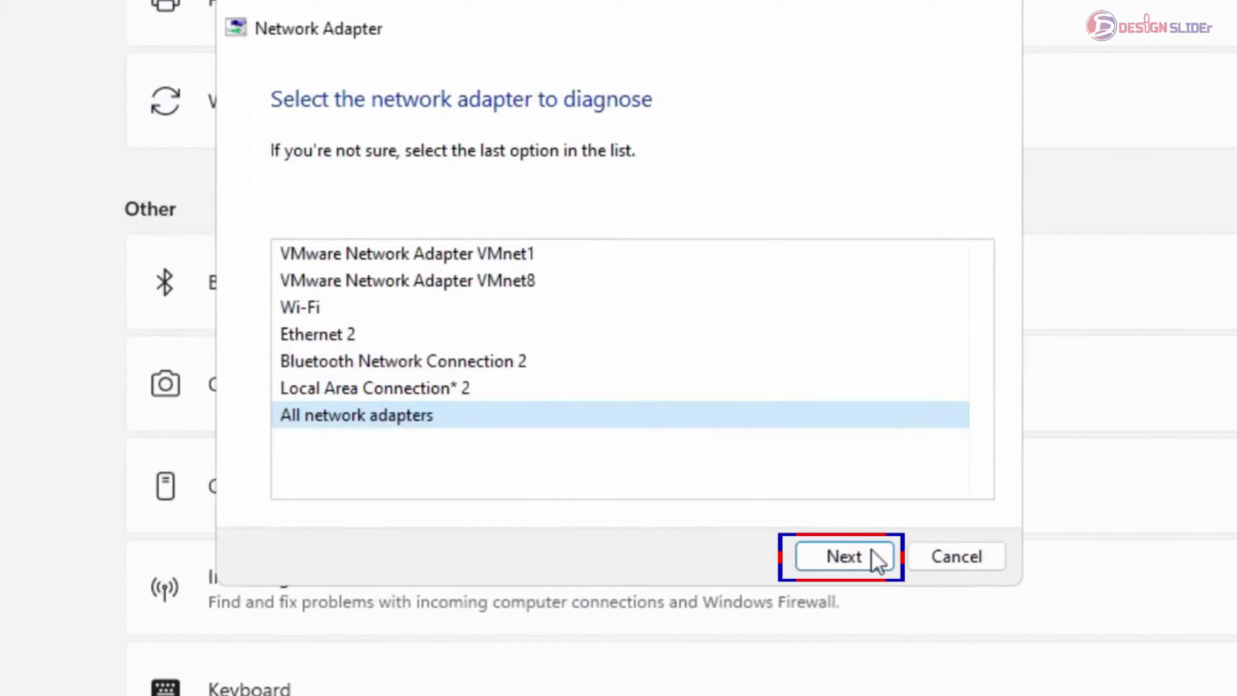
left_click(855, 559)
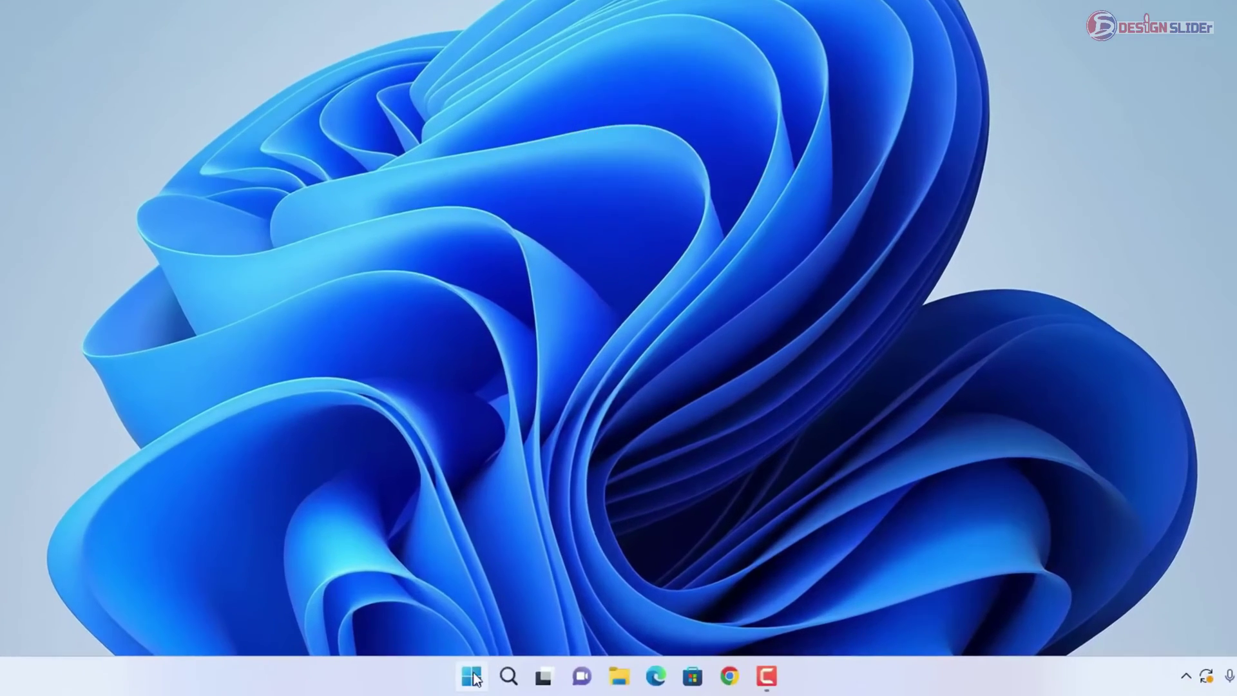
Perform a network reset from the advanced network settings and confirm it
left_click(491, 694)
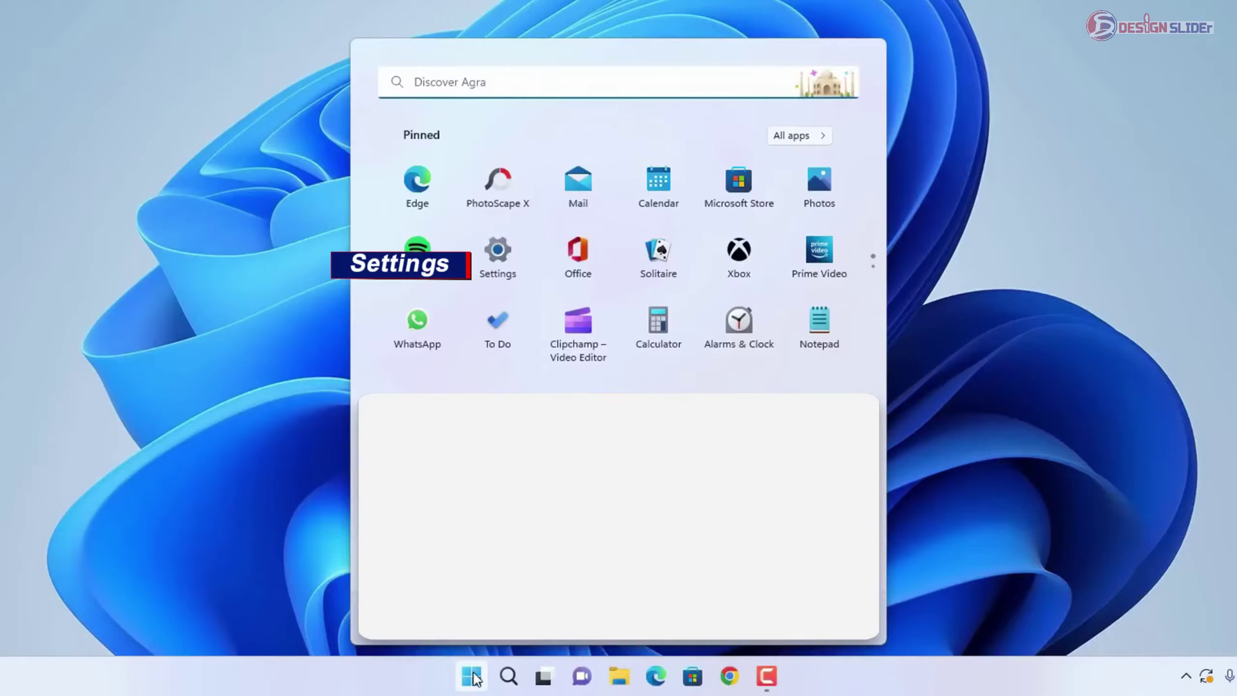
left_click(500, 269)
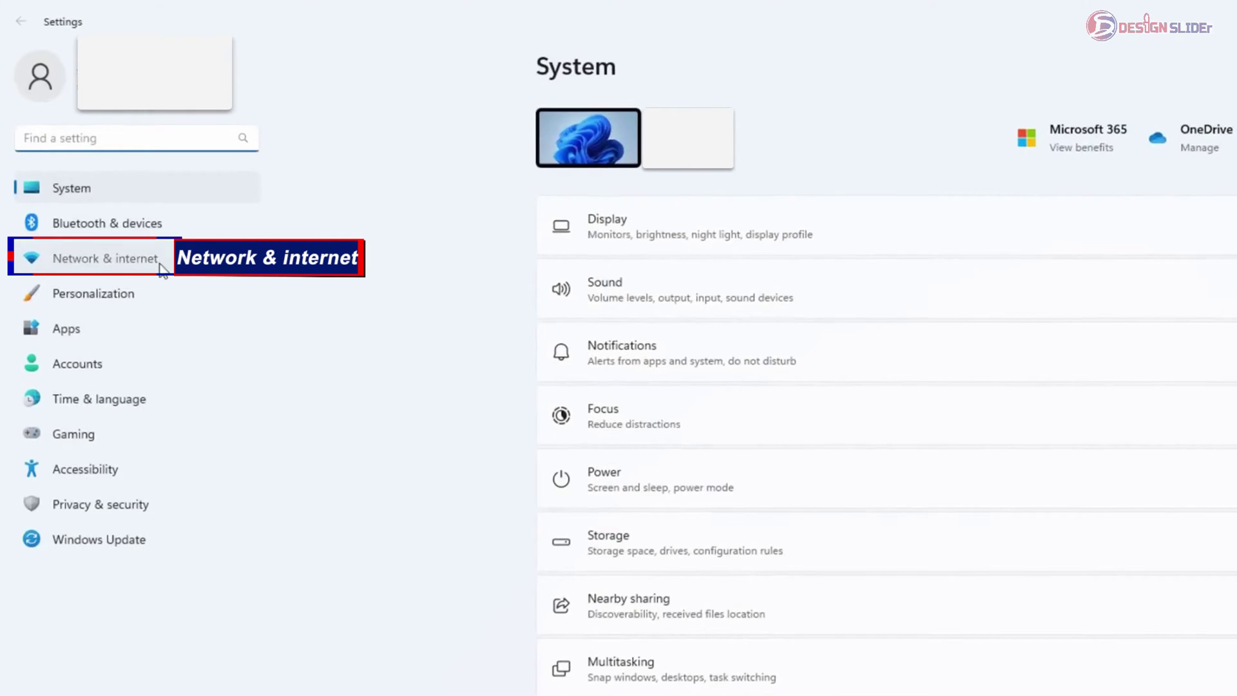
left_click(160, 265)
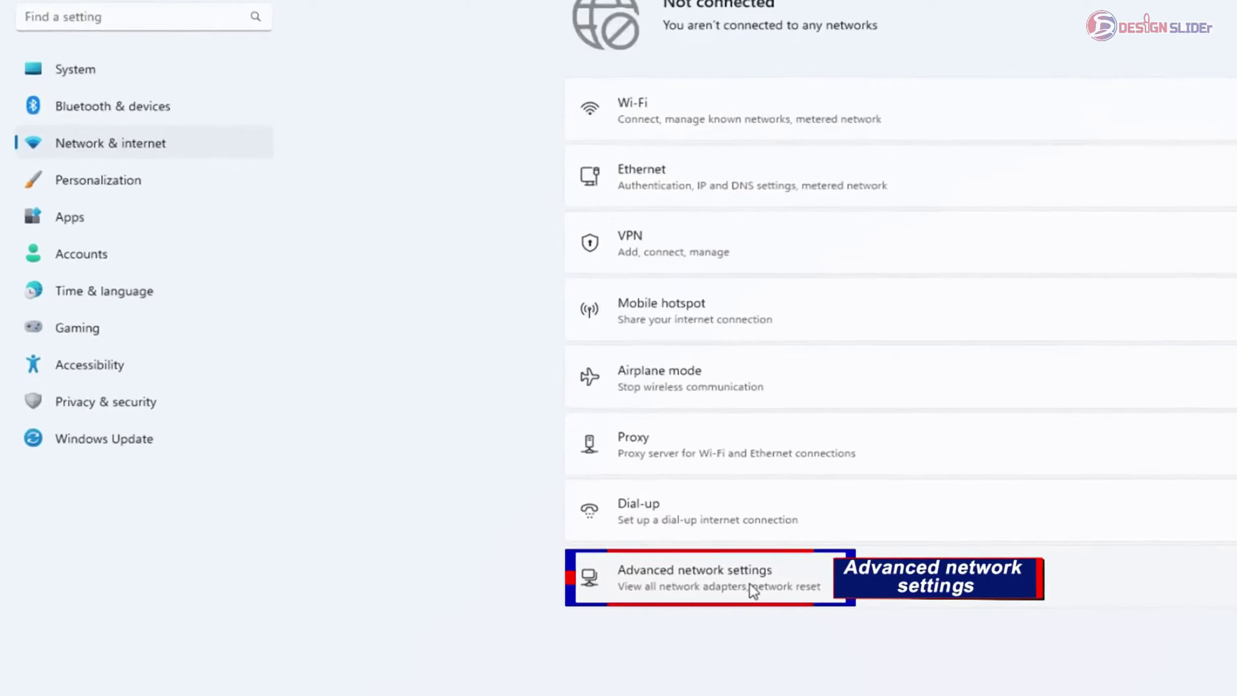
left_click(753, 590)
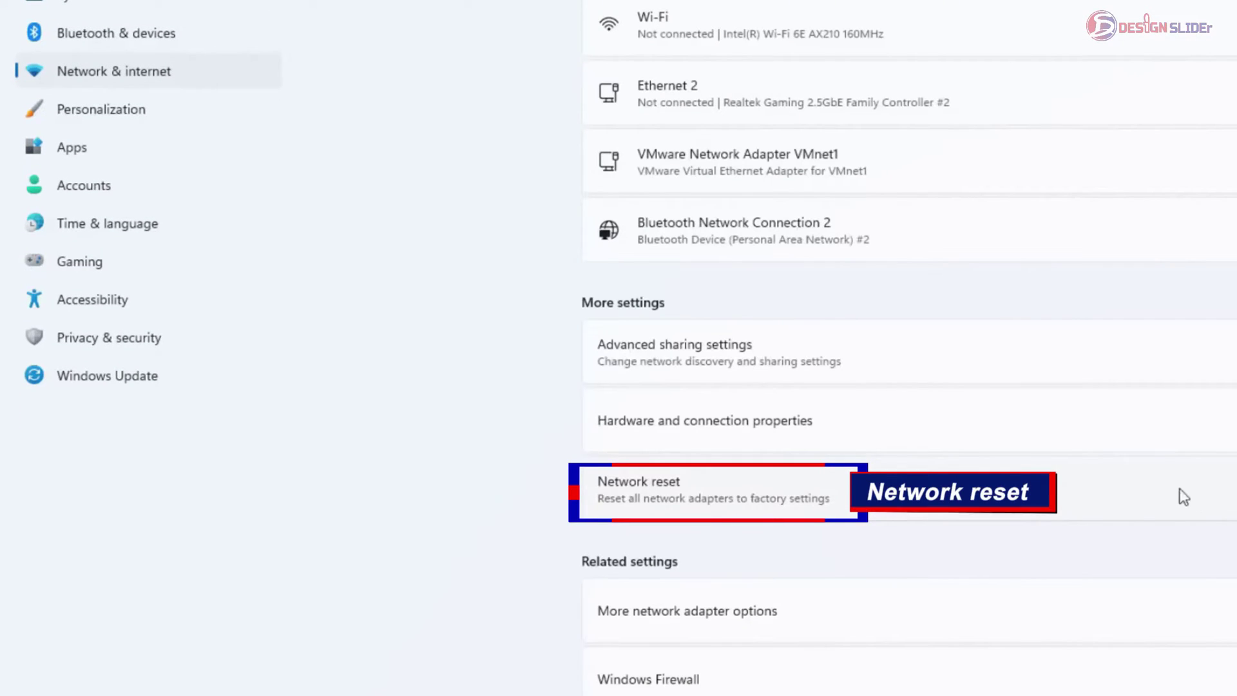
left_click(1140, 490)
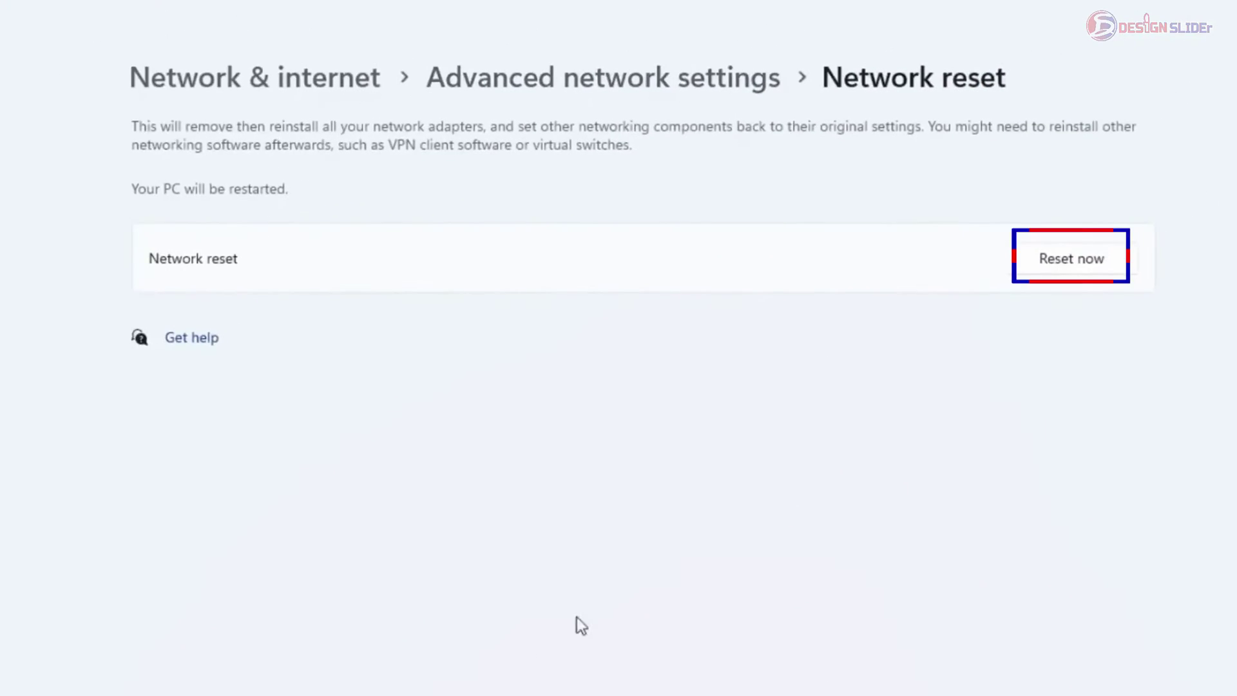
left_click(1067, 265)
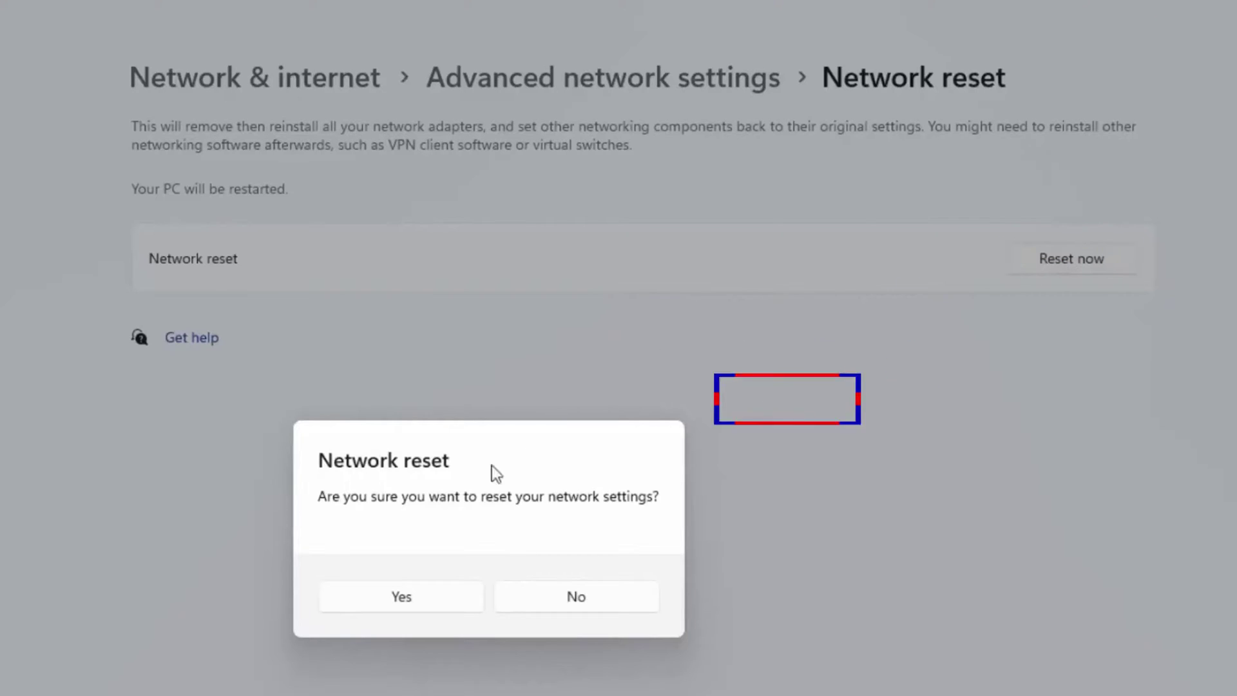
left_click(436, 606)
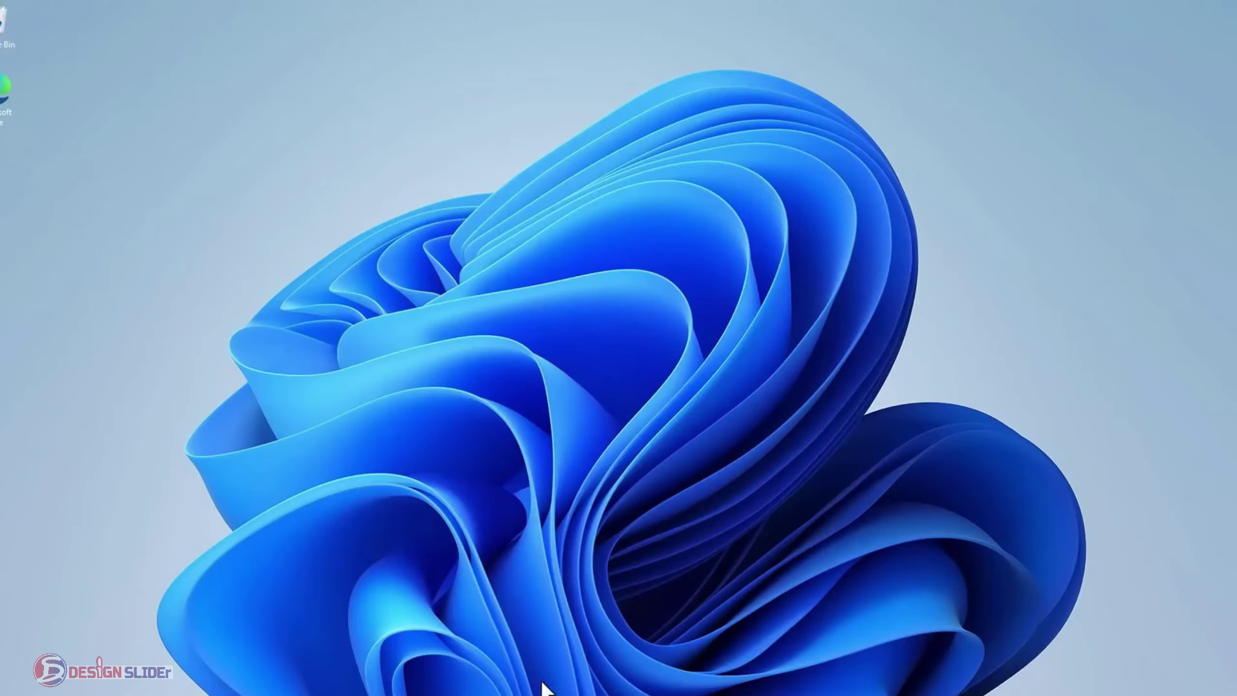
Find and open Device Manager, and expand the network adapters category
left_click(509, 674)
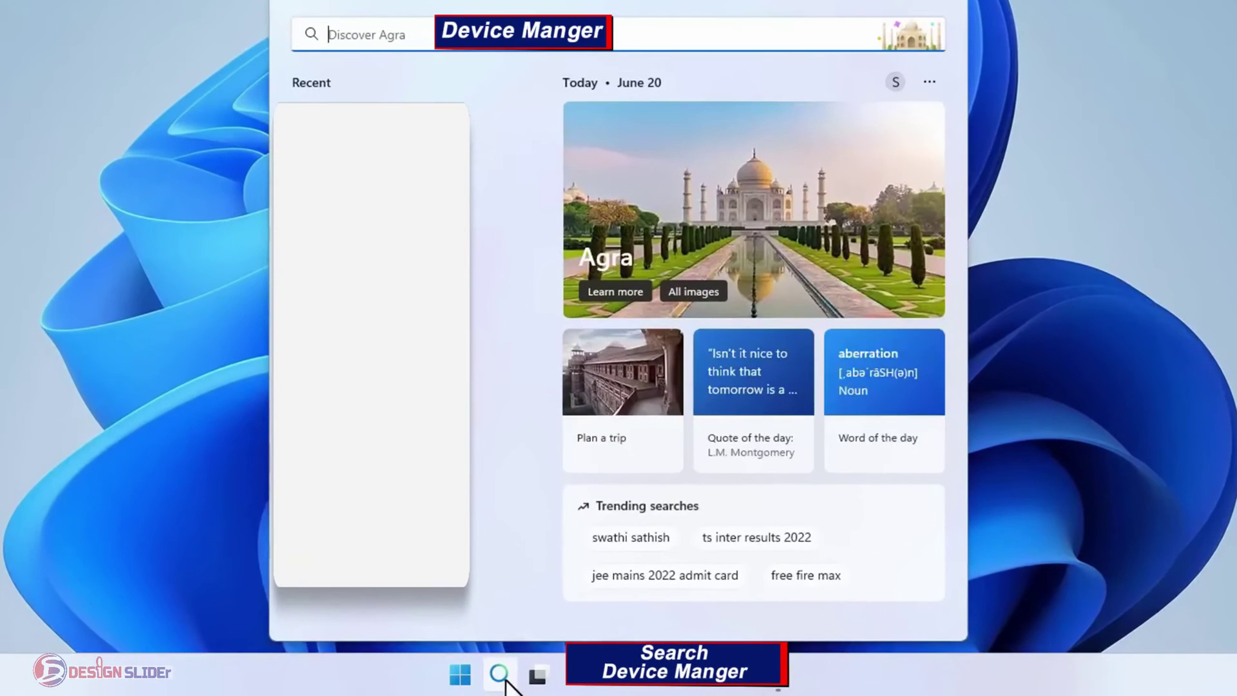
type("device manager")
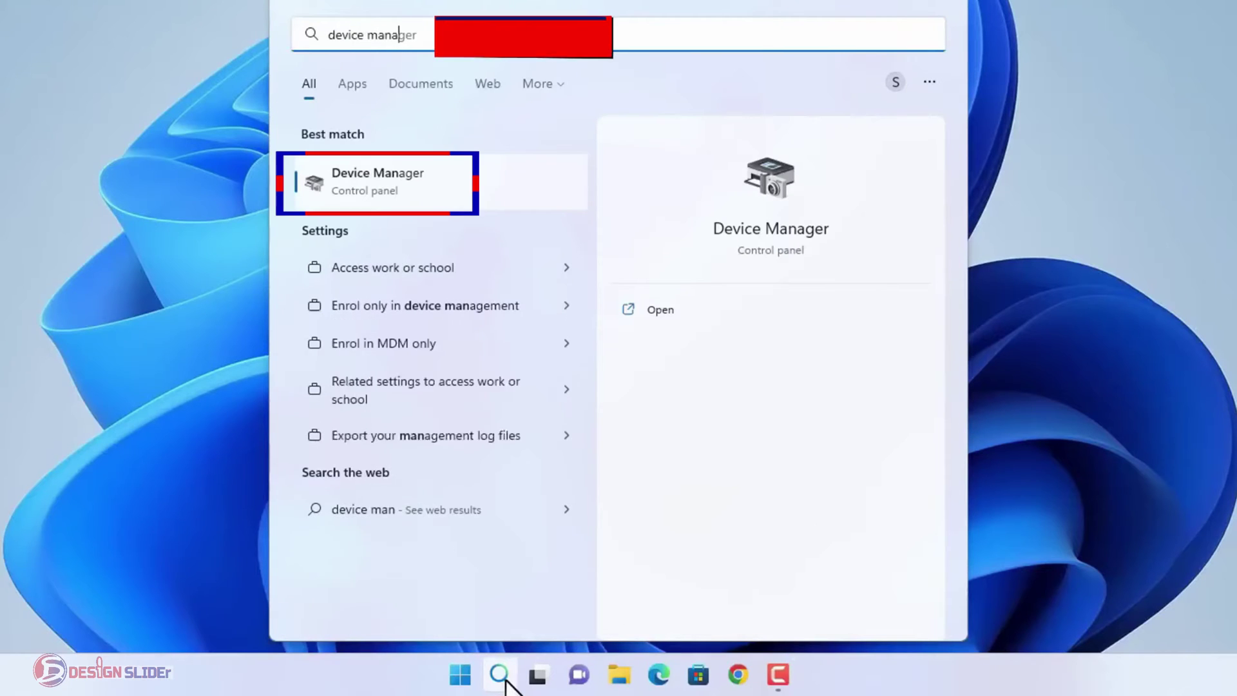
left_click(447, 192)
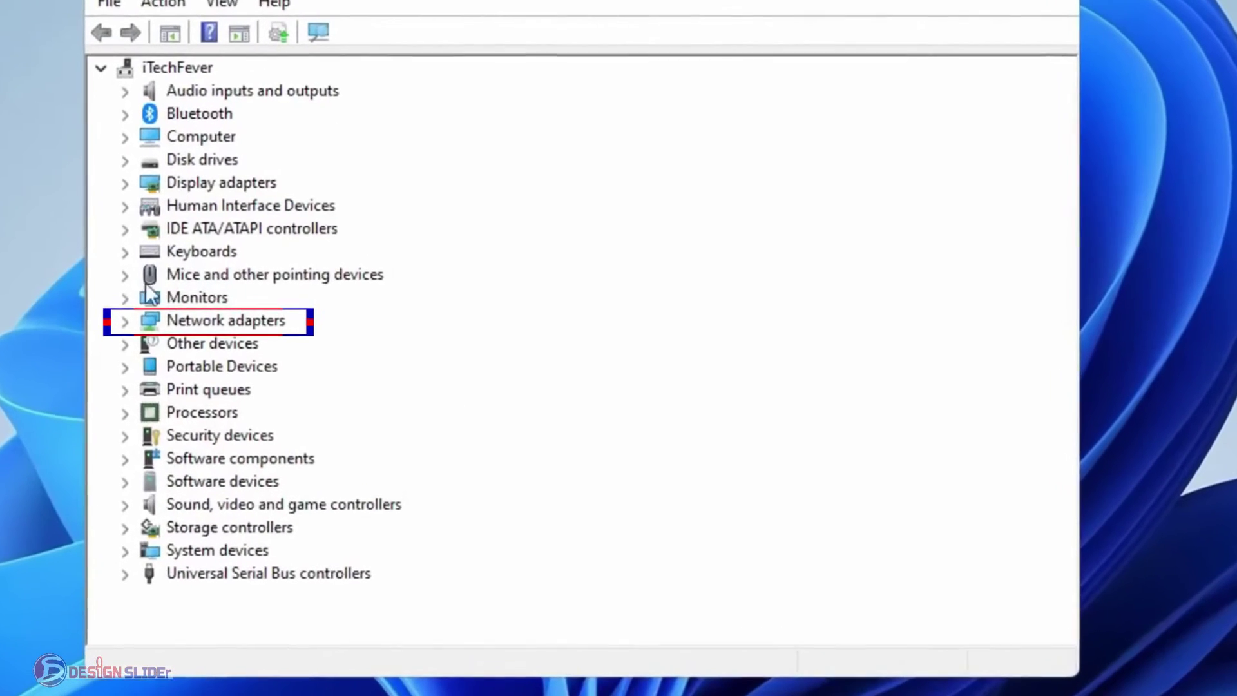
left_click(124, 320)
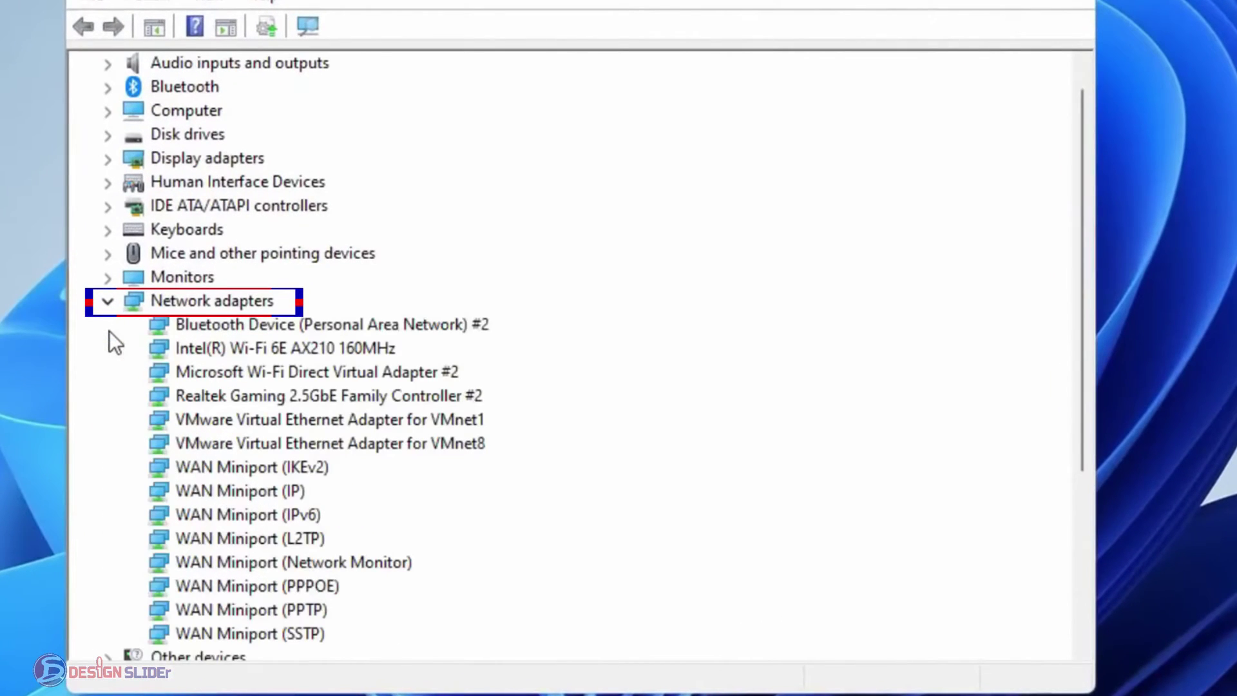
Display the driver properties of the Intel(R) Wi-Fi 6E AX210 160MHz adapter
left_click(237, 347)
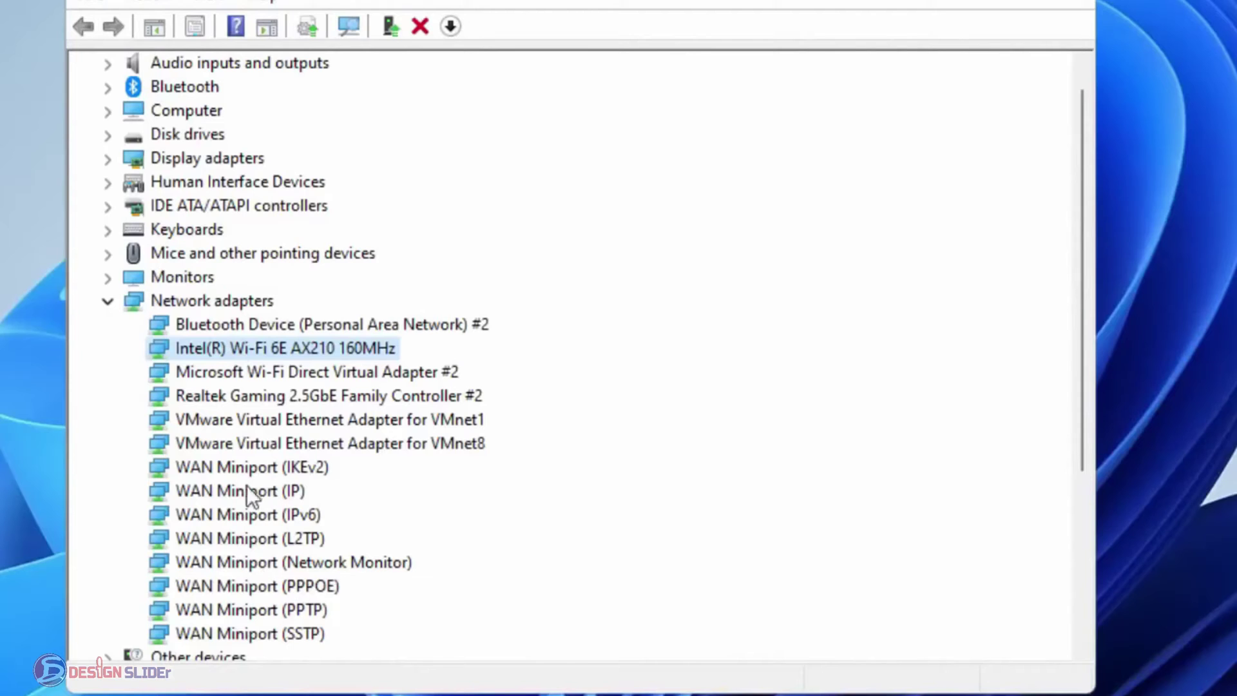
scroll(490, 432, "up", 1)
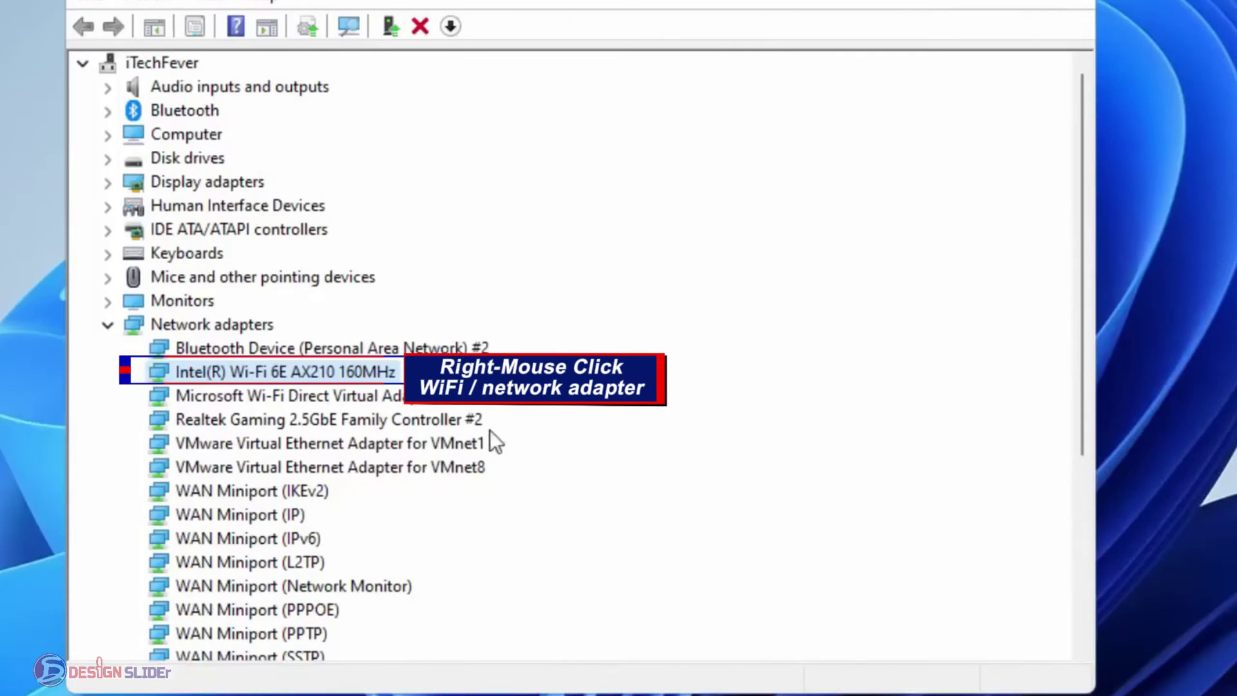
right_click(234, 372)
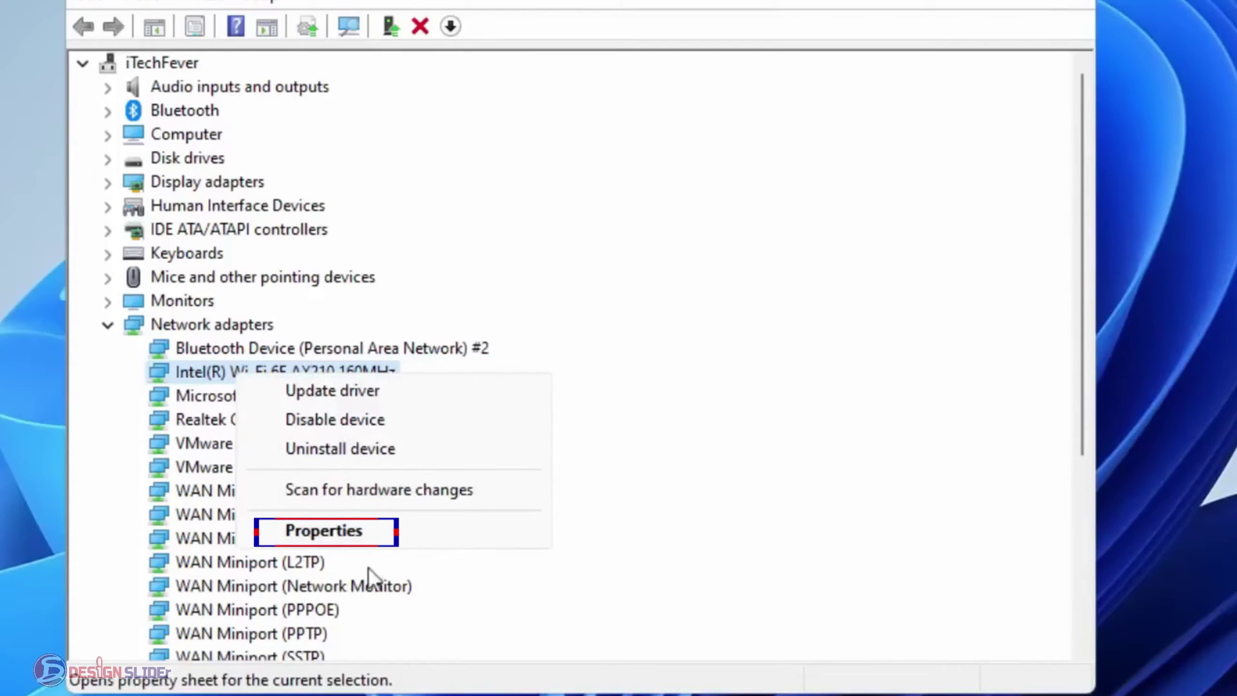
left_click(391, 532)
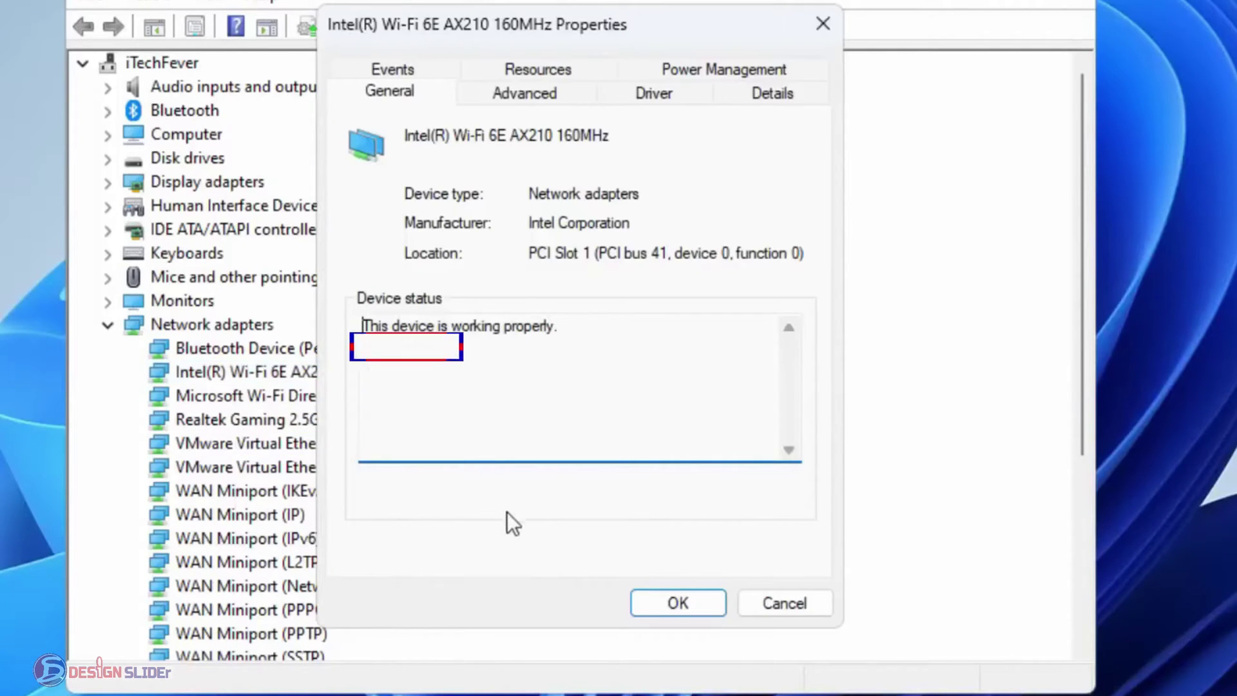
left_click(669, 105)
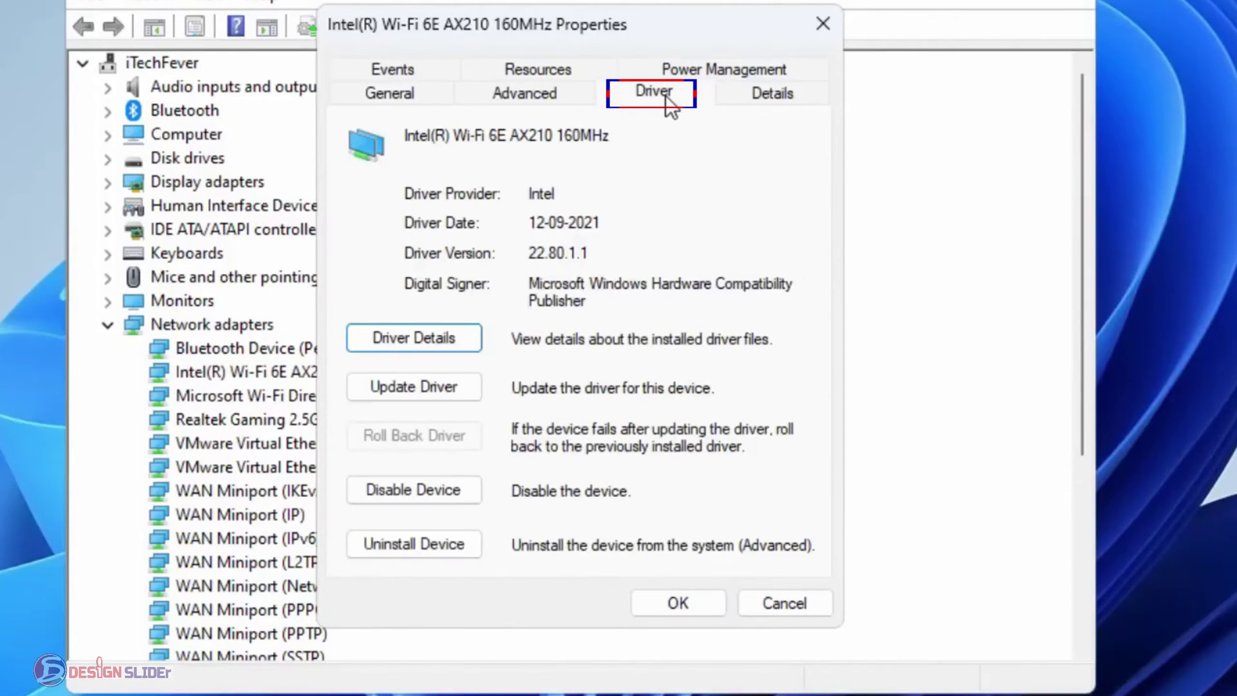
Update the Wi-Fi adapter's driver manually with the compatible Intel(R) Wi-Fi 6E AX210 160MHz (Intel) model from the computer's available drivers, and close its properties
left_click(420, 391)
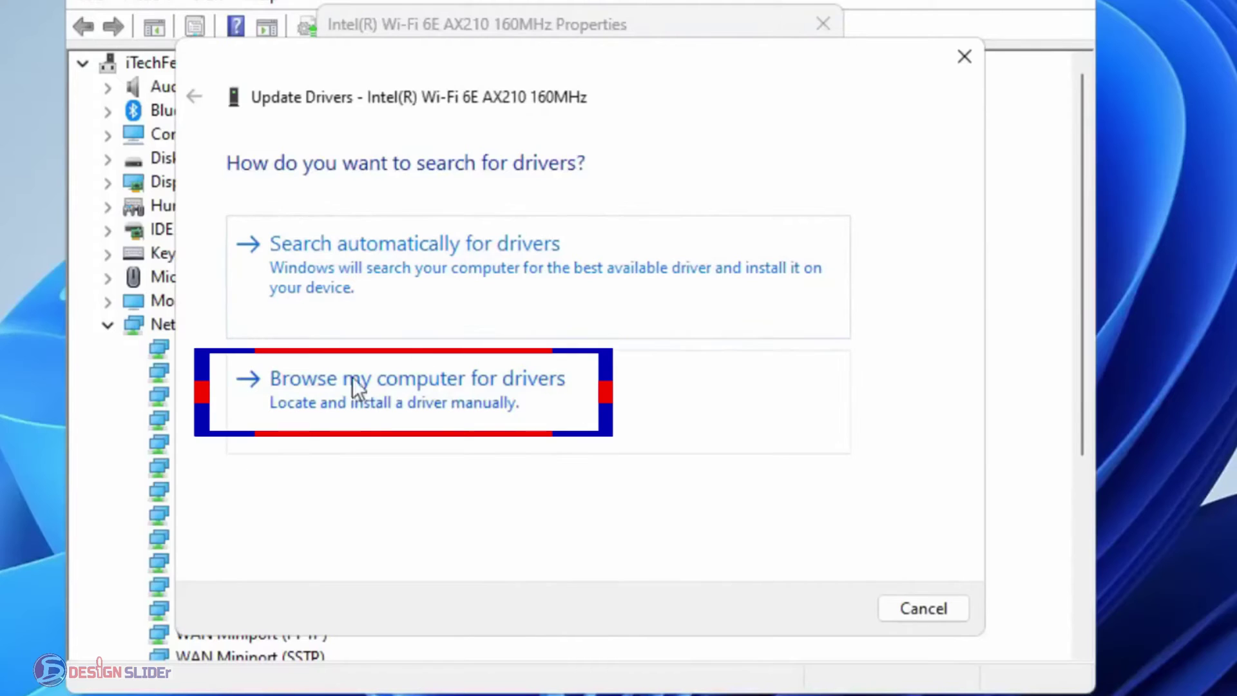
left_click(469, 401)
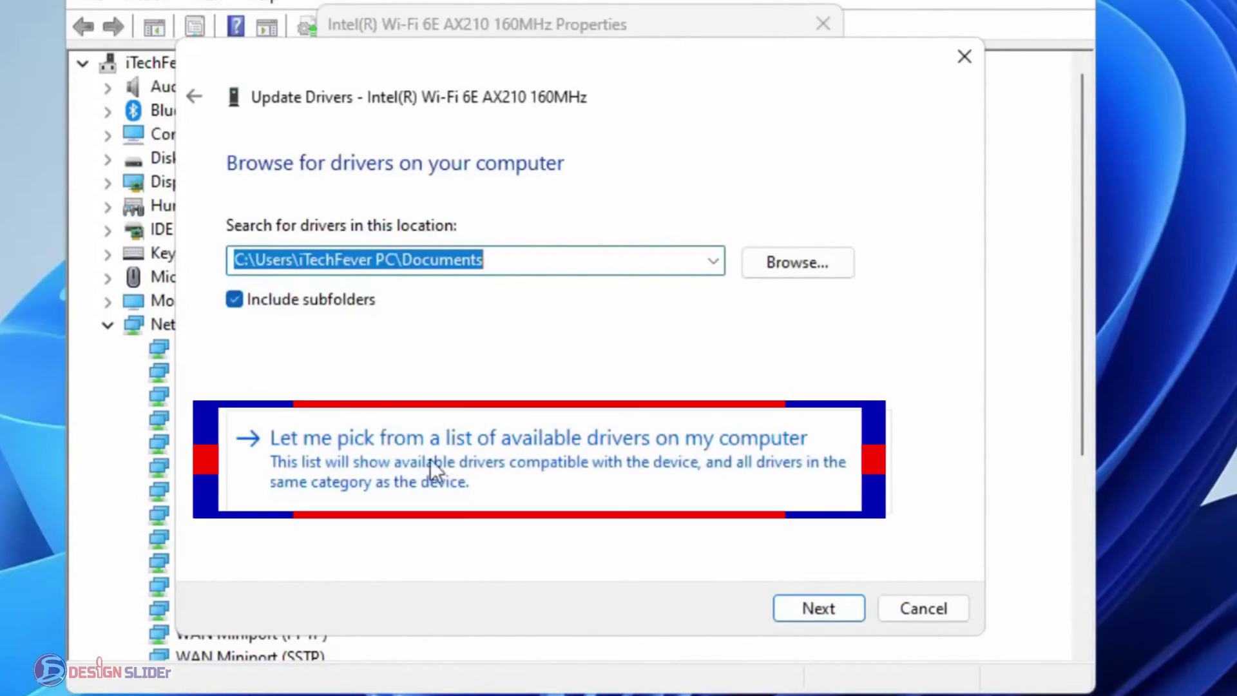
left_click(732, 458)
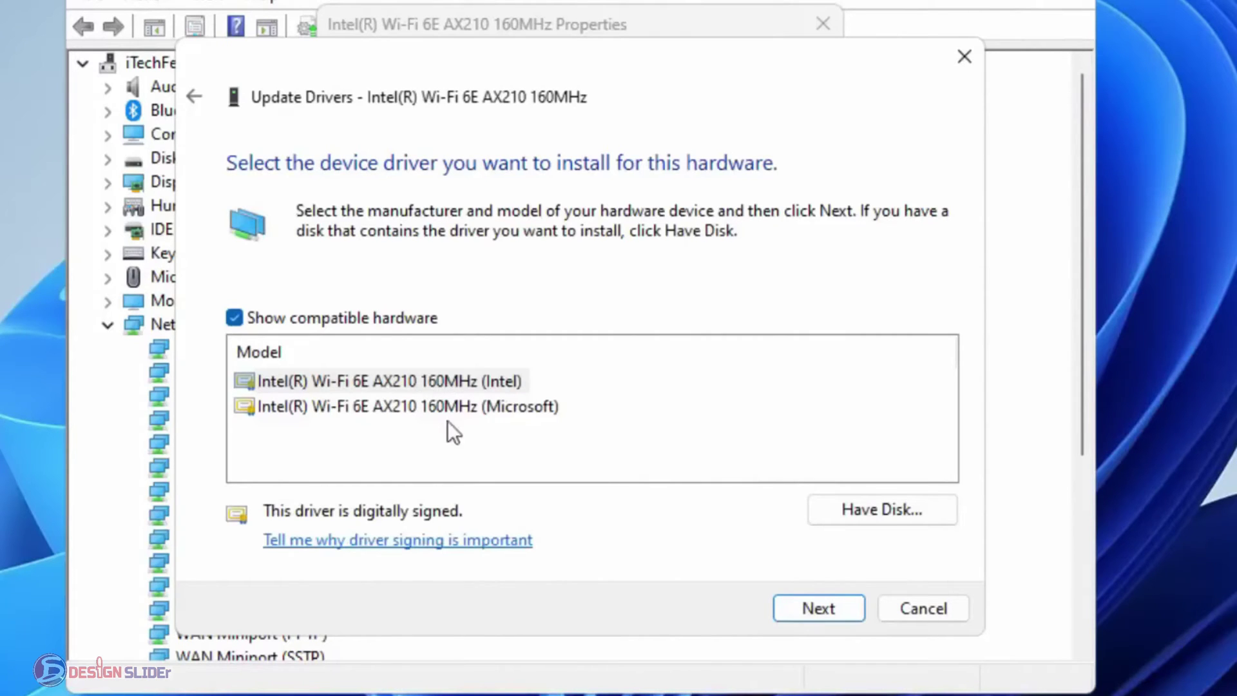
left_click(404, 381)
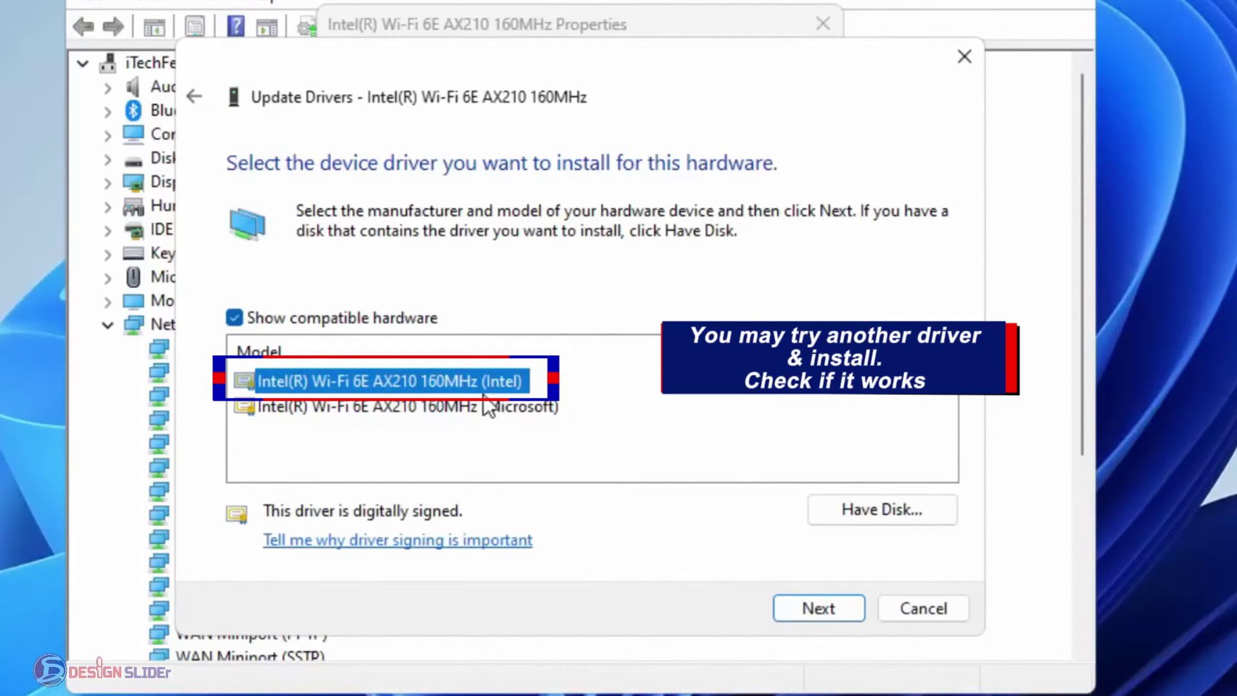
left_click(458, 416)
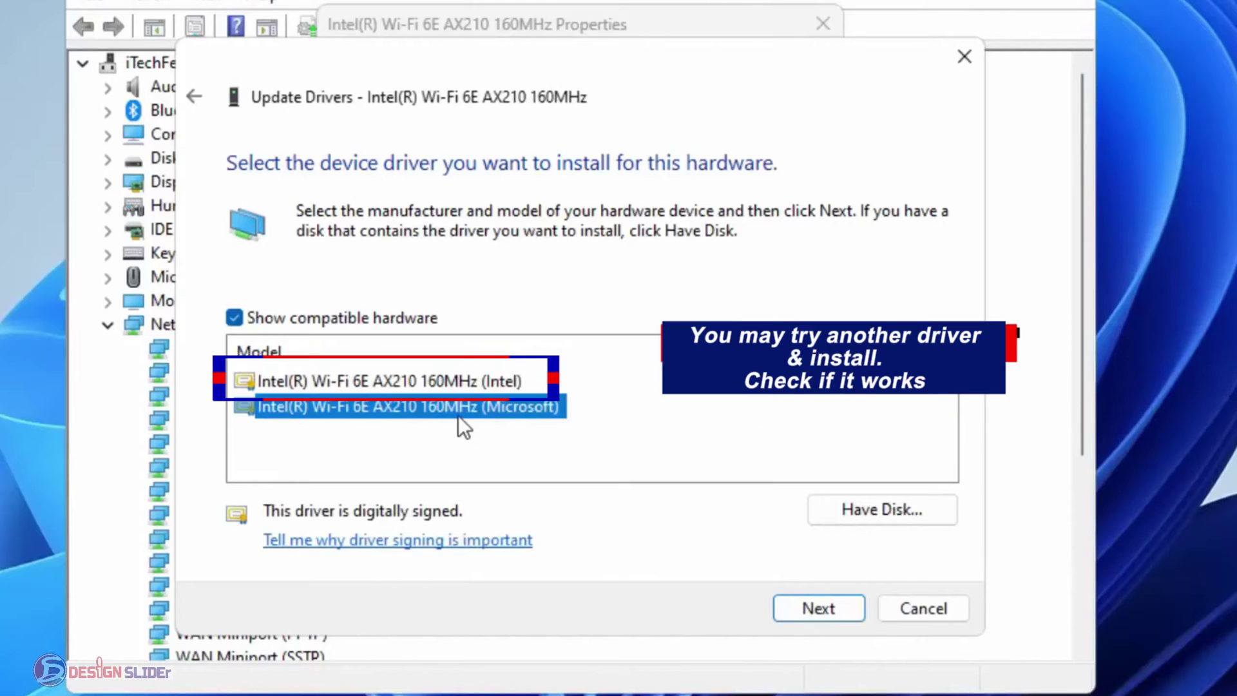
left_click(466, 381)
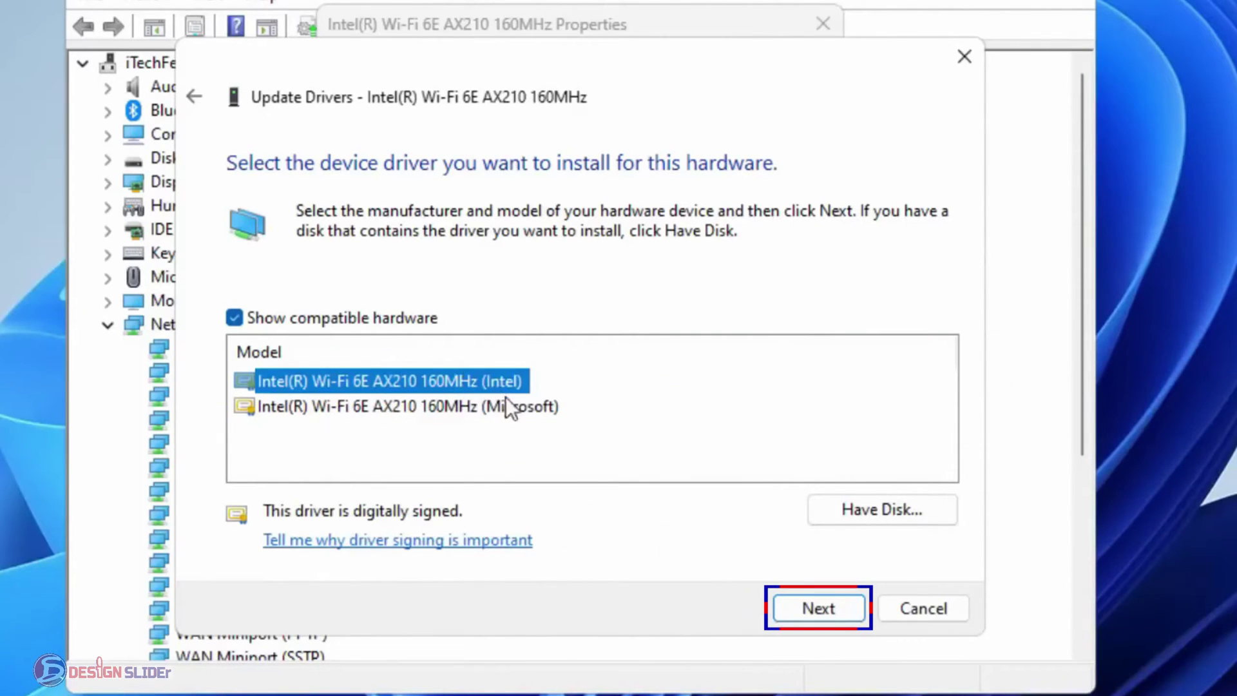
left_click(819, 608)
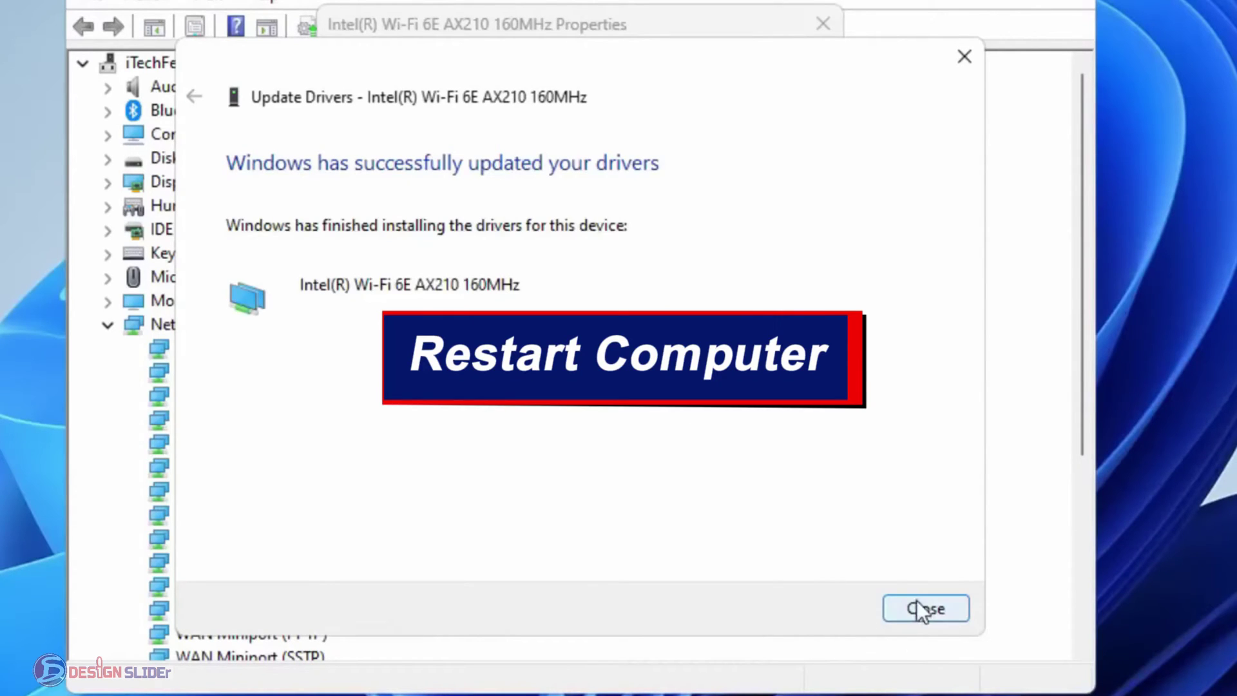
left_click(917, 606)
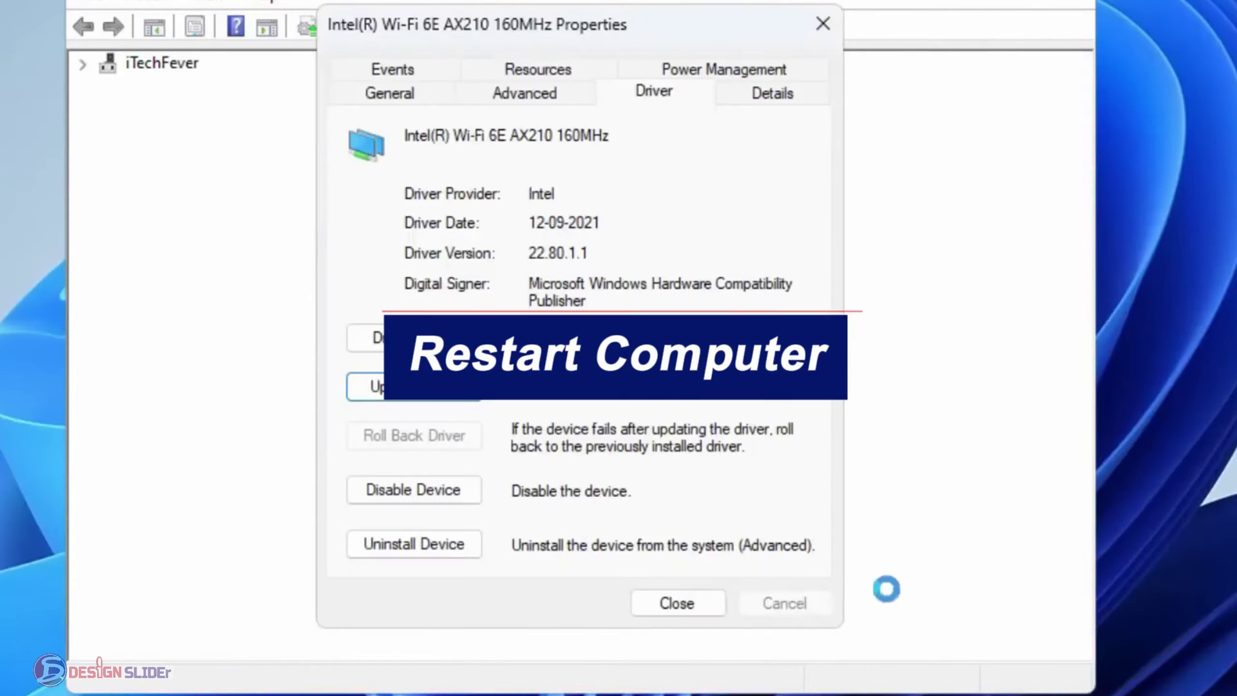
left_click(677, 604)
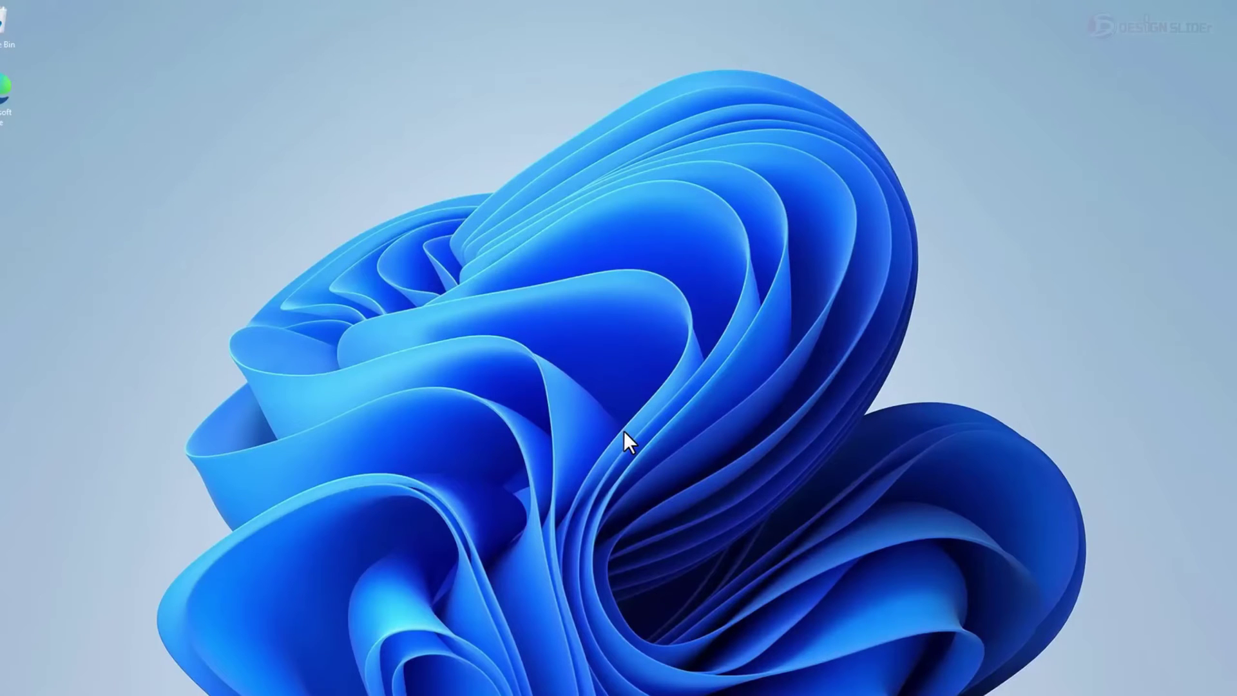
Search Windows for "device manager" and open Device Manager
left_click(508, 679)
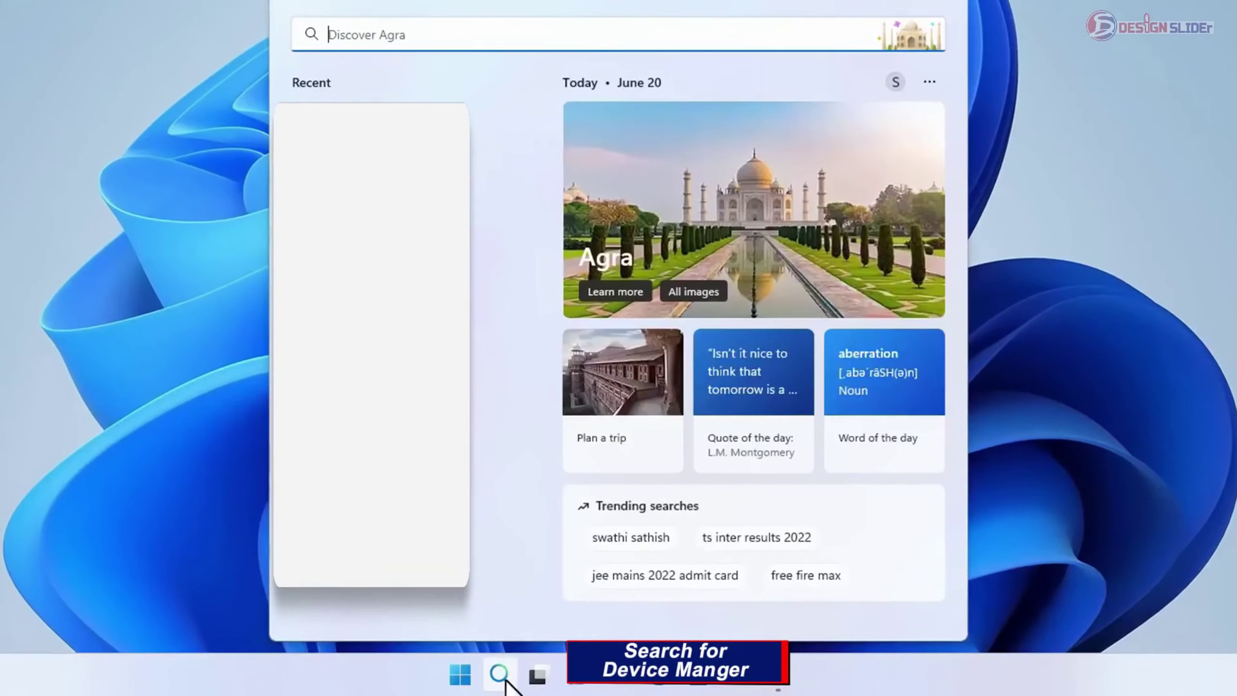
type("device")
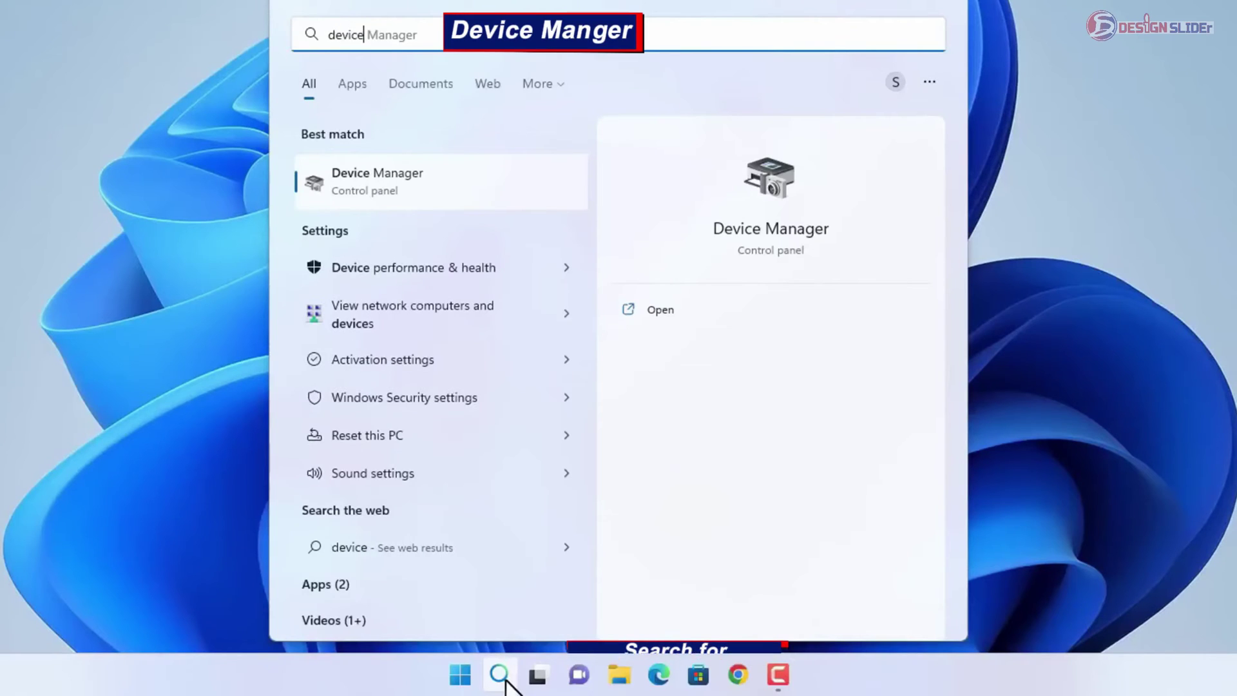
type(" manager")
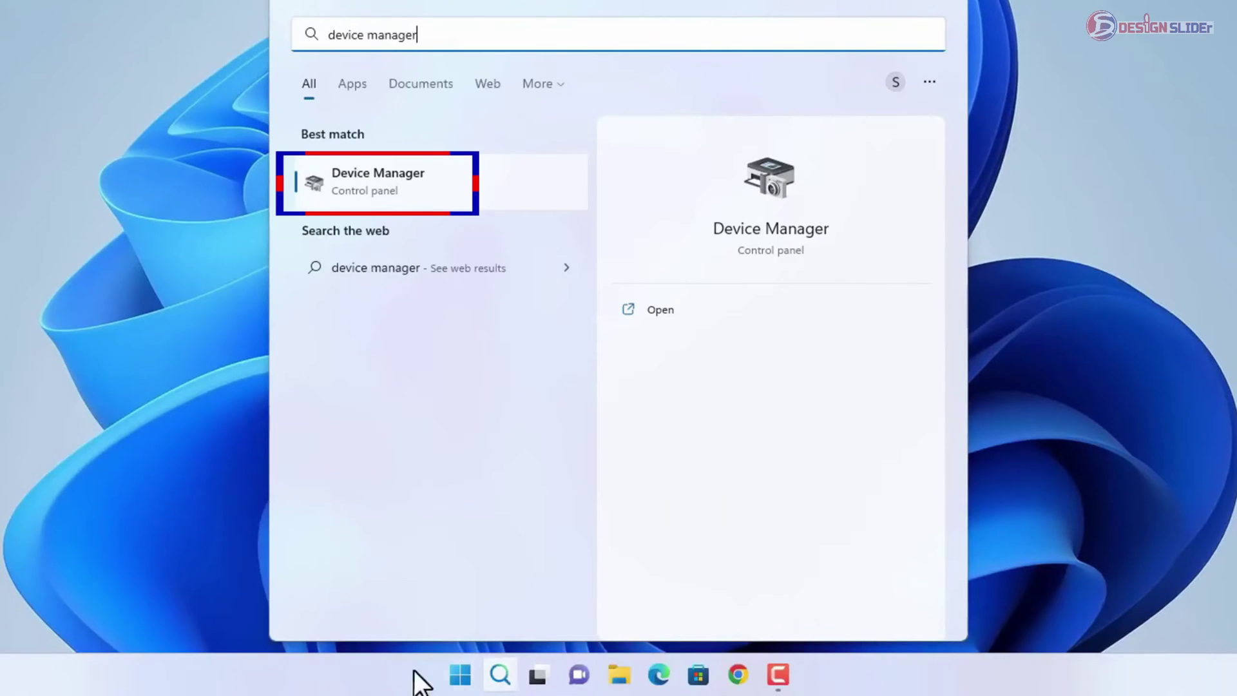
left_click(445, 180)
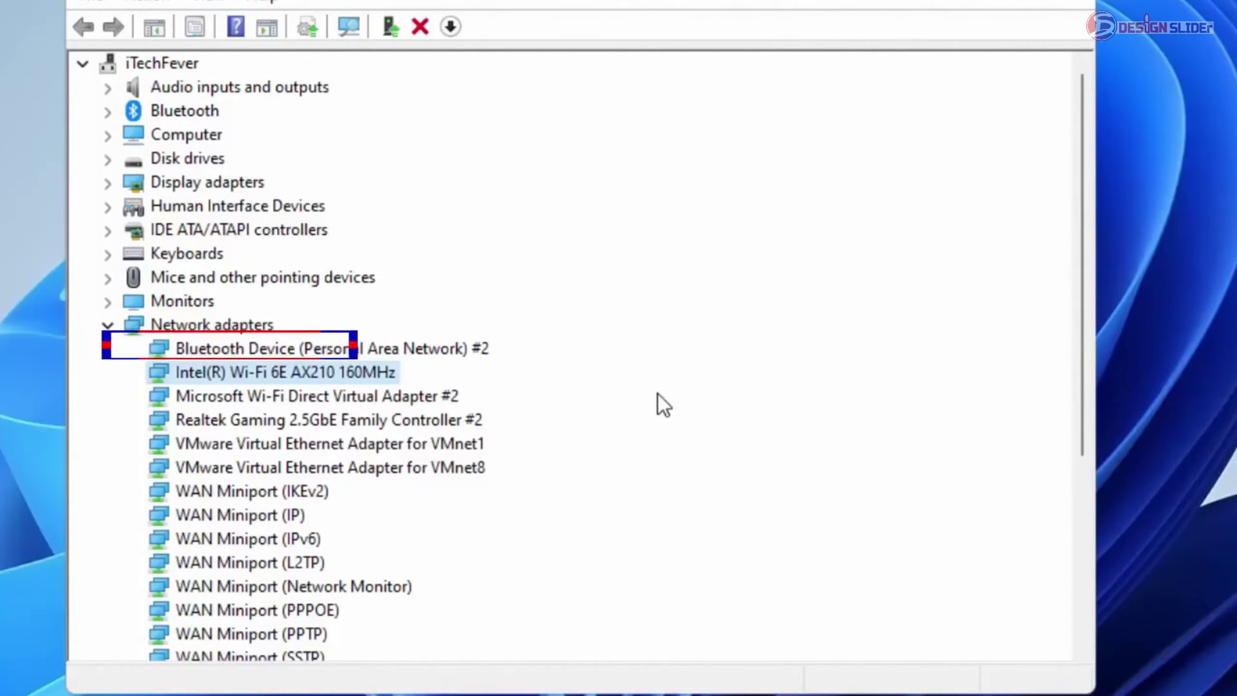
In the Intel(R) Wi-Fi 6E AX210 160MHz adapter's power management properties, stop the computer from turning off the device to save power, and confirm
right_click(331, 377)
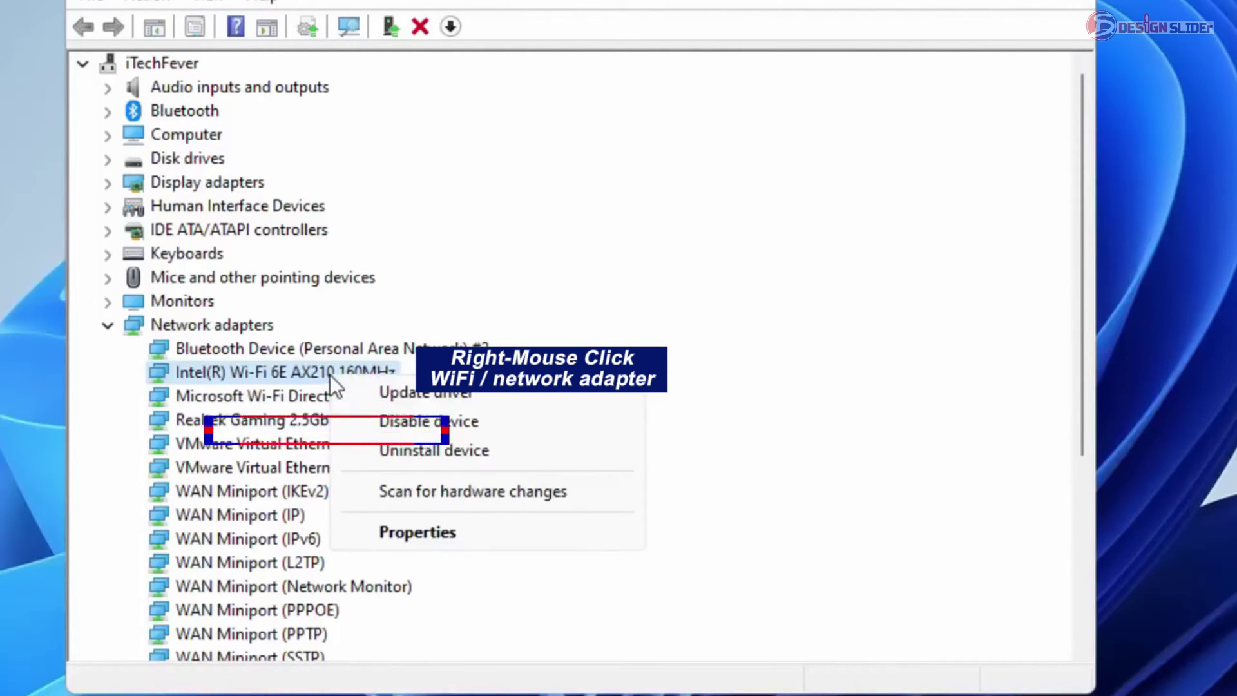
left_click(457, 538)
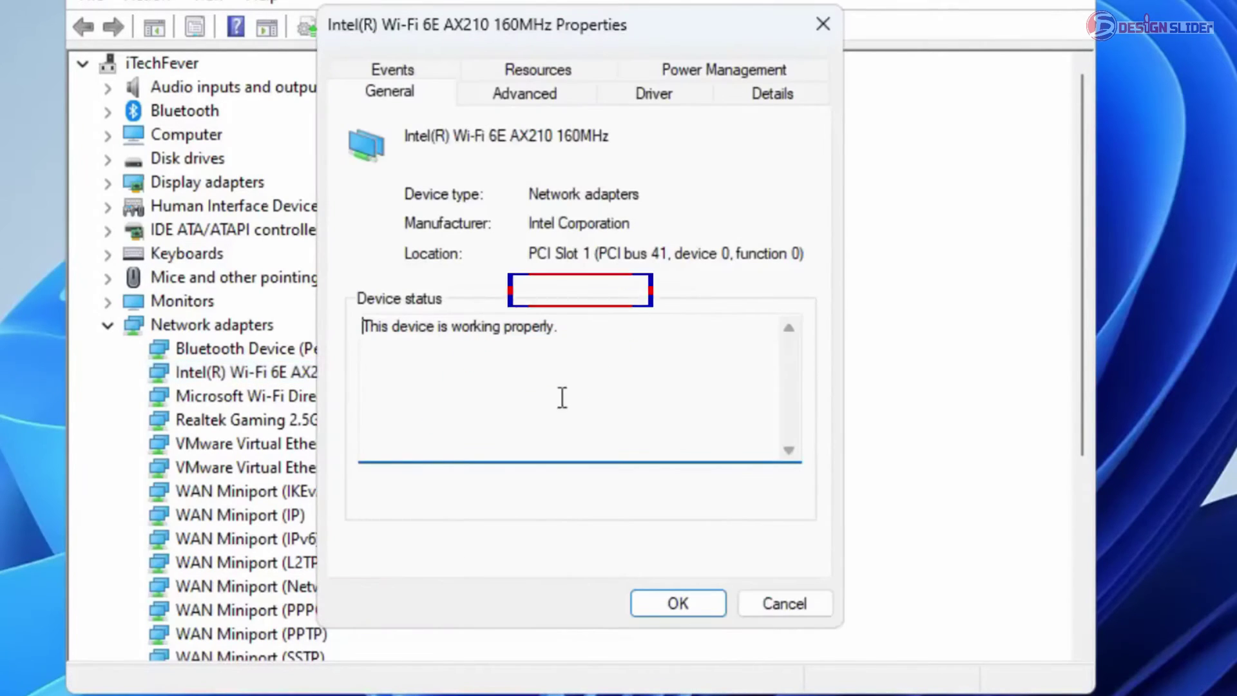
left_click(726, 68)
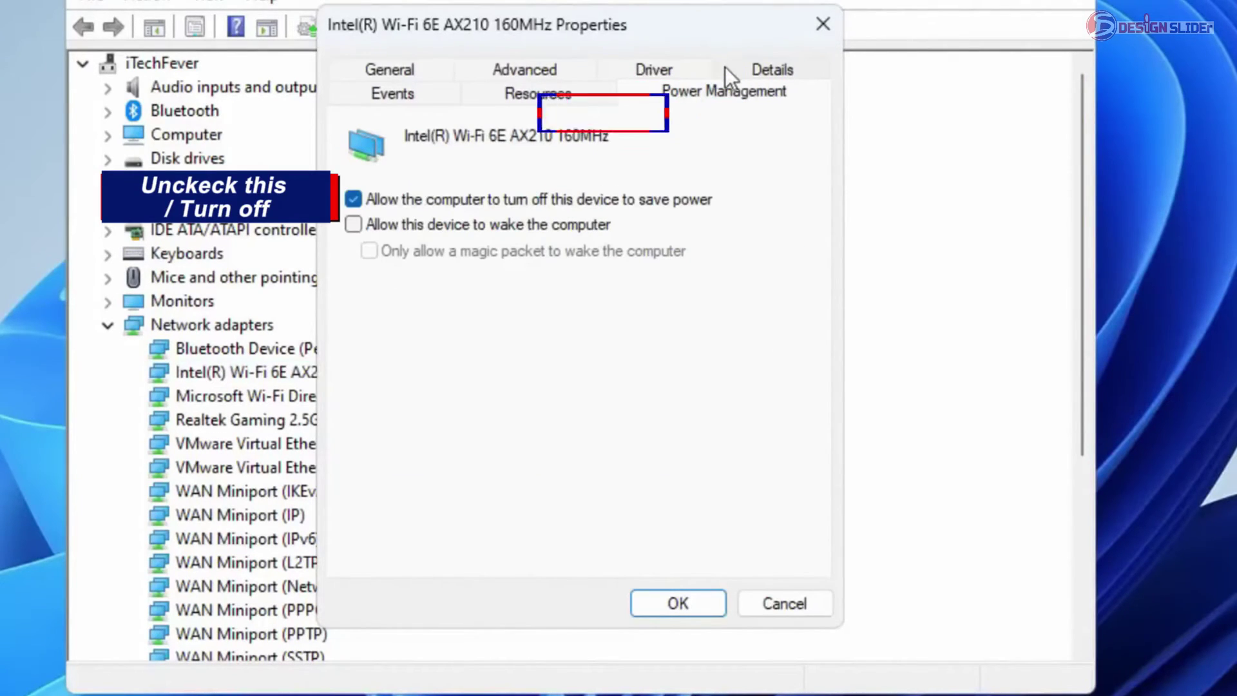
left_click(353, 200)
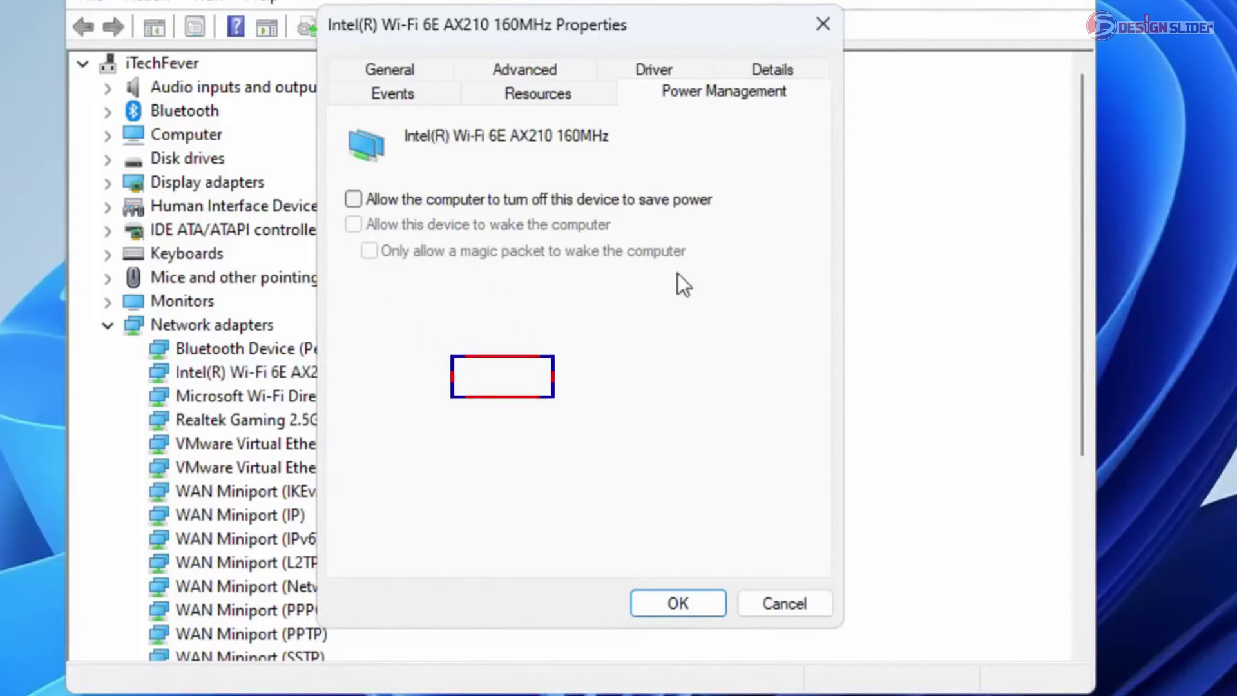
left_click(677, 603)
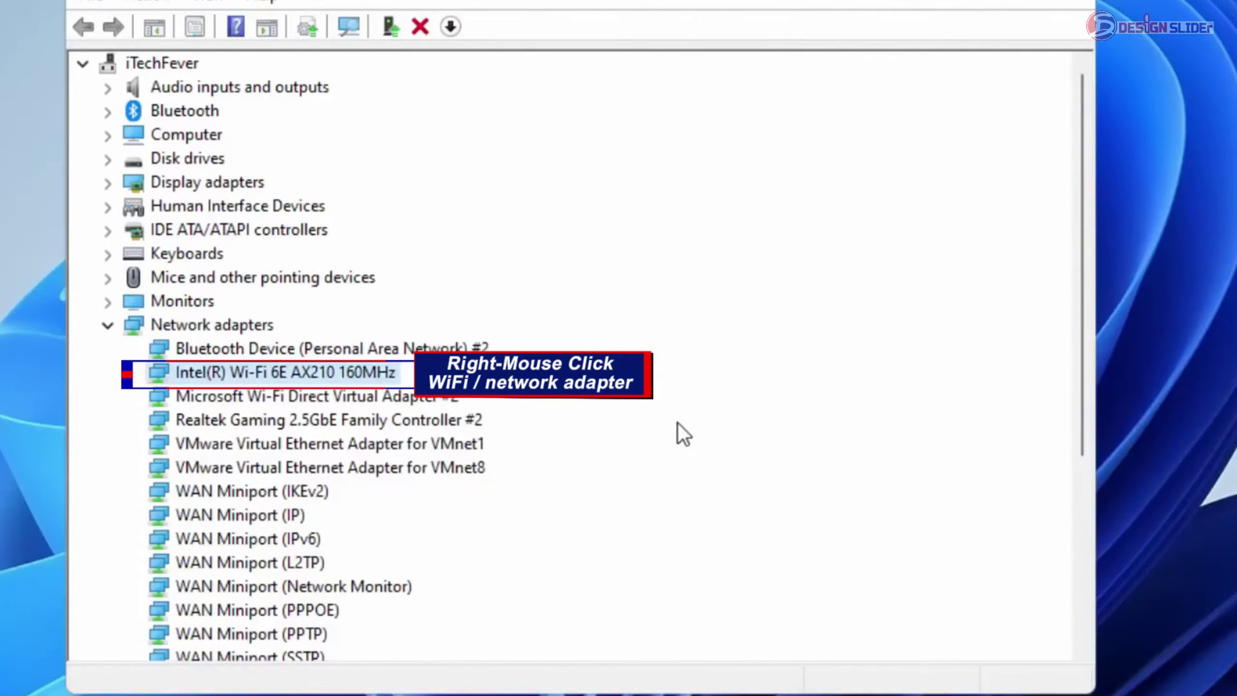
Request uninstalling the Intel(R) Wi-Fi 6E AX210 160MHz device and enable the option to attempt to remove its driver
right_click(299, 372)
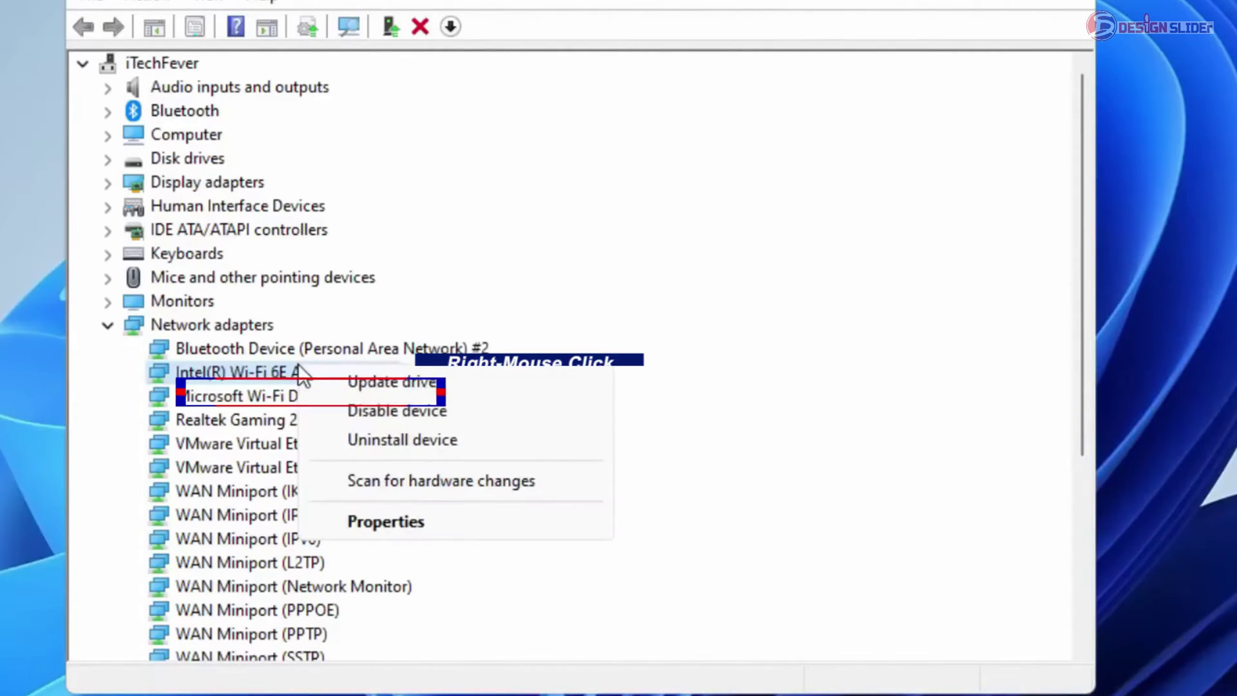
left_click(438, 444)
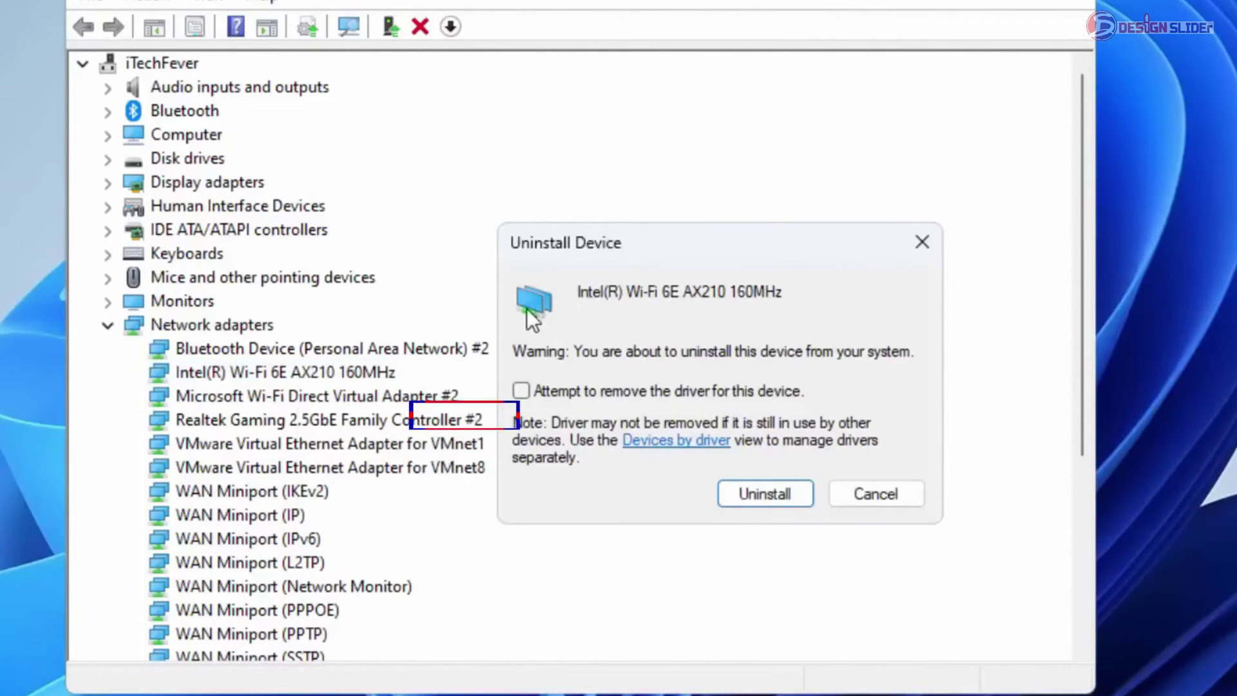
left_click(521, 391)
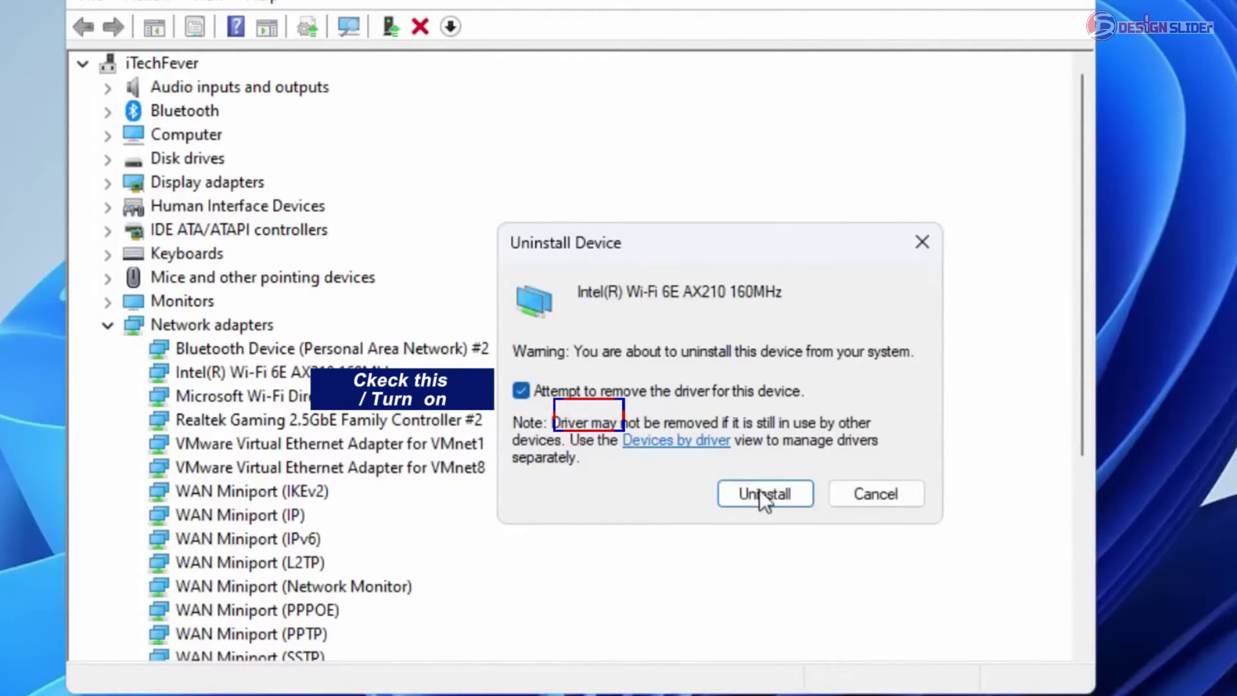
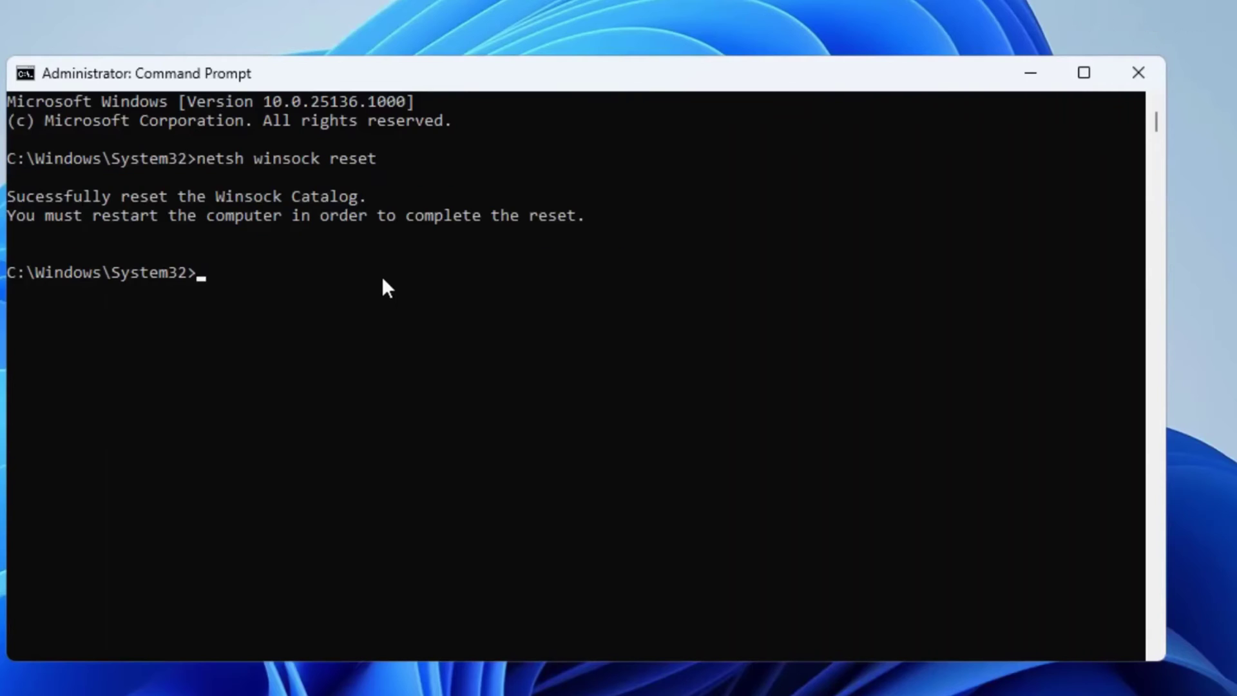
Reset the Winsock catalog in the administrator Command Prompt with the command "netsh winsock reset catalog"
type("ne")
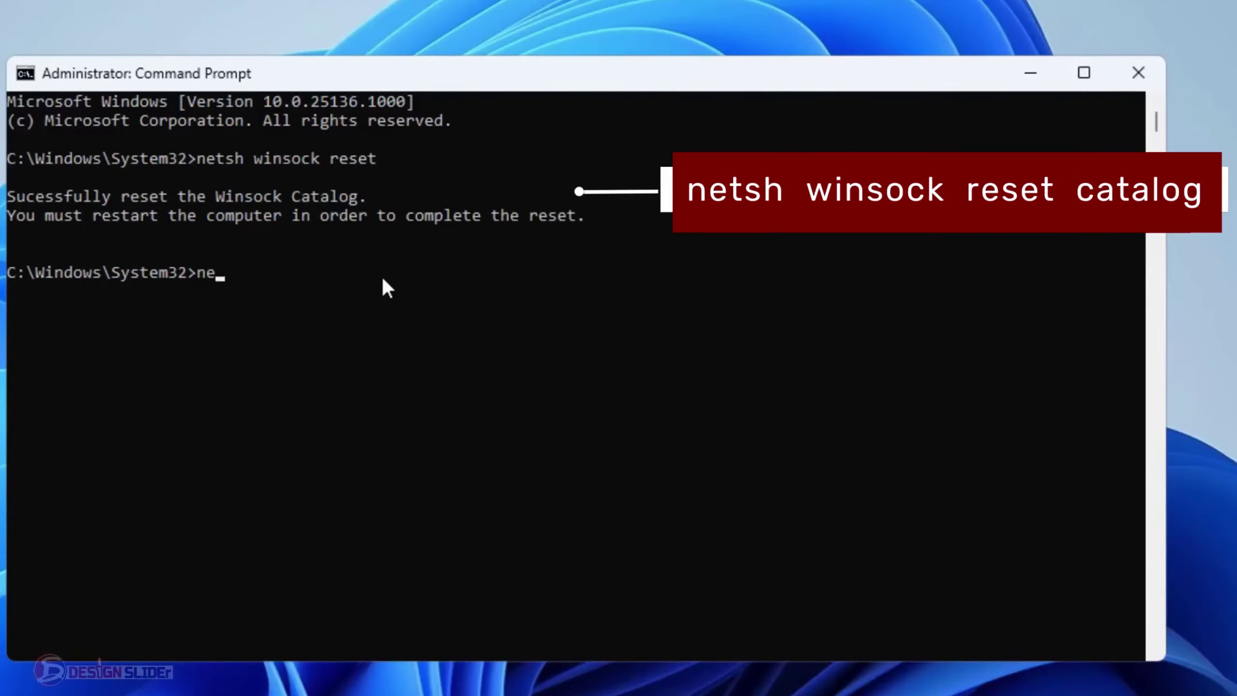
type("tsh win")
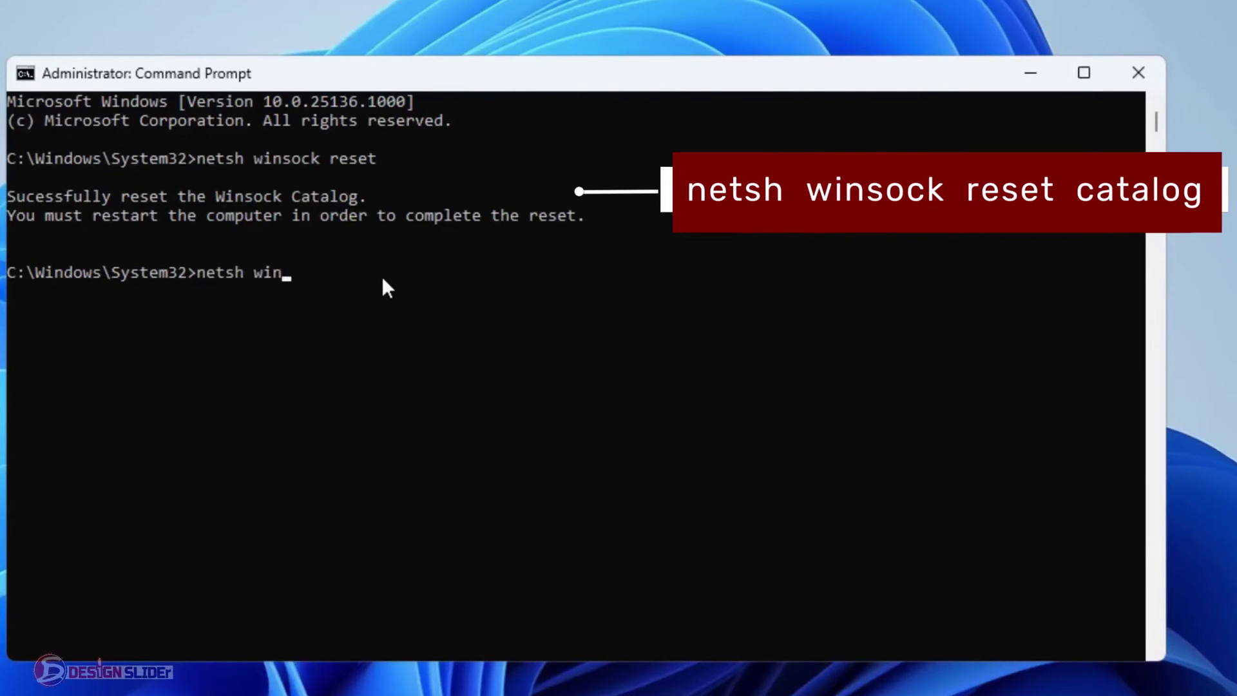
type("sock reset ca")
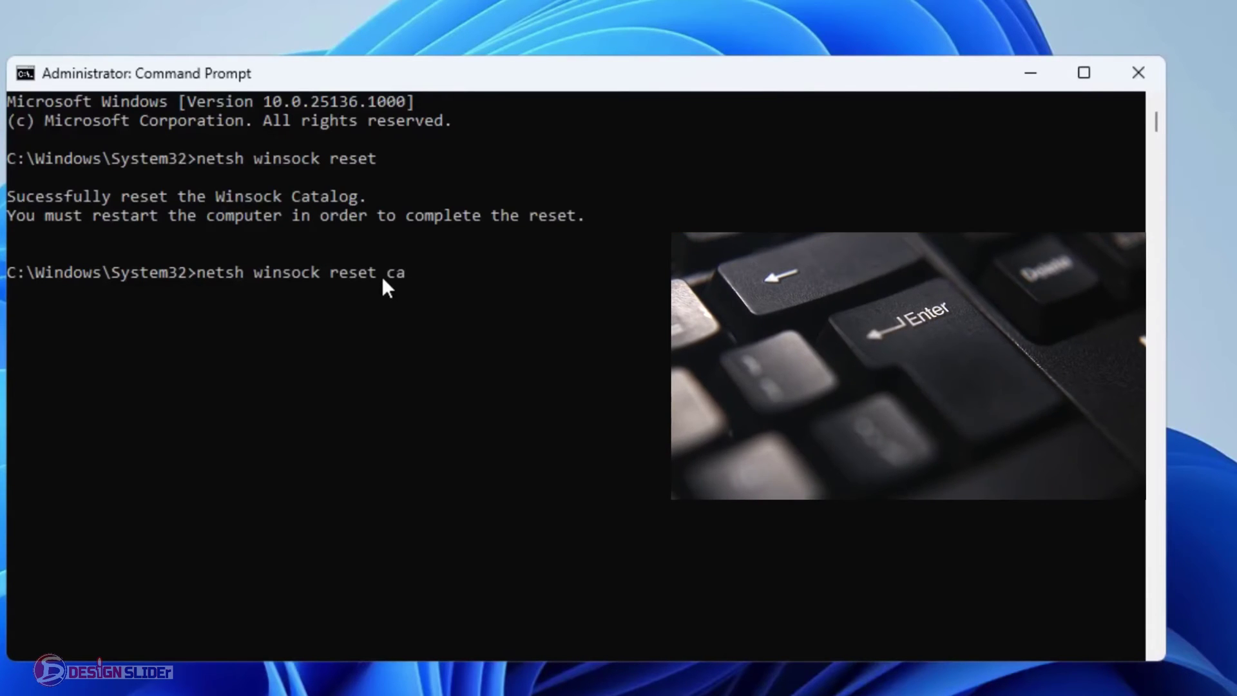
type("talog")
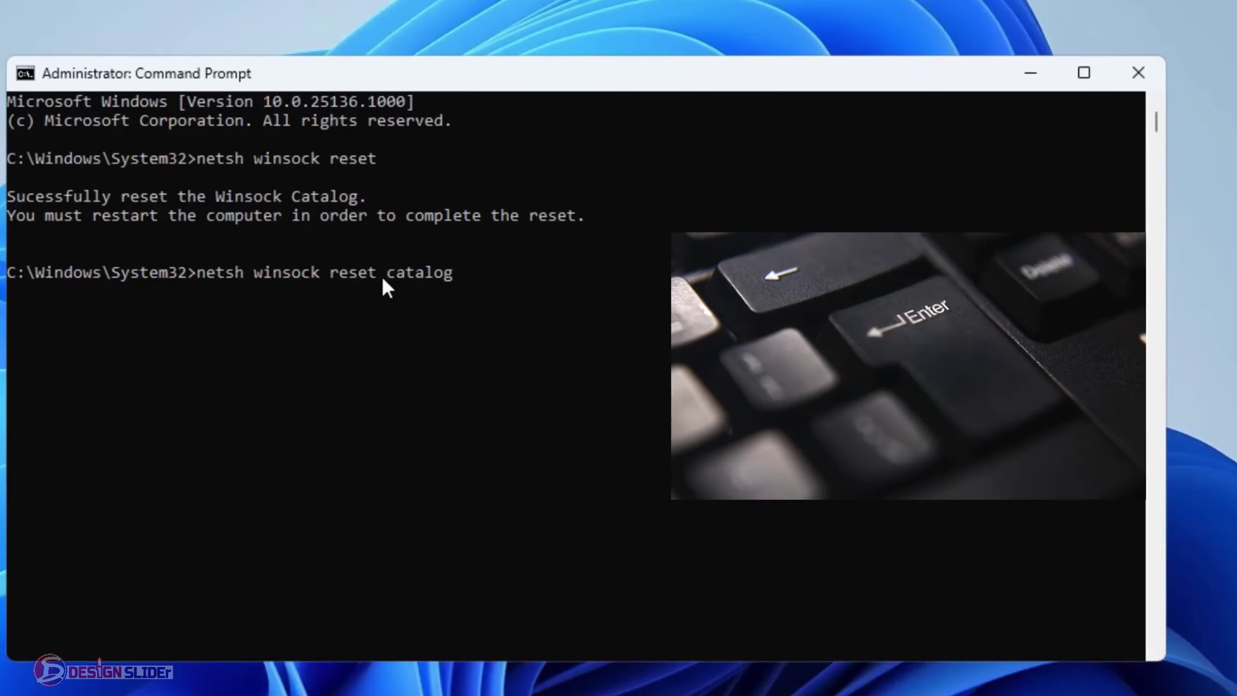
key("Return")
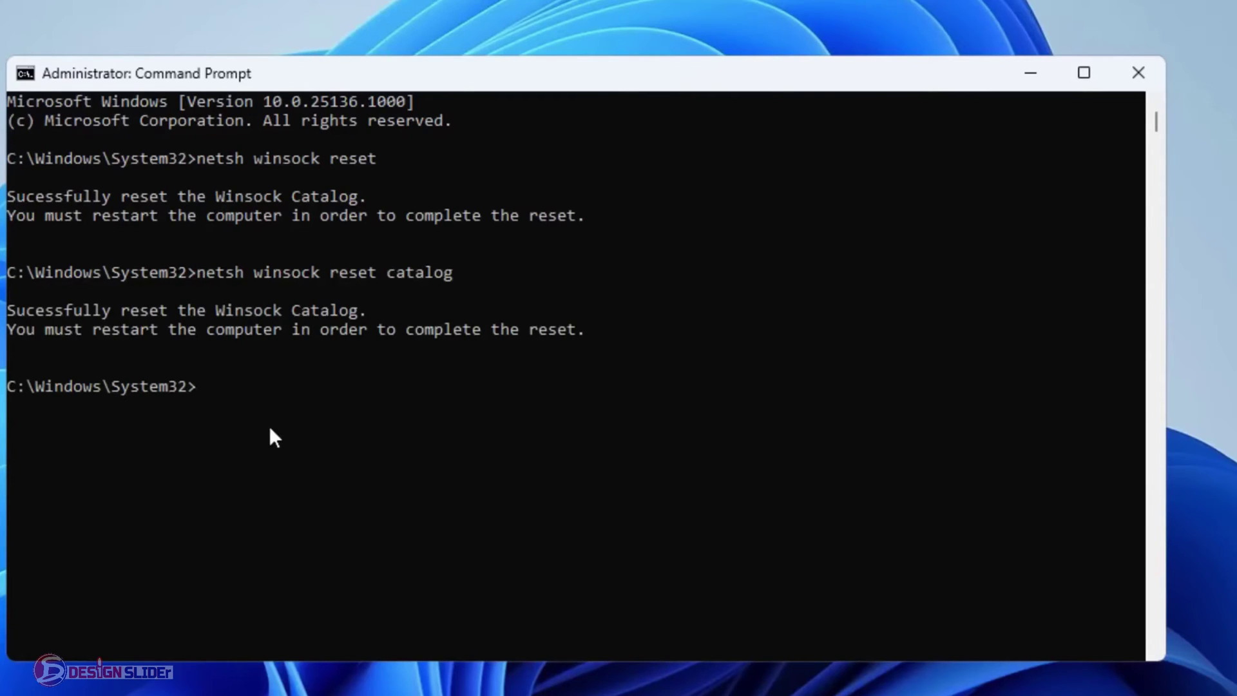
Reset the TCP/IP stack with the command "netsh int ip reset resetlog.txt"
type("netsh")
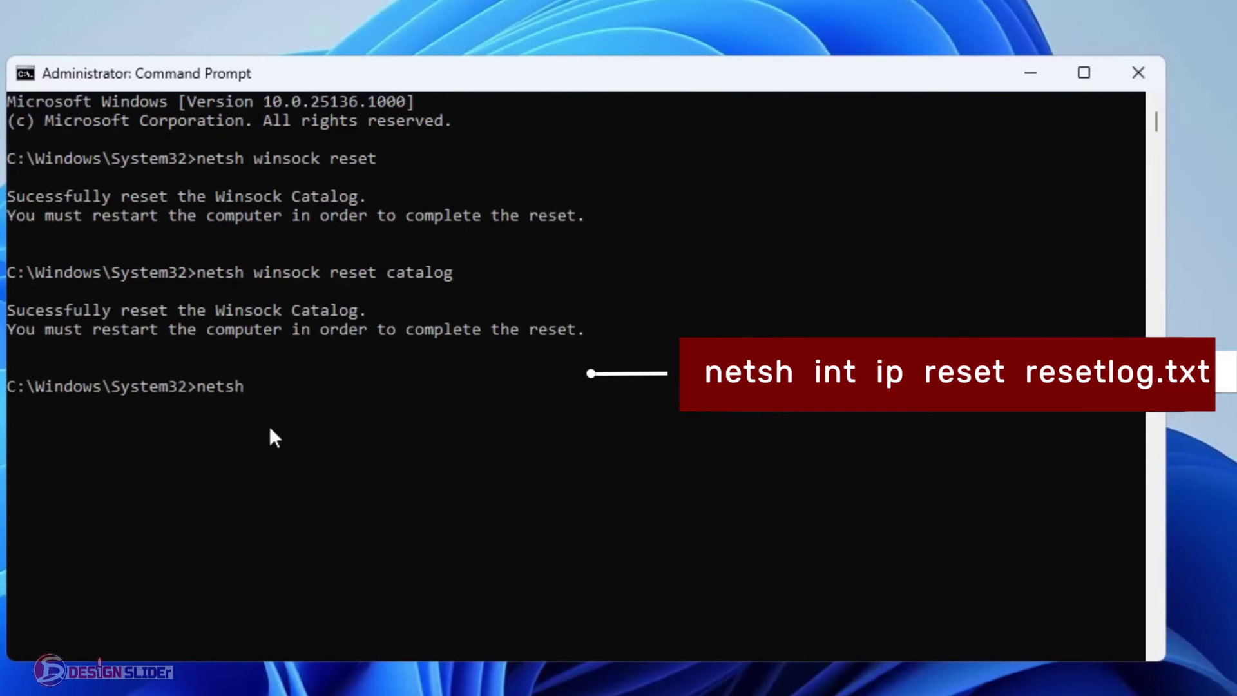
type(" int ip reset rese")
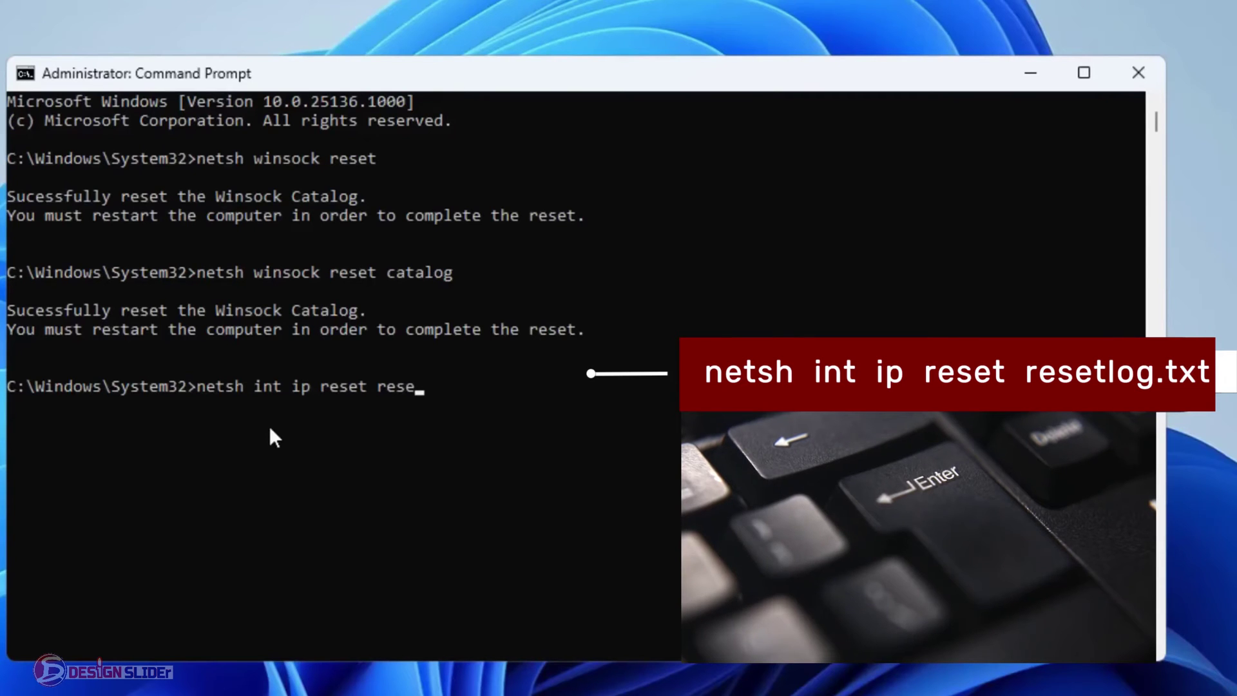
type("tlog.txt")
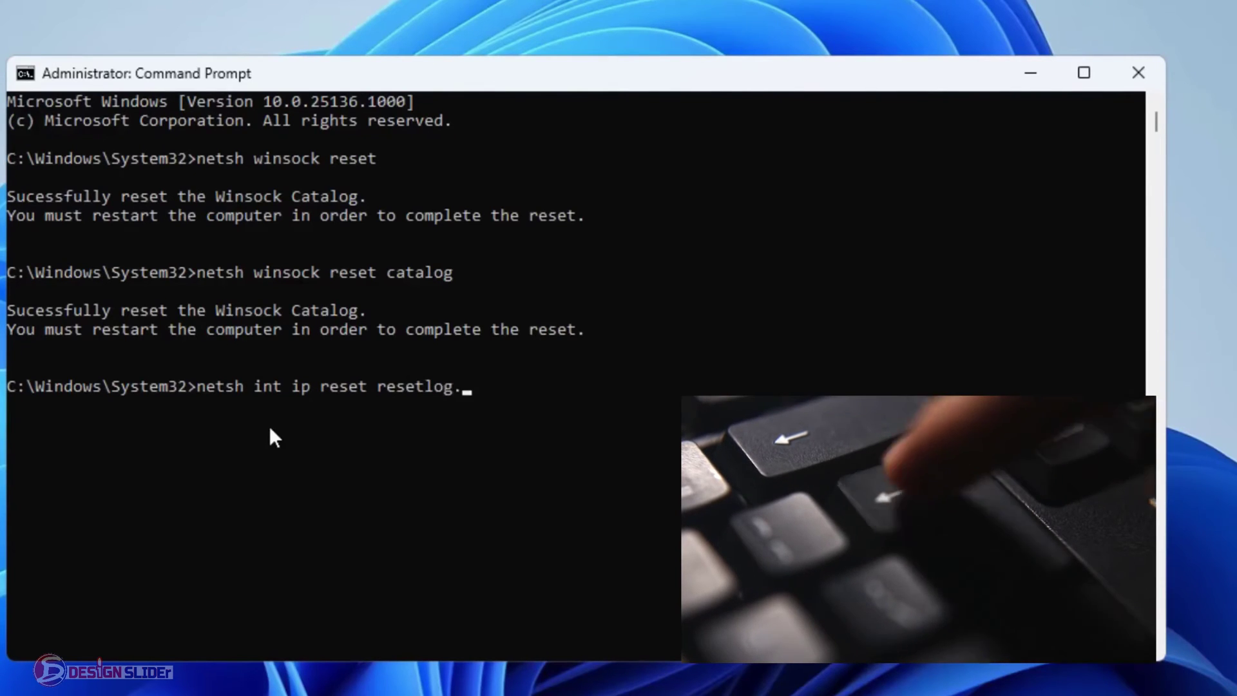
key("Return")
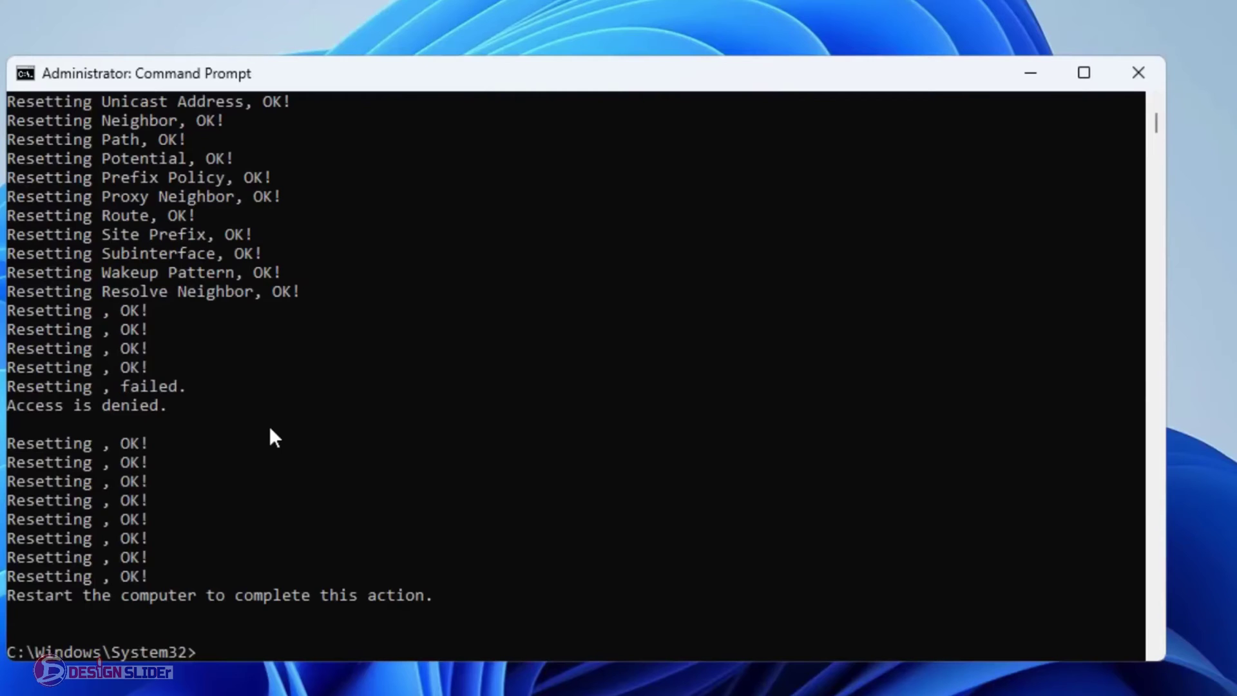
Review the output of the IP reset and flush the DNS cache with the command "ipconfig /flushdns"
scroll(236, 358, "up", 5)
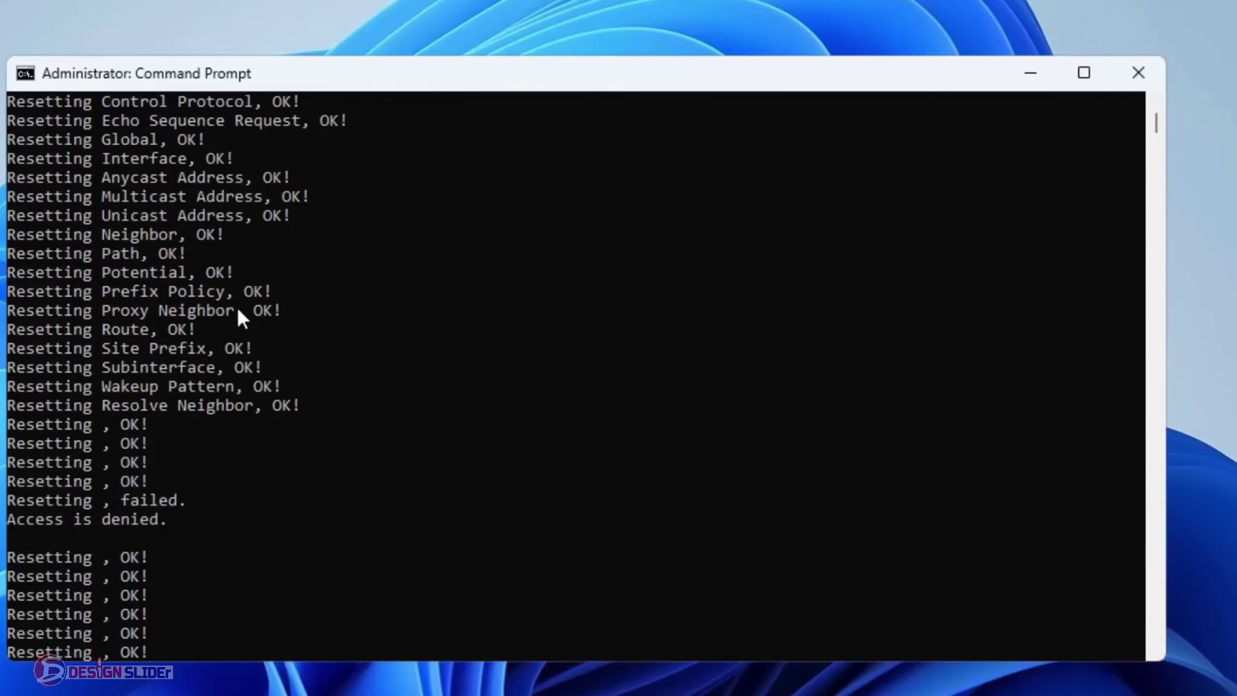
scroll(174, 275, "down", 6)
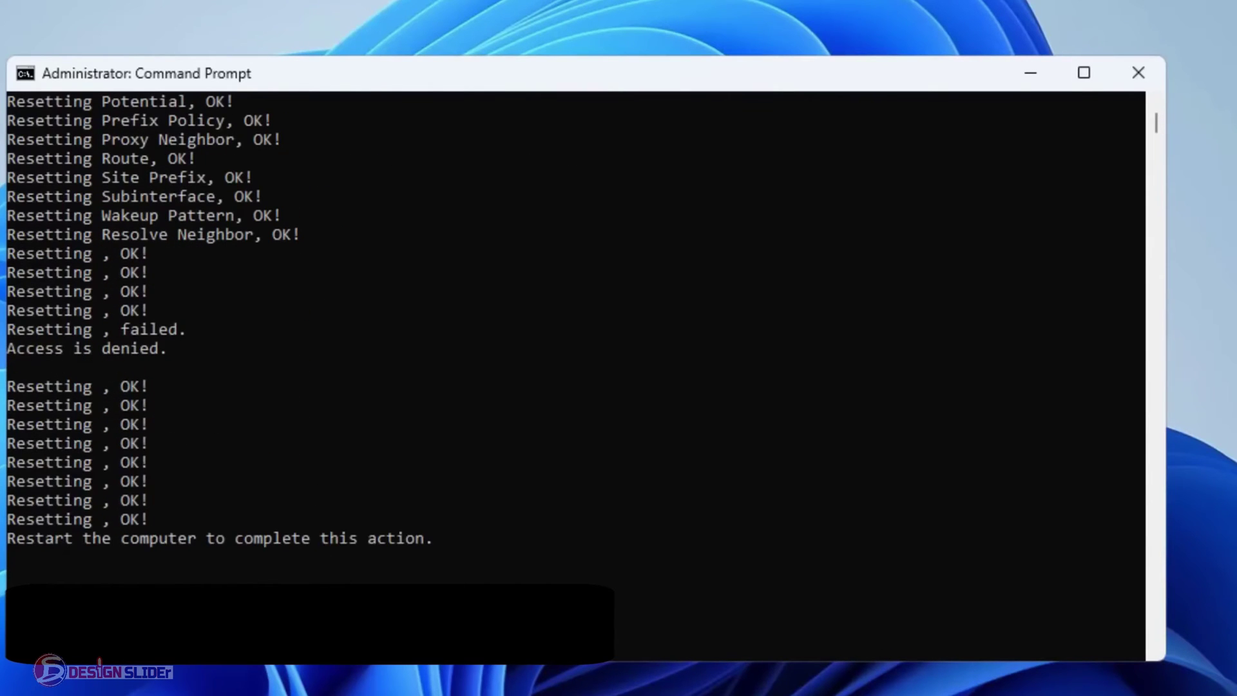
scroll(576, 374, "down", 2)
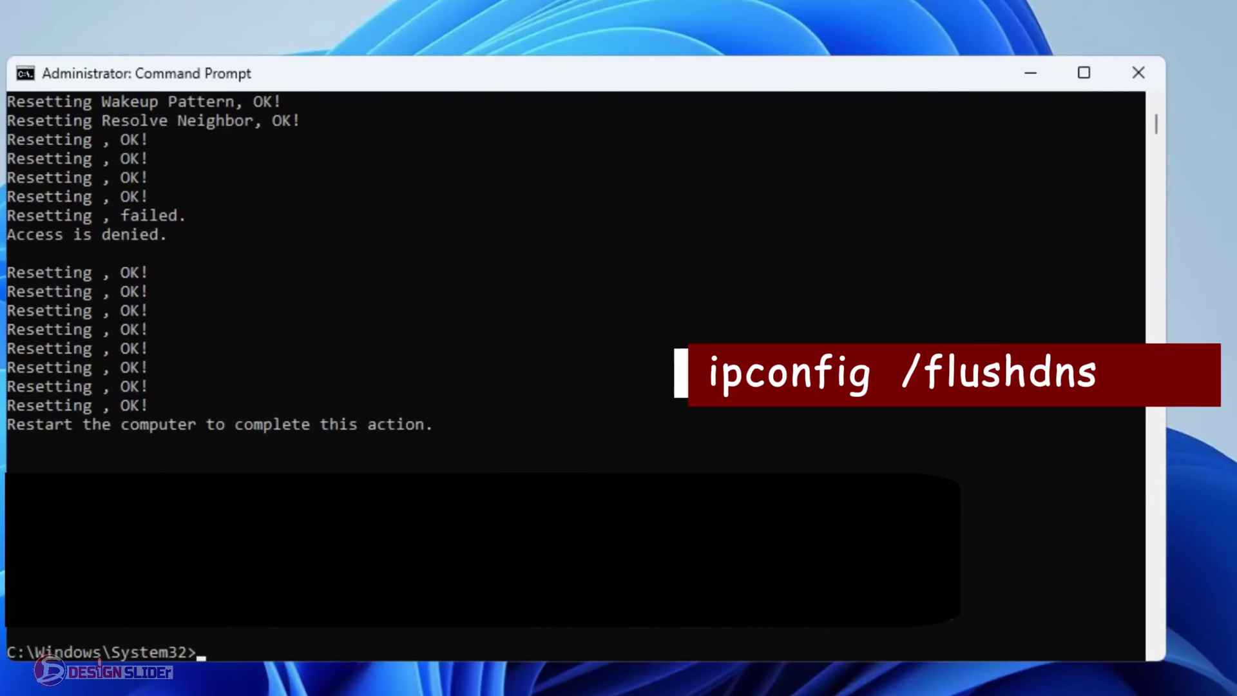
type("io")
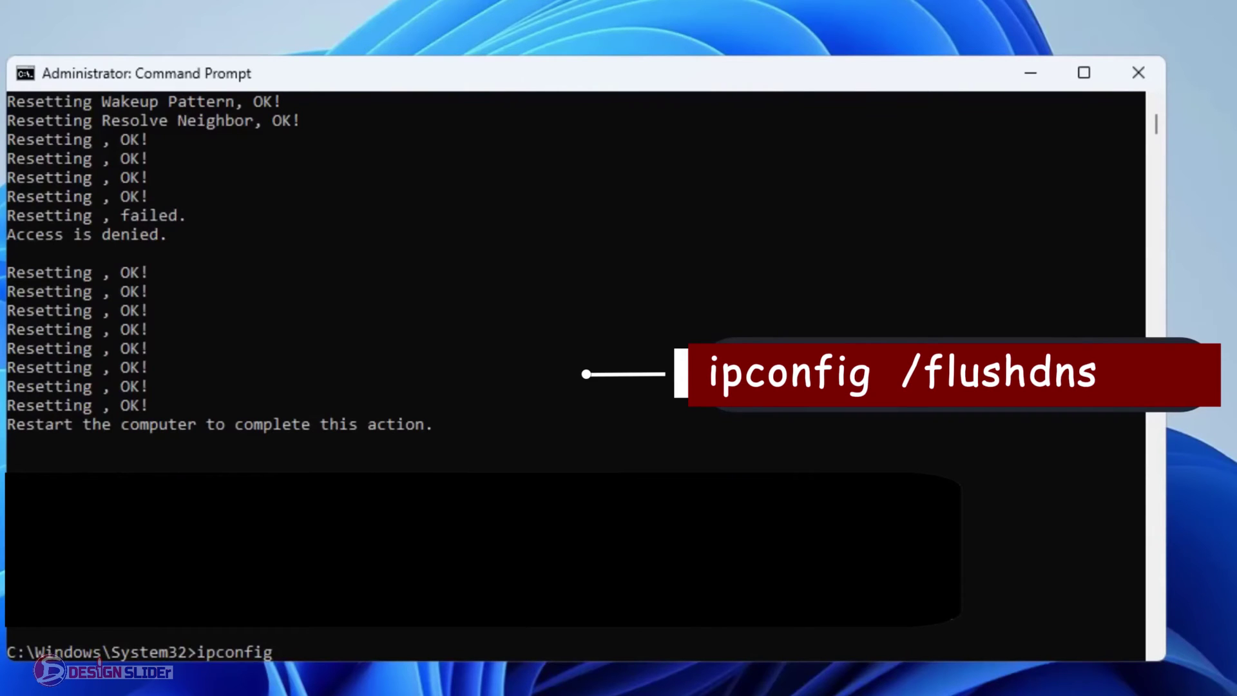
type("config /fl")
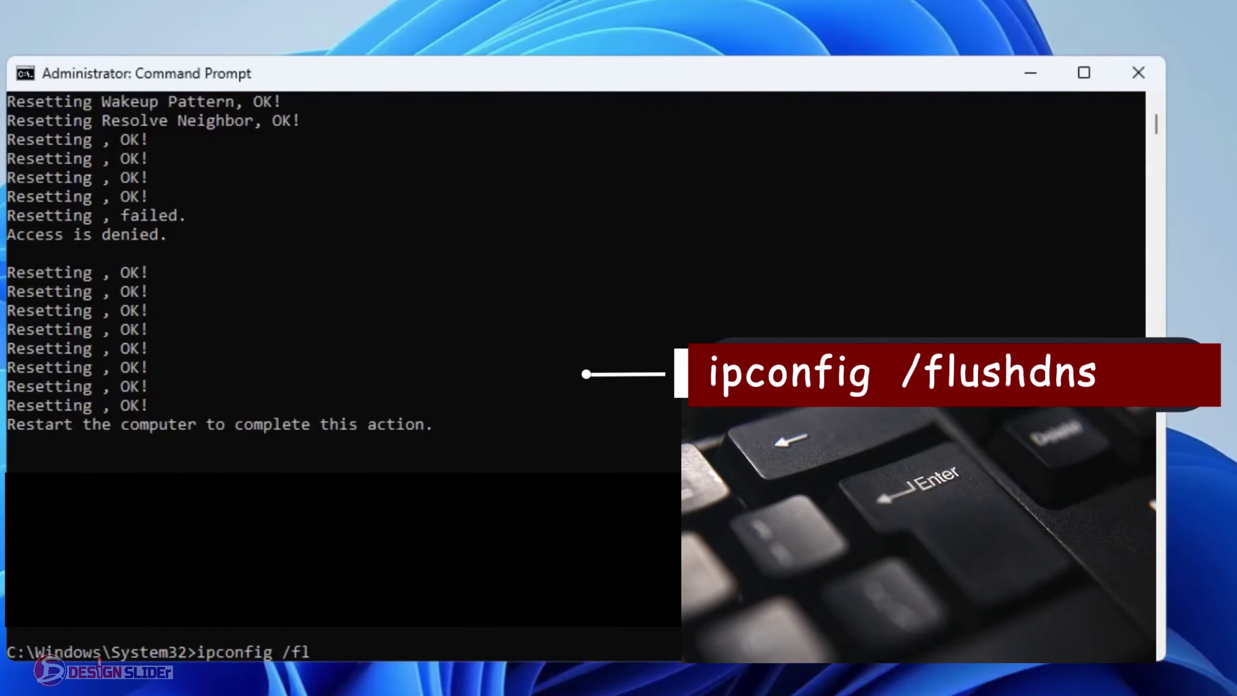
type("ushdns")
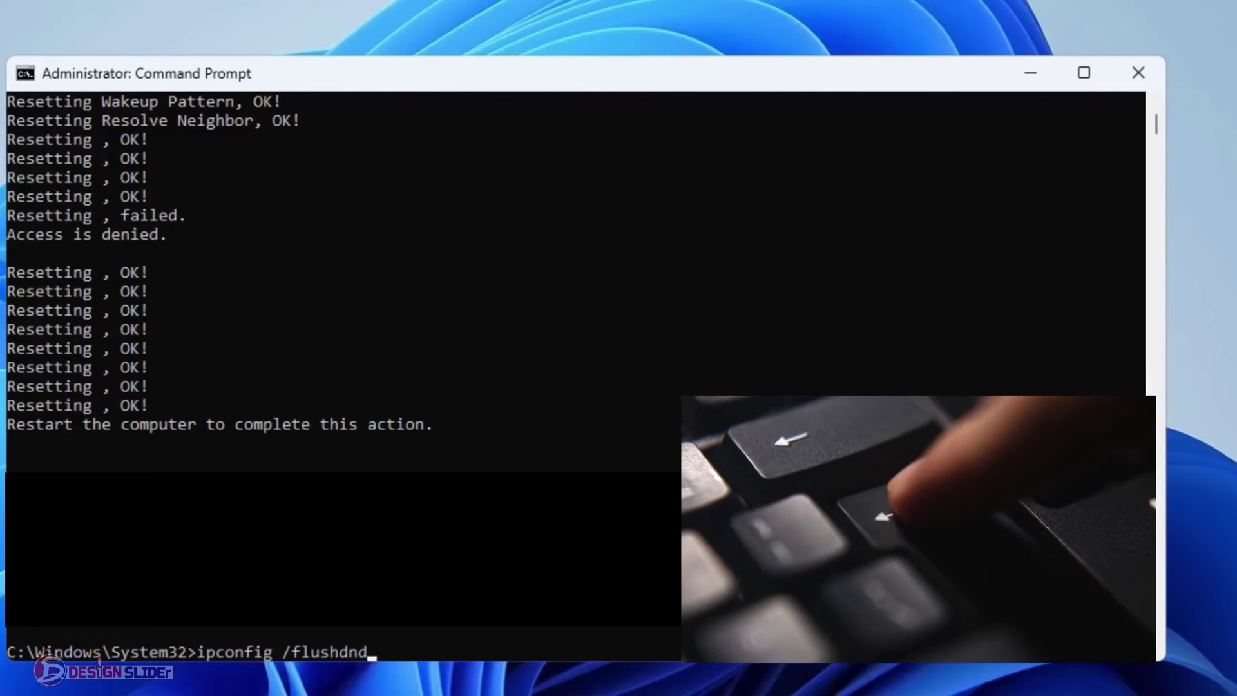
key("Return")
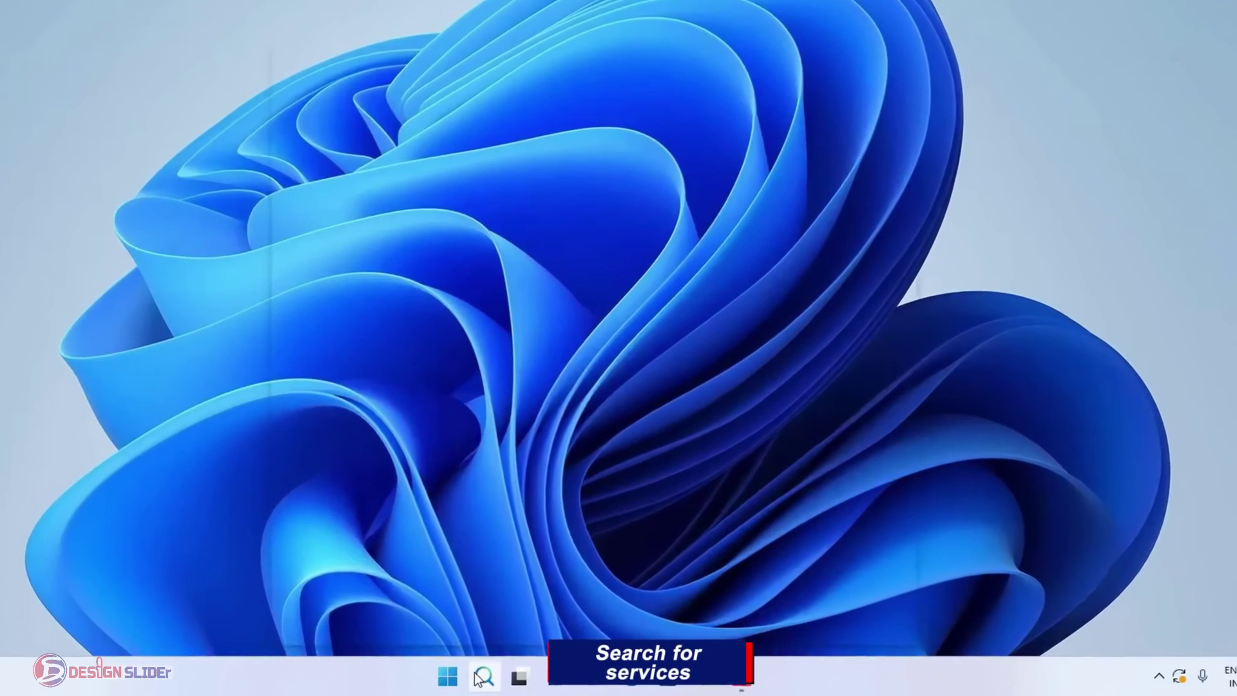
Search Windows for "service" and open the Services app
left_click(505, 680)
type("s")
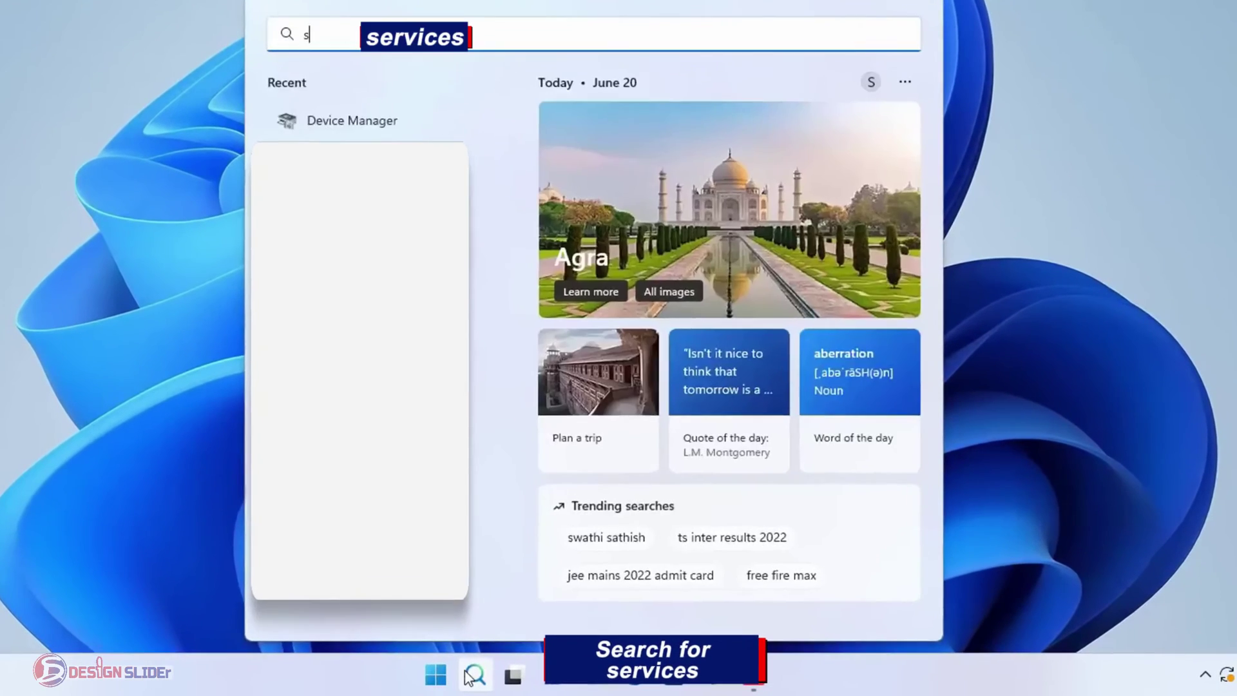
type("ervice")
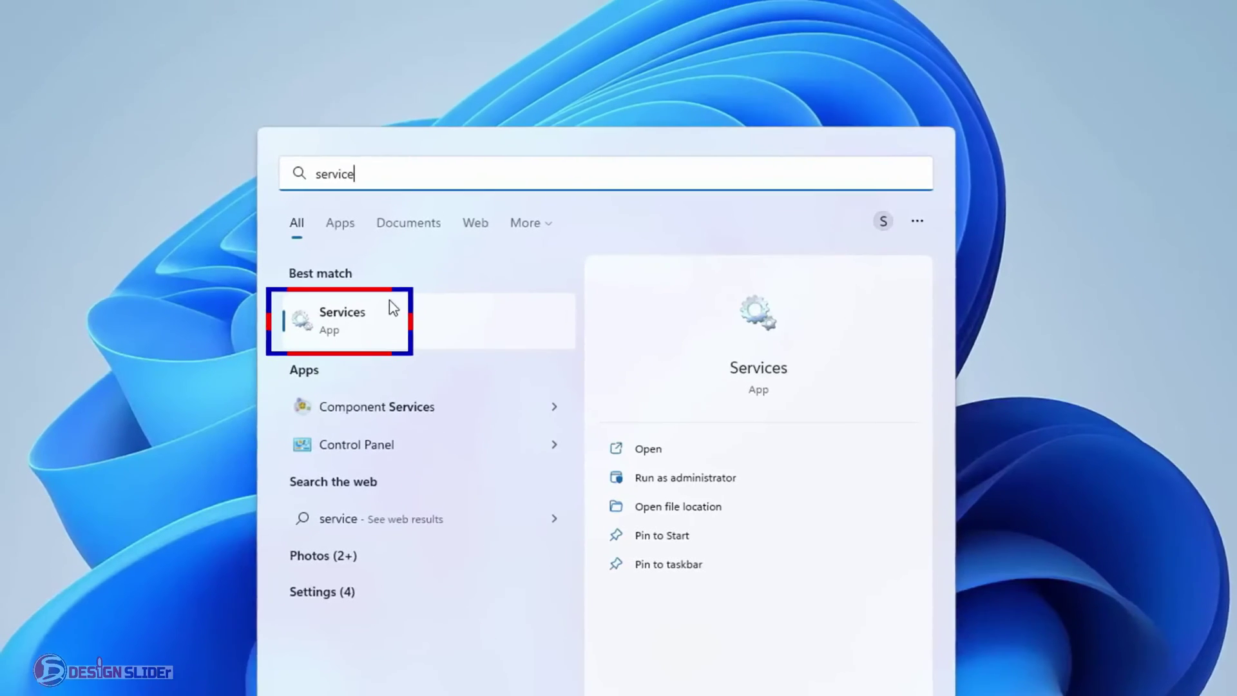
left_click(380, 169)
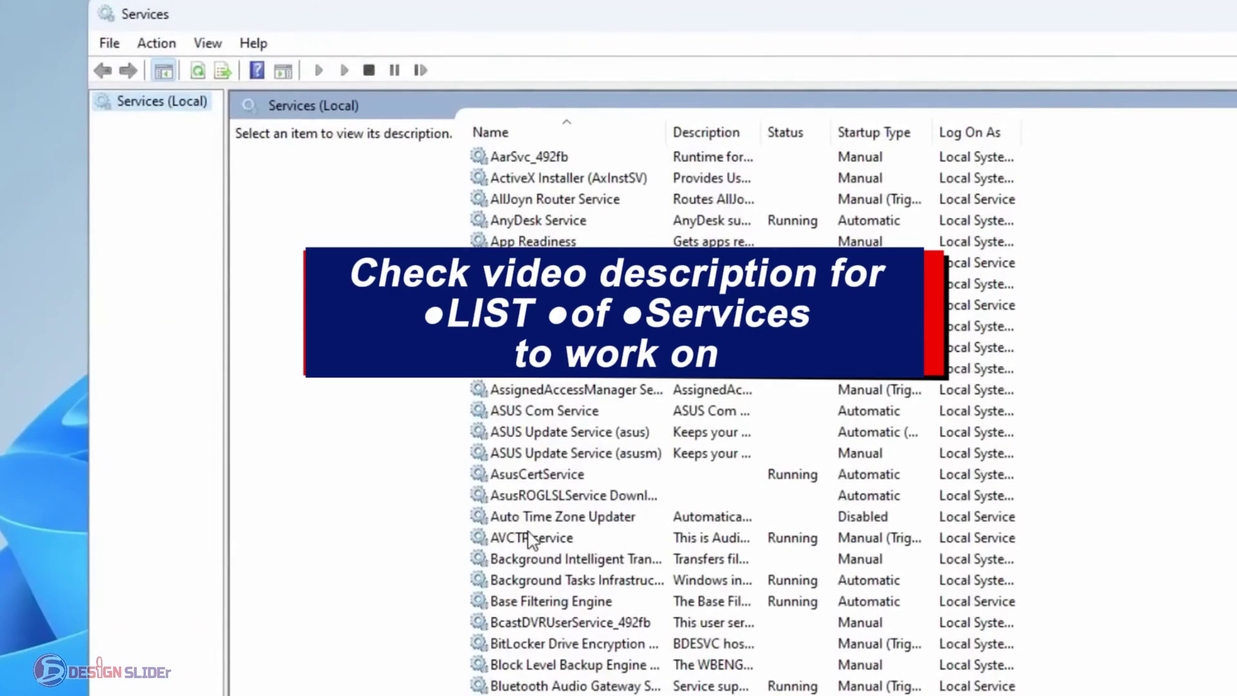
Jump to the services starting with D and select the DHCP Client service
left_click(529, 537)
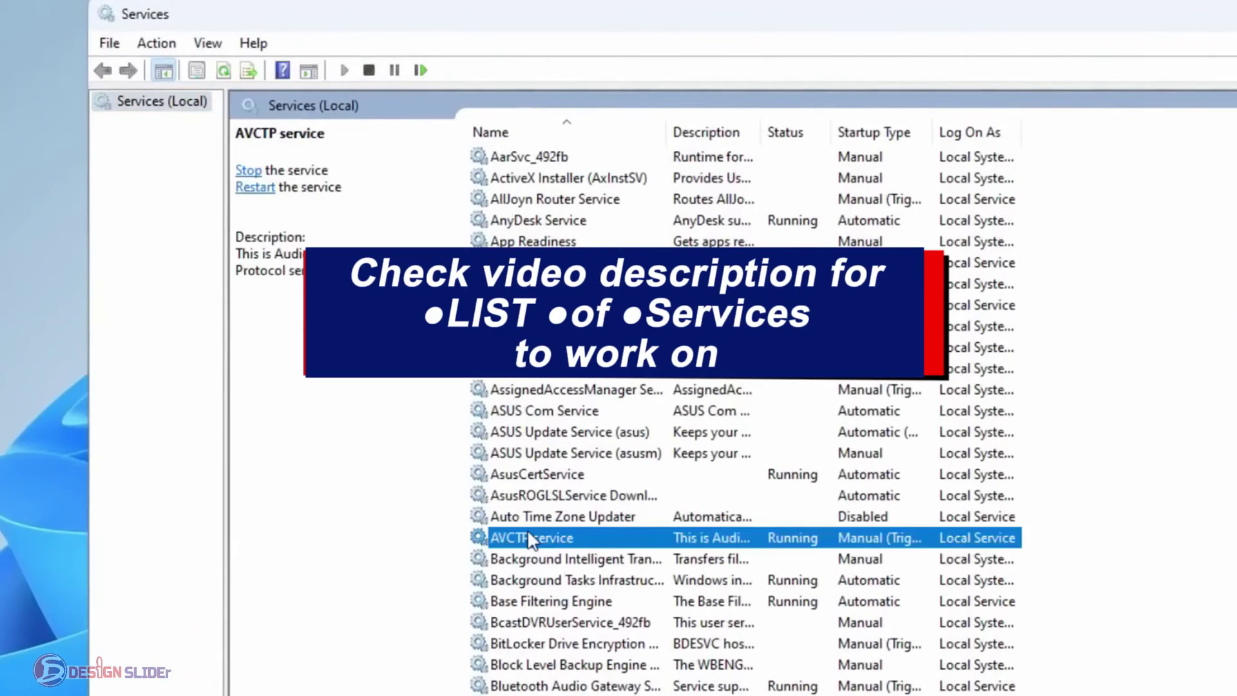
key("d")
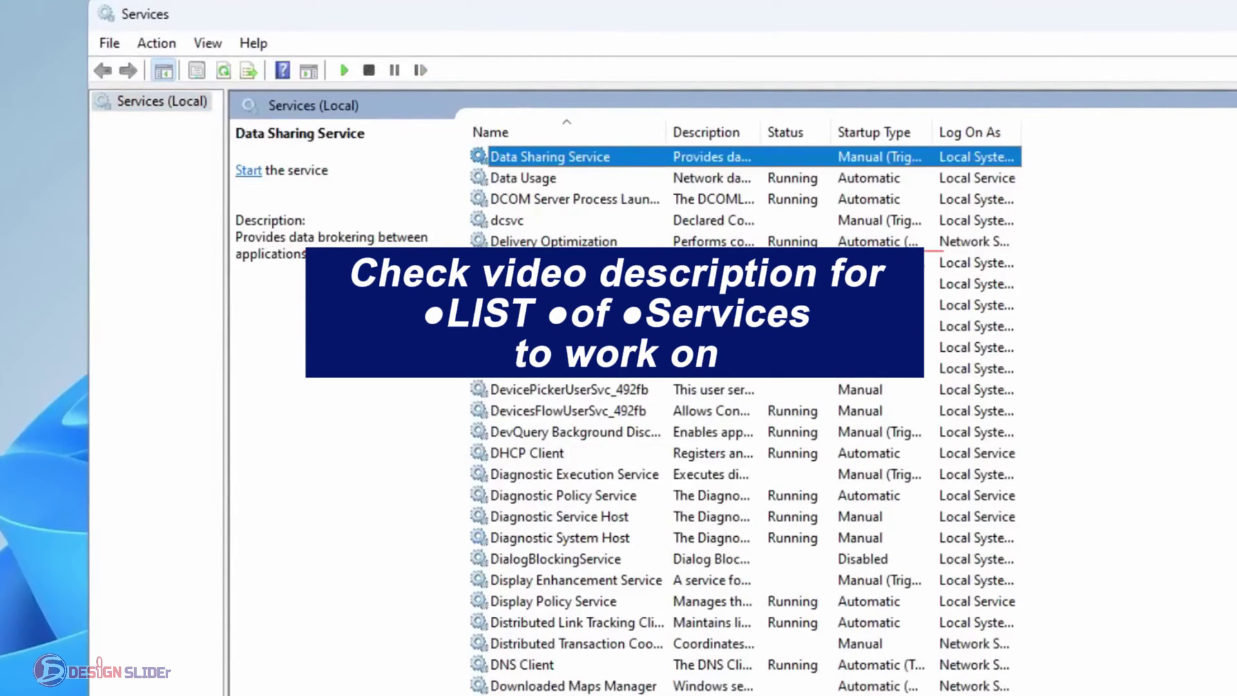
left_click(567, 453)
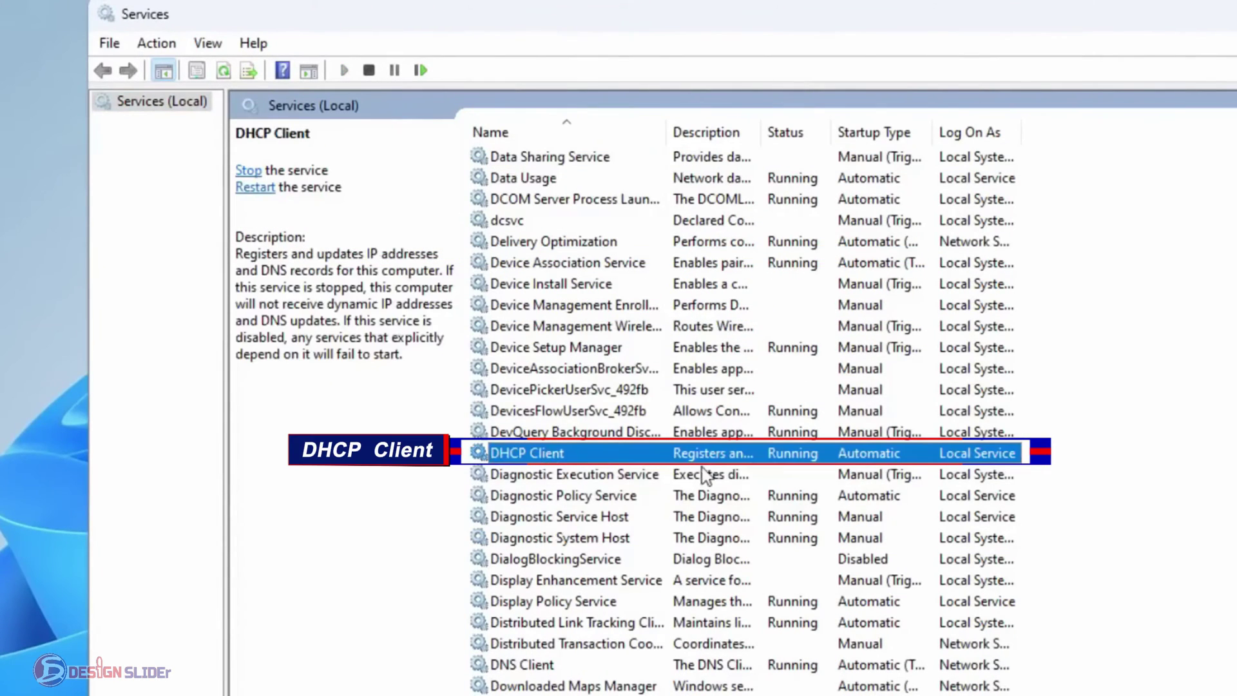
Check the actions available for the DHCP Client service and the startup type and status in the WLAN AutoConfig service's properties
right_click(604, 458)
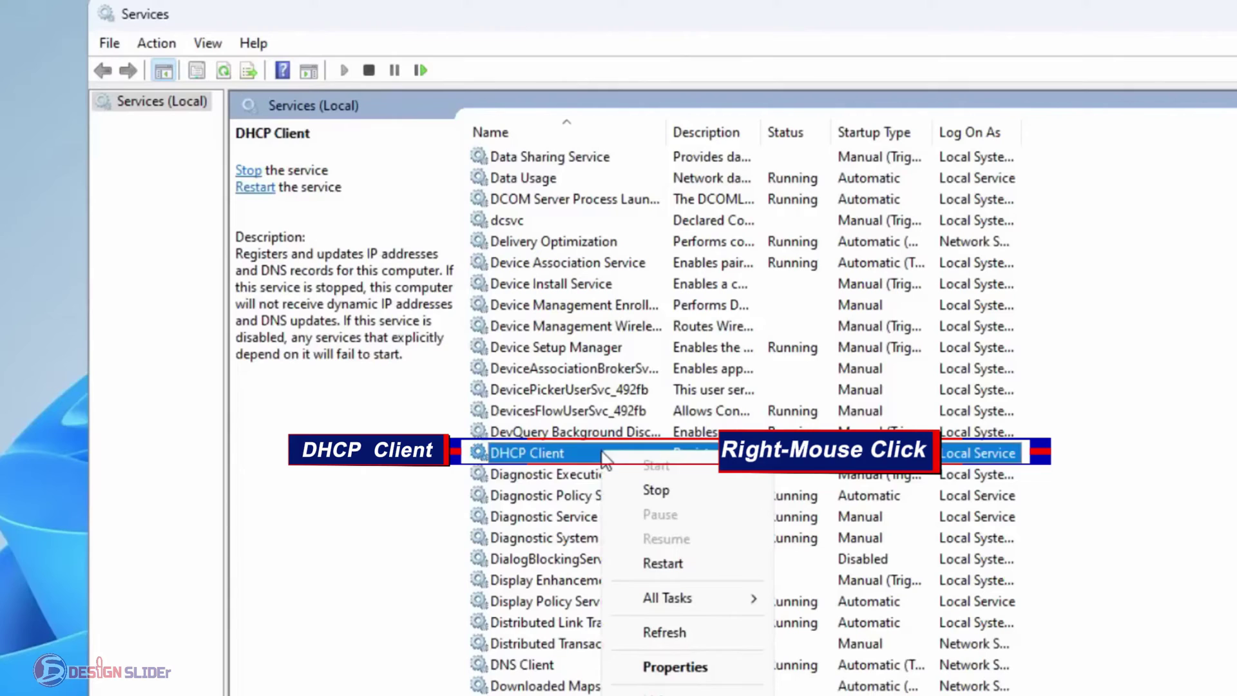
left_click(567, 453)
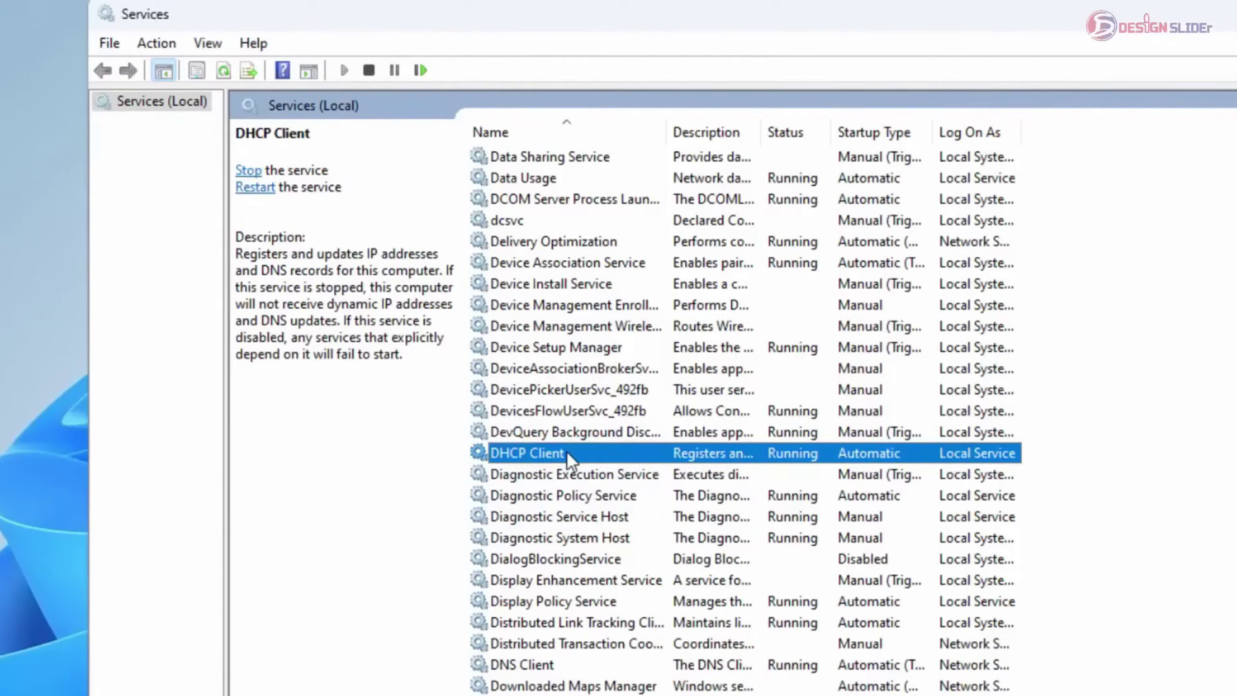
key("w")
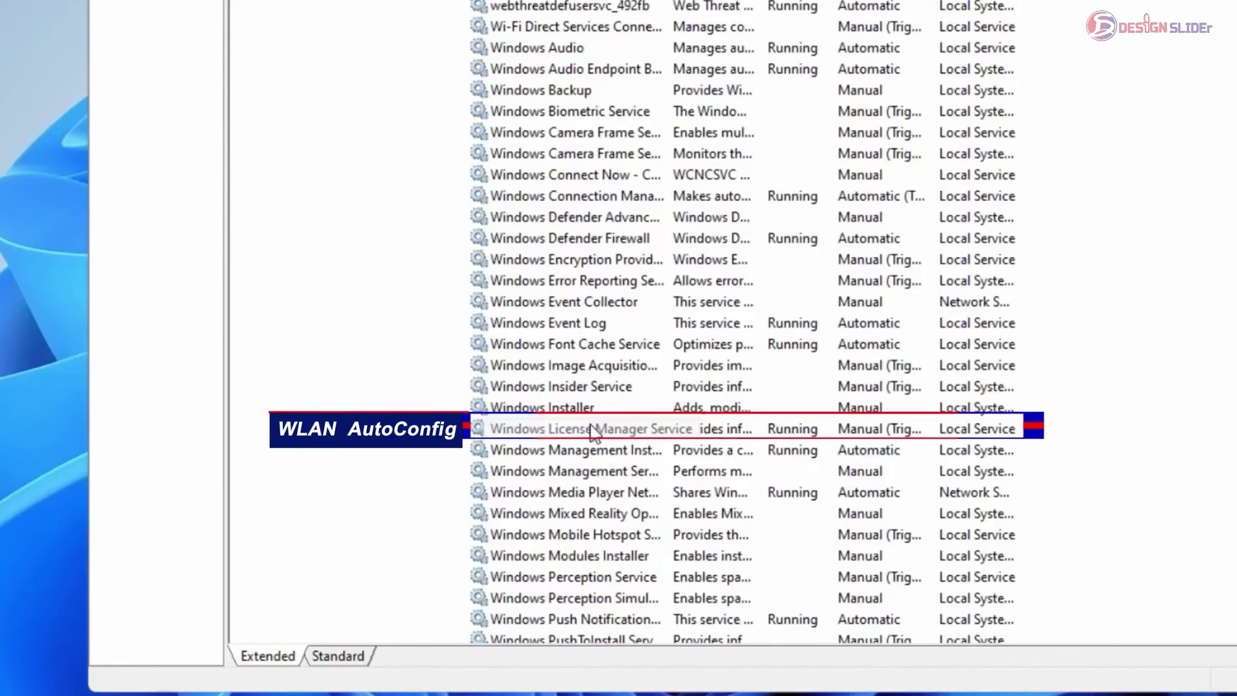
scroll(593, 429, "down", 6)
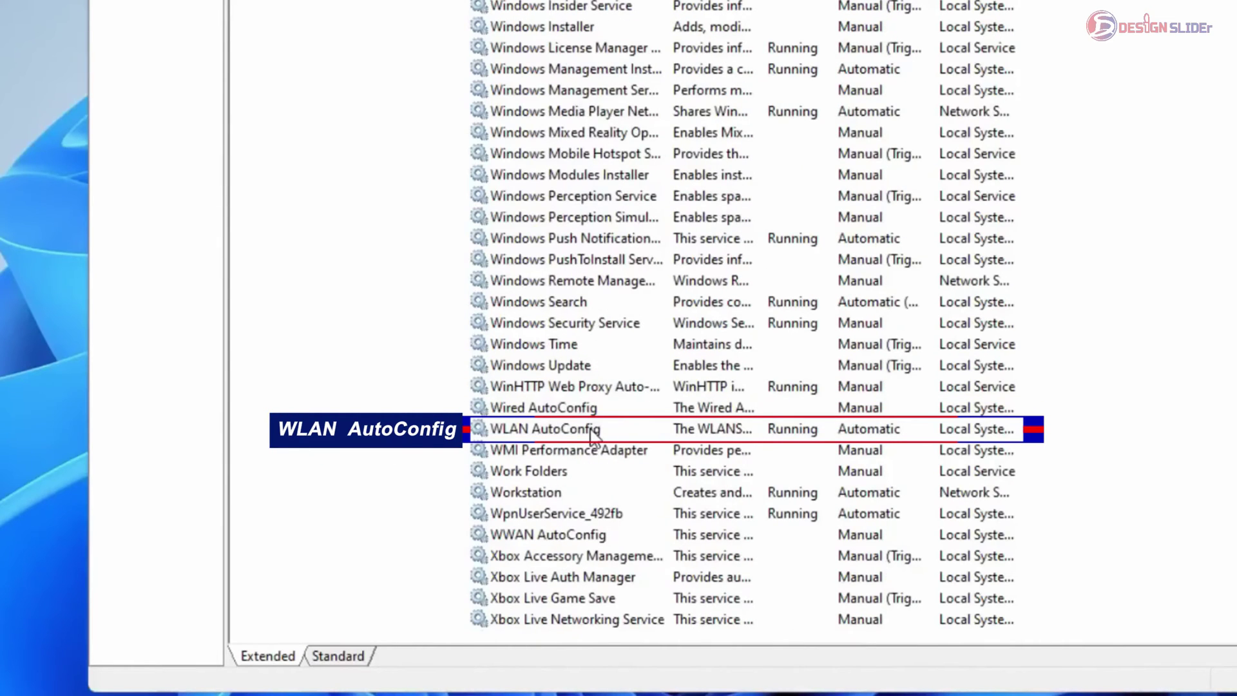
right_click(590, 430)
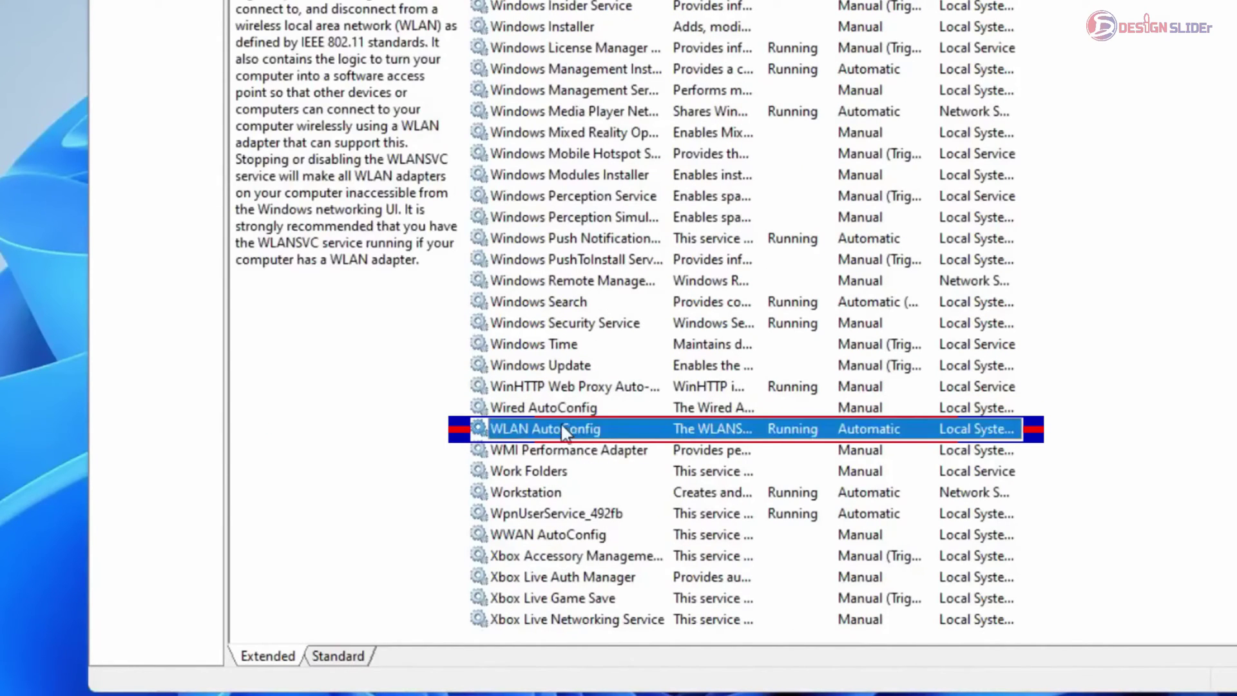
right_click(607, 438)
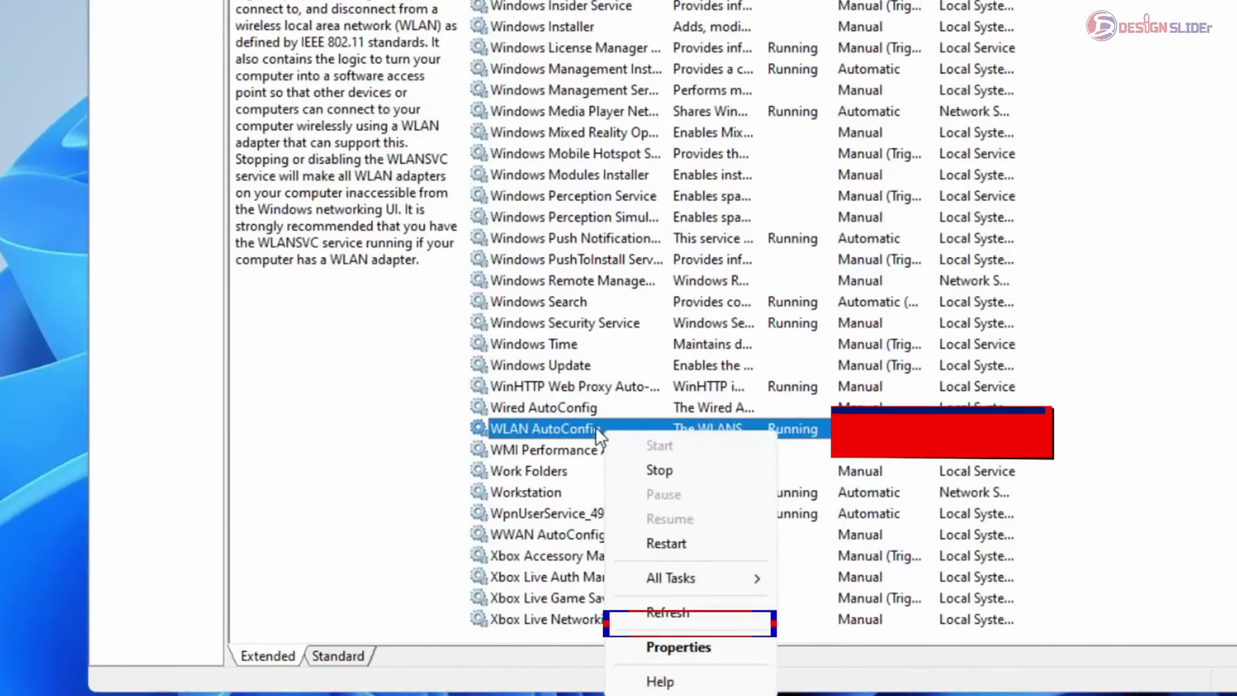
left_click(713, 647)
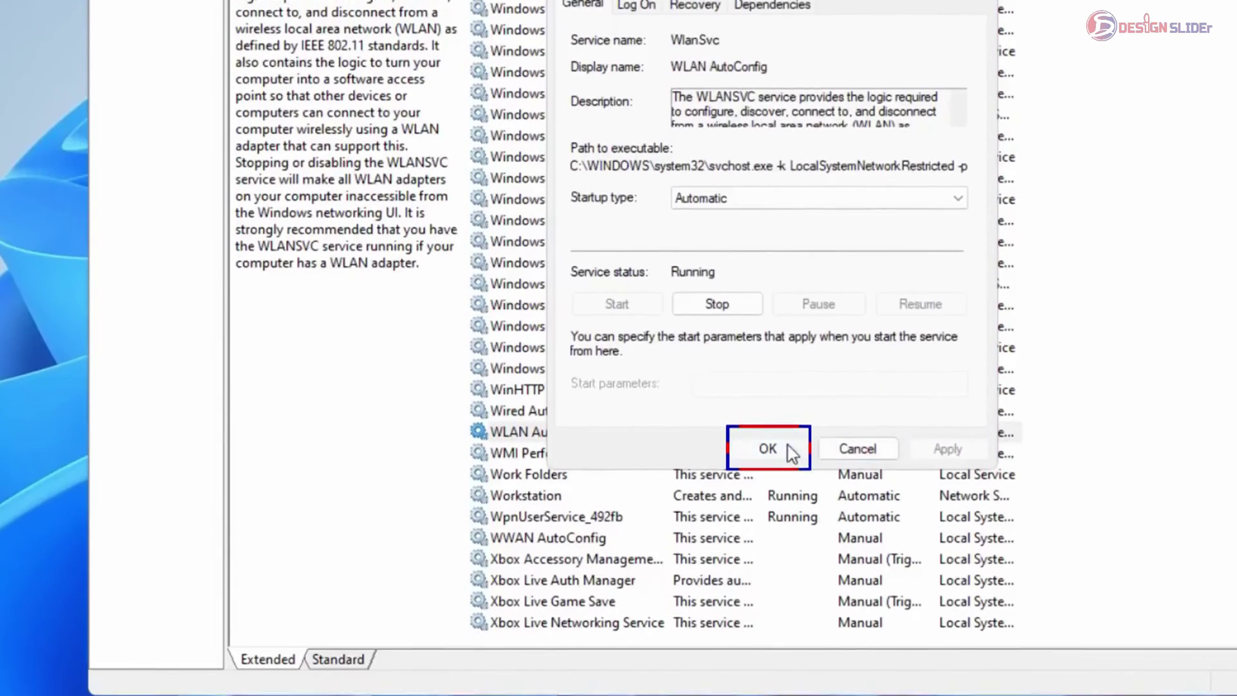
left_click(767, 585)
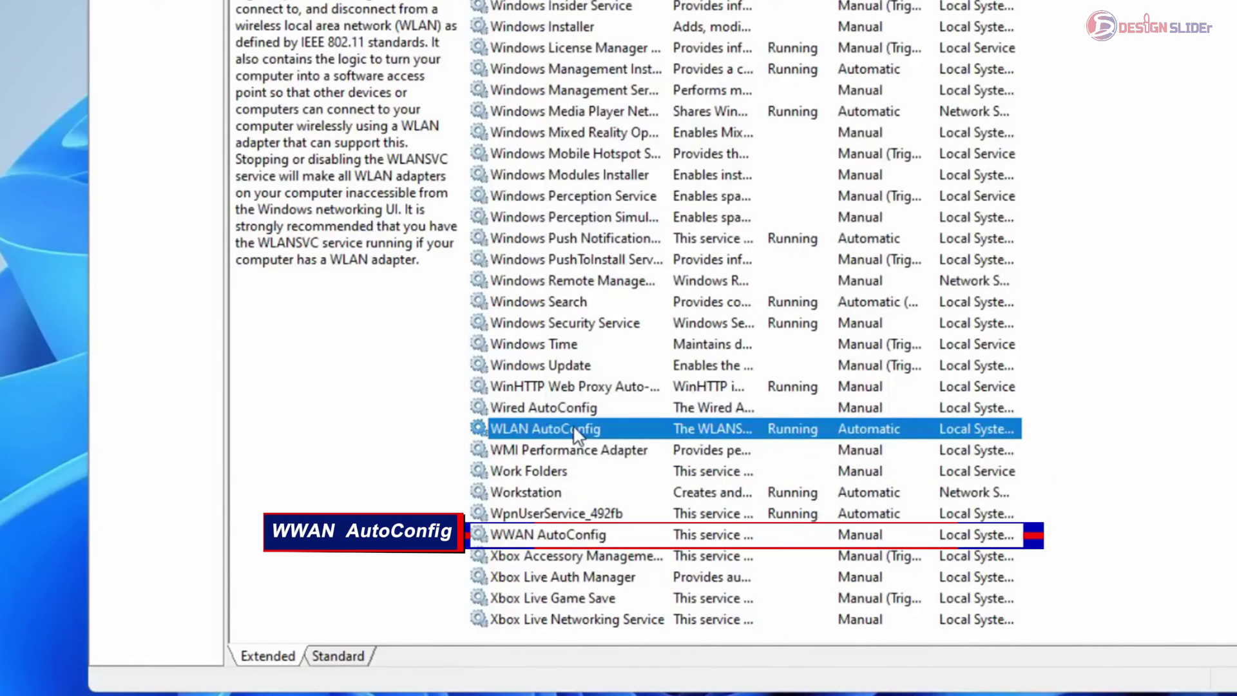
Start the WWAN AutoConfig service and set its startup type to Automatic
left_click(580, 536)
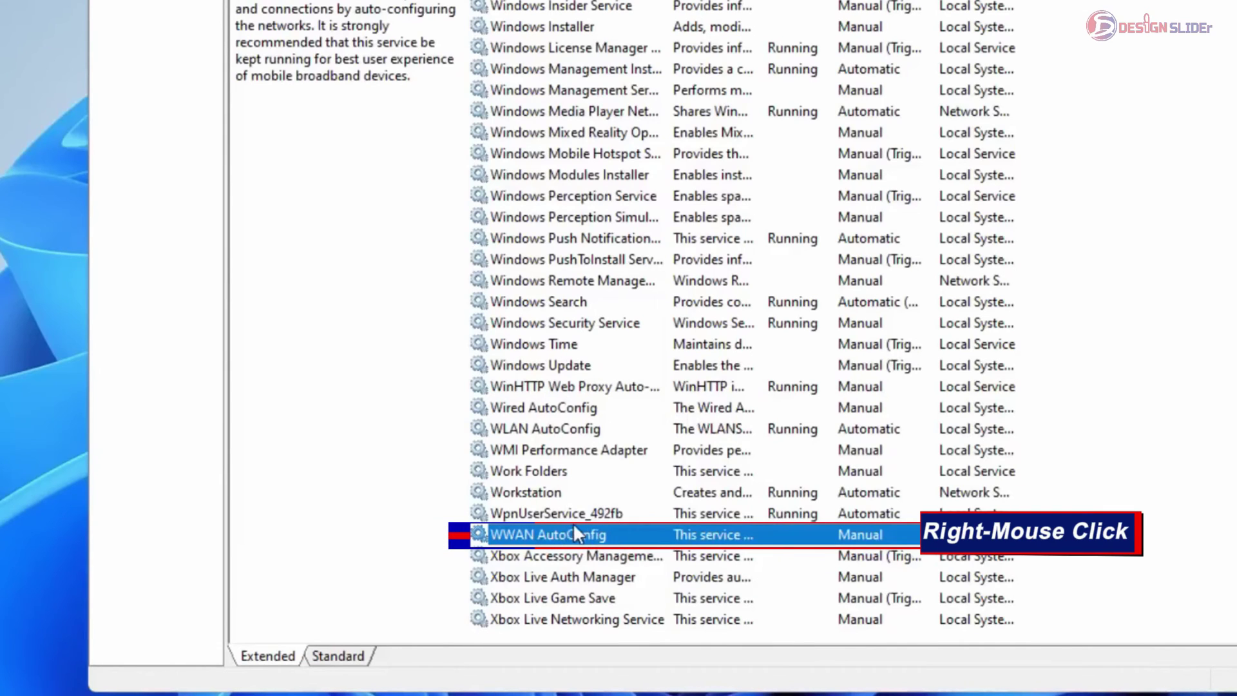
right_click(573, 533)
left_click(718, 485)
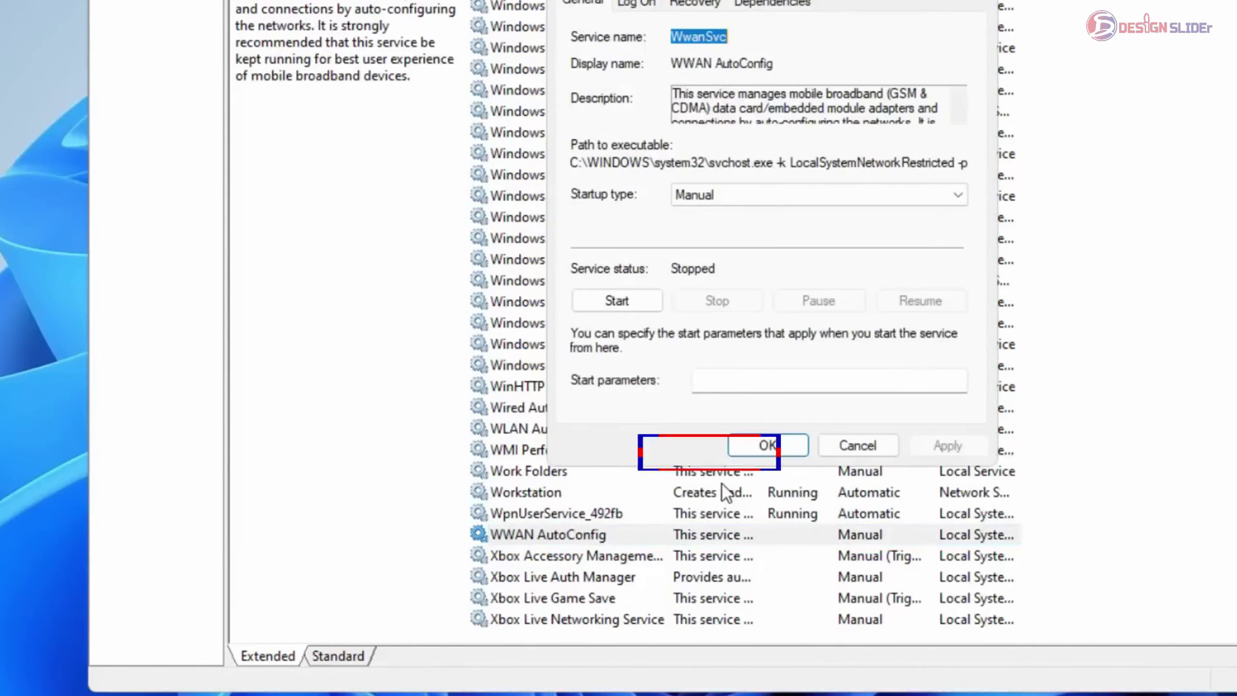
left_click(619, 300)
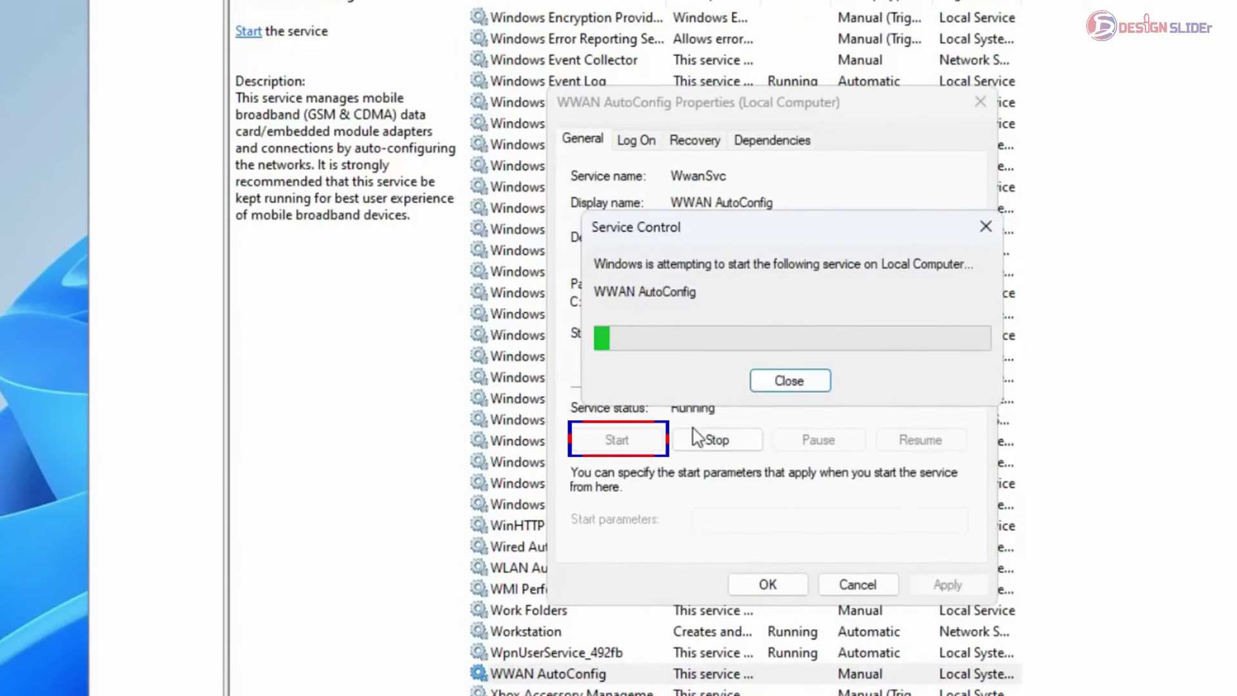
left_click(754, 334)
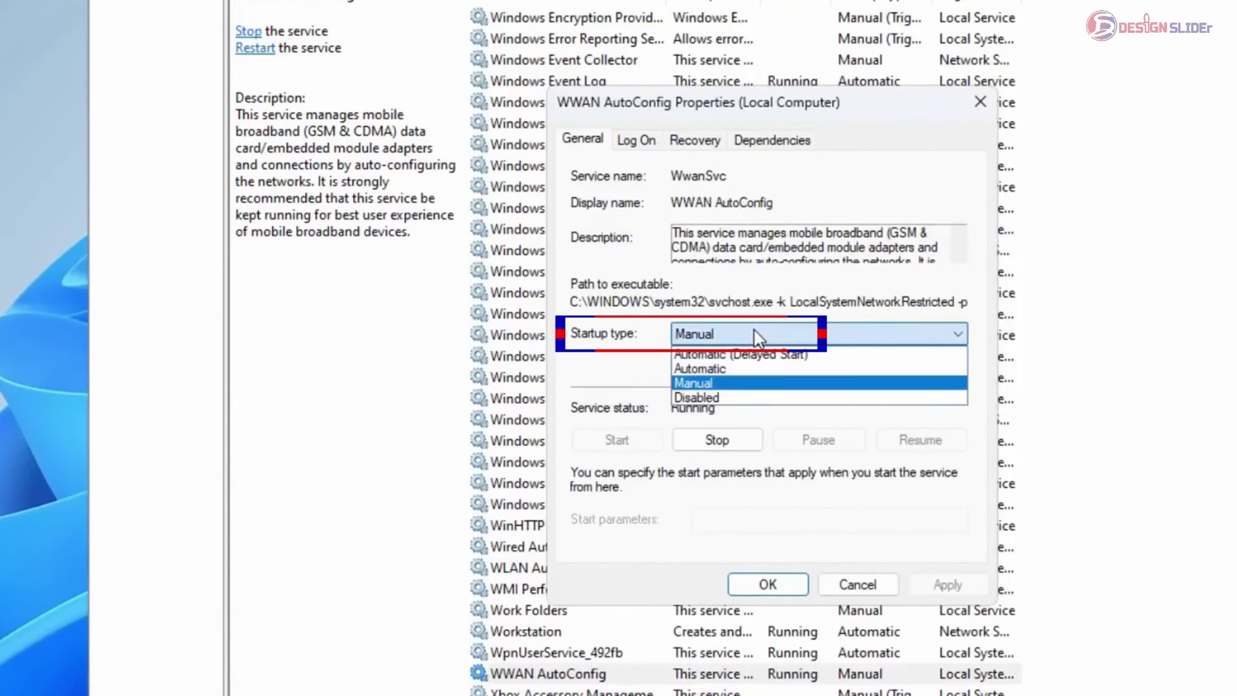
left_click(740, 368)
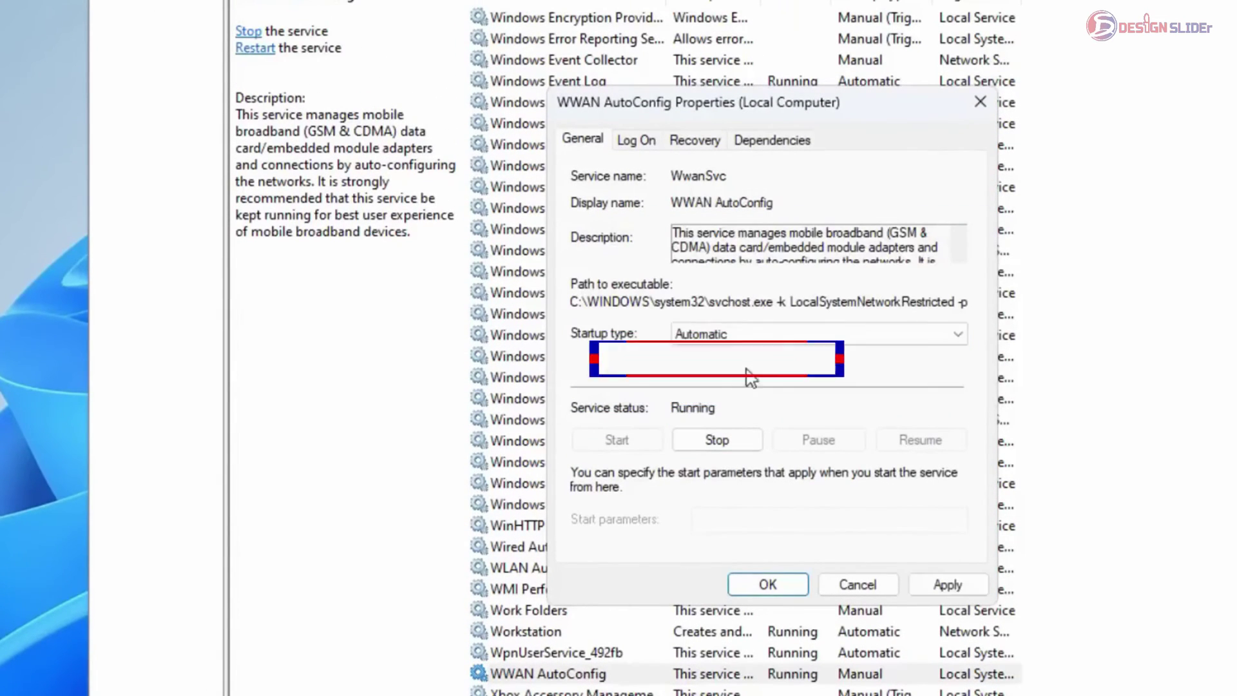
left_click(958, 583)
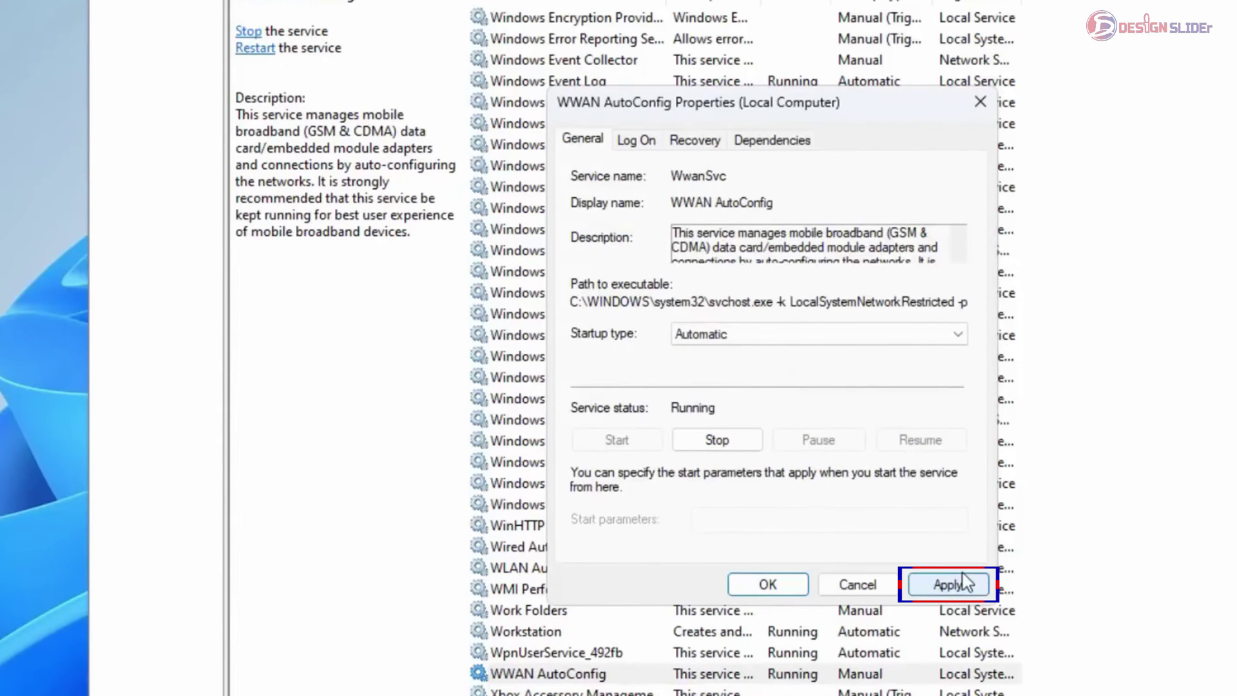
left_click(782, 578)
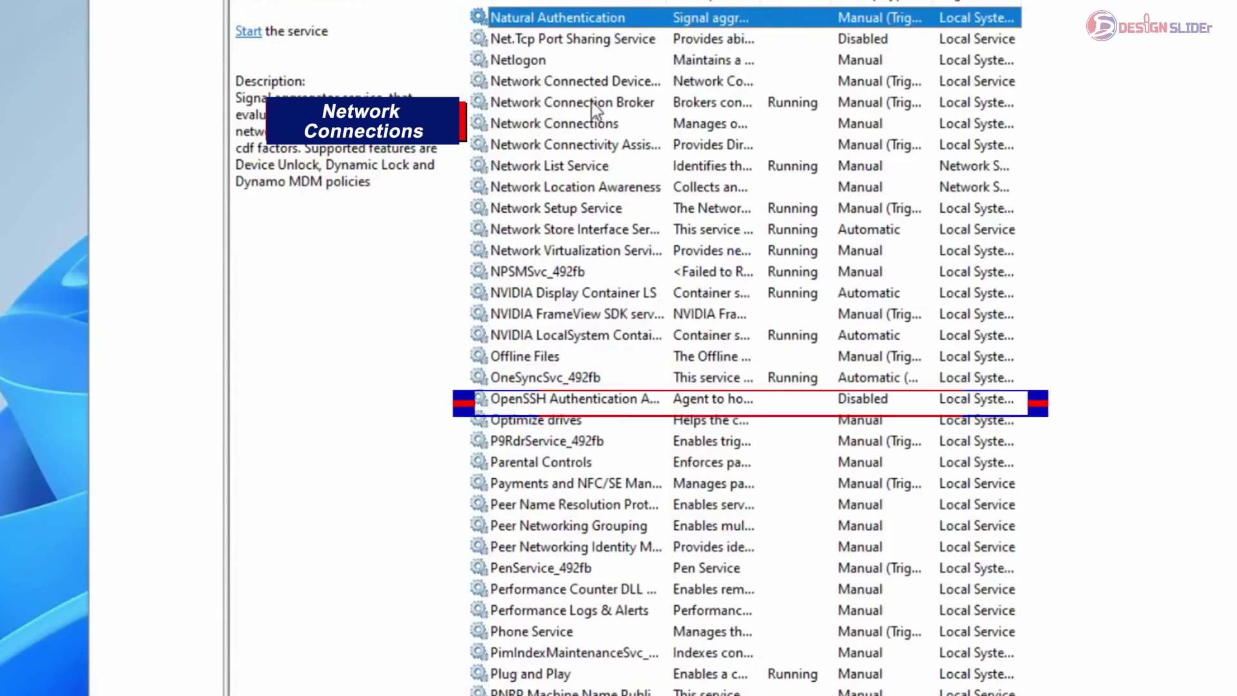
Check the Network Connections and Network Setup Service entries in the services list
left_click(596, 124)
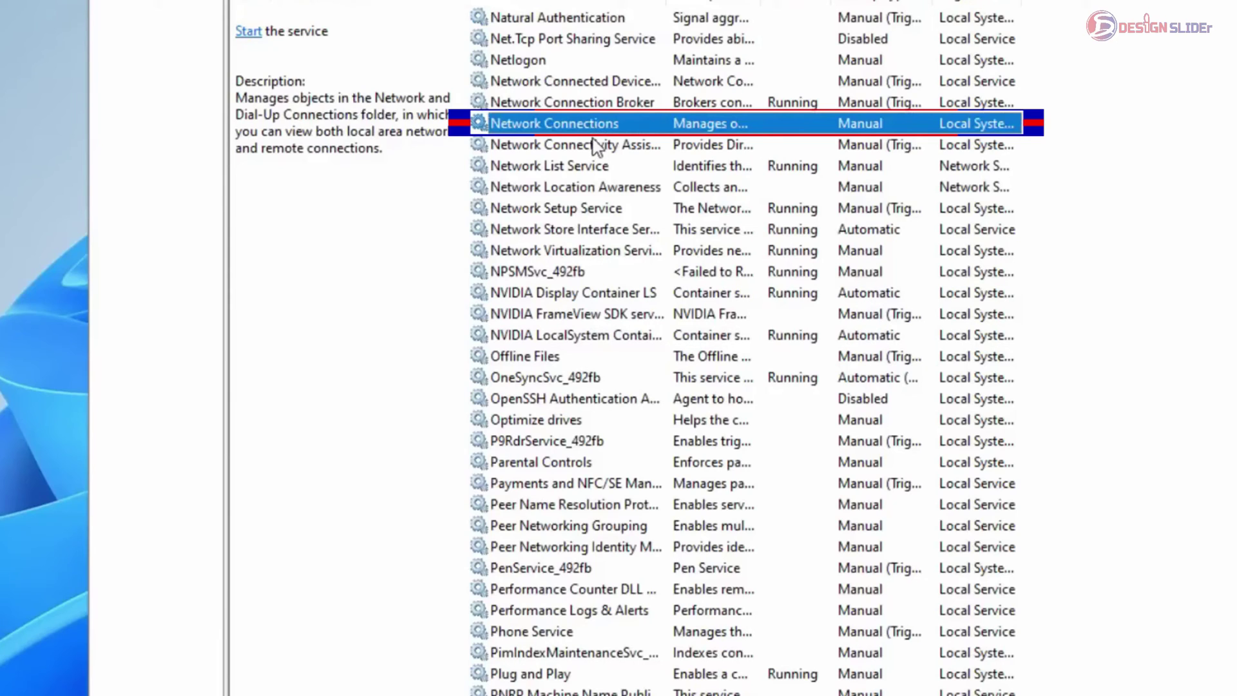
left_click(583, 200)
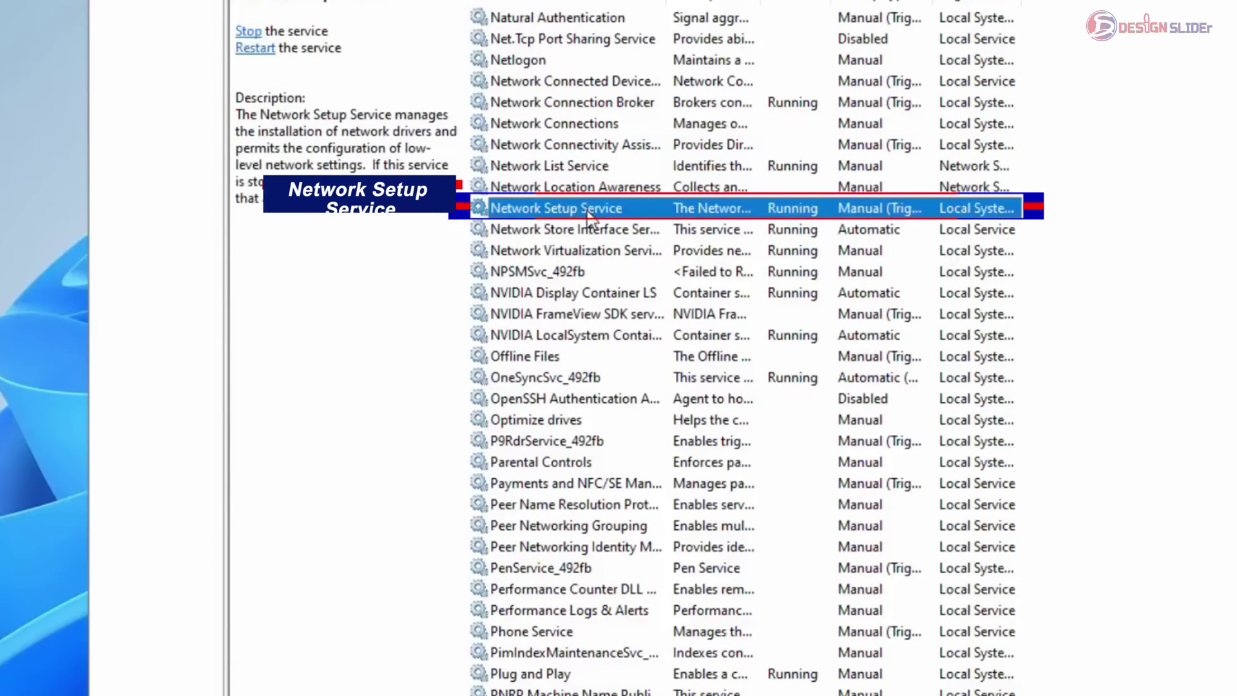
Start the Wi-Fi Direct Services Connection Manager Service and close the Services window
key("w")
scroll(589, 283, "up", 2)
left_click(589, 283)
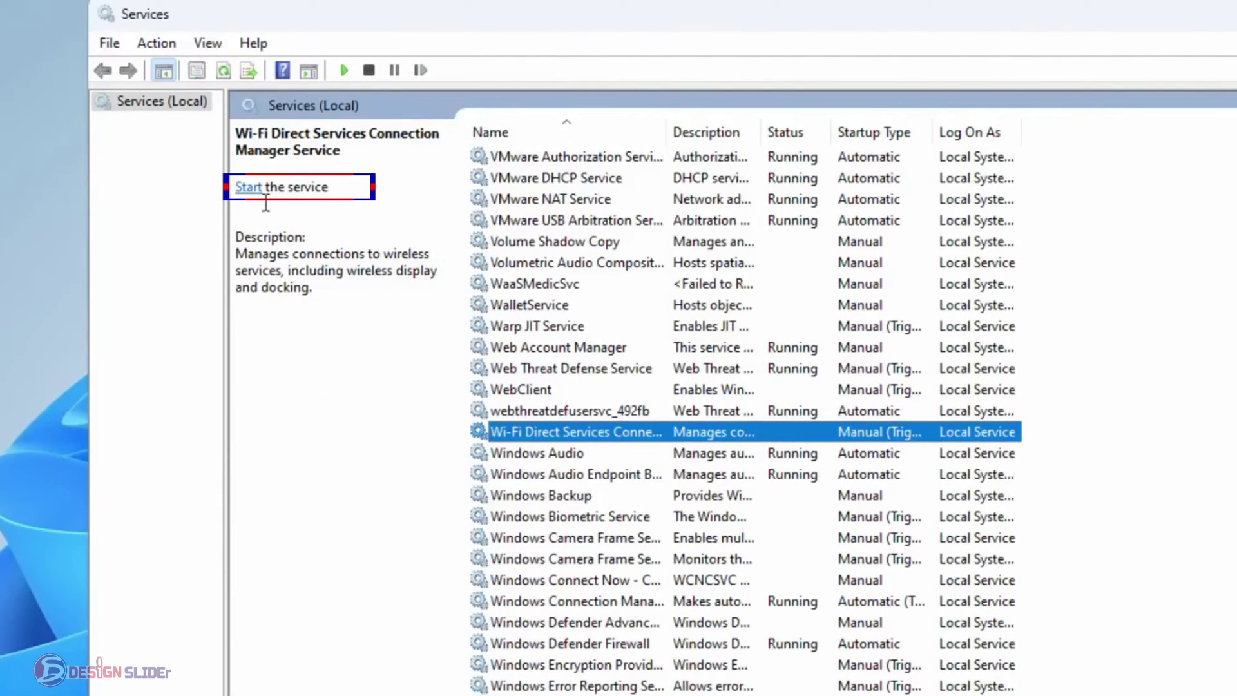
left_click(248, 188)
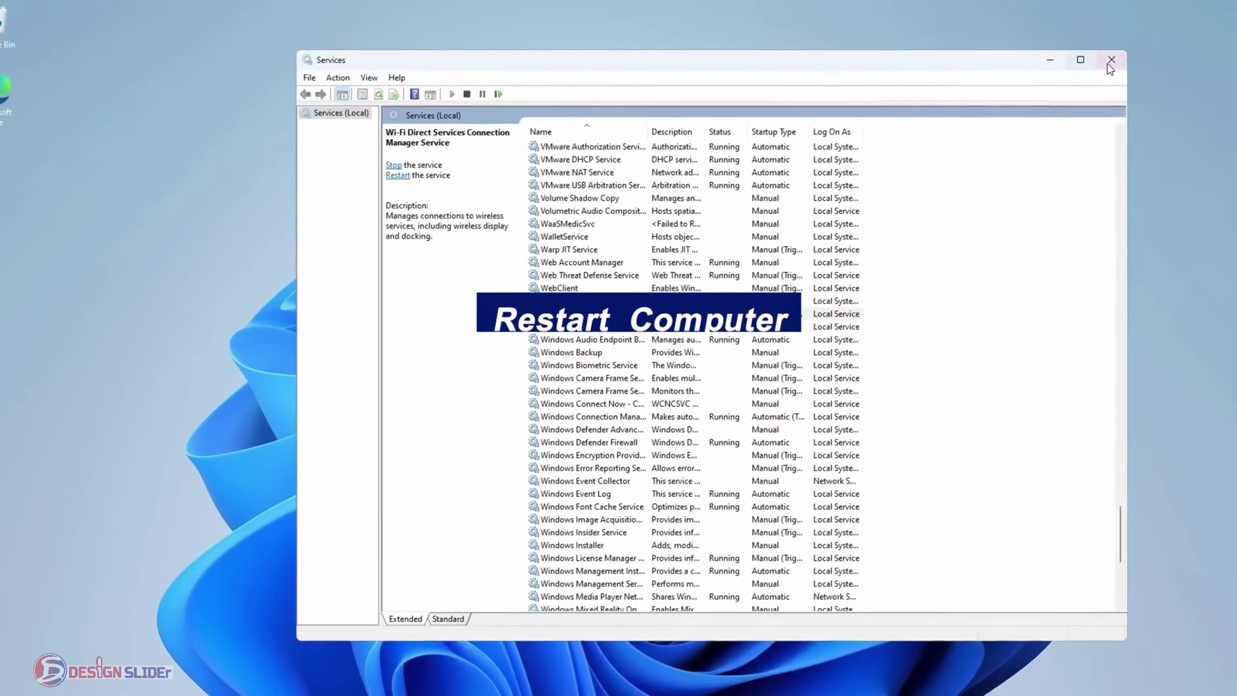
left_click(1113, 56)
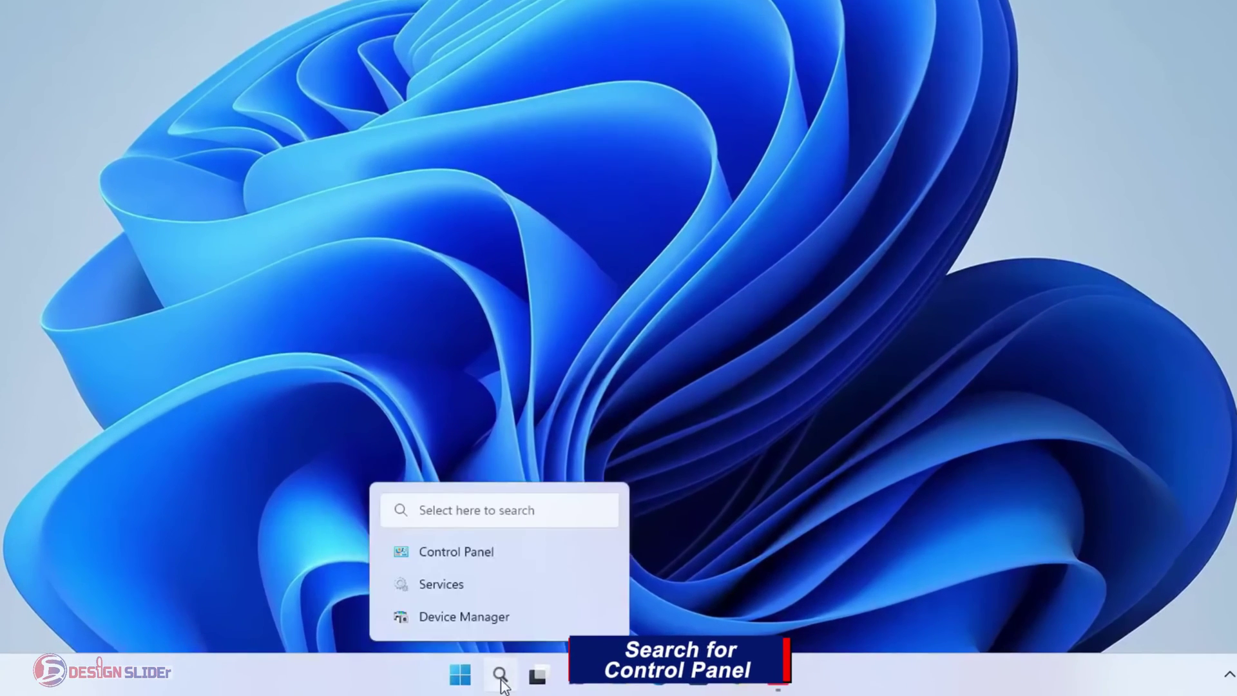
Find Control Panel by searching Windows for "control" and open the adapter settings from the Network and Sharing Center
left_click(495, 678)
type("control")
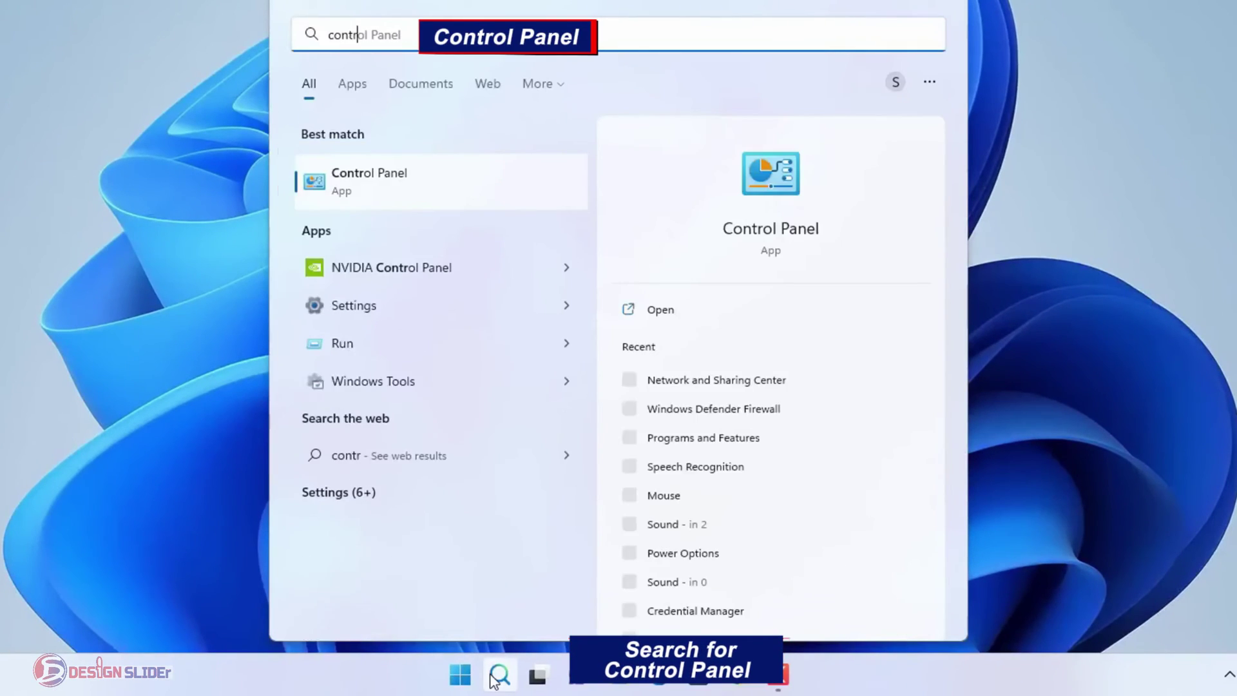
left_click(472, 171)
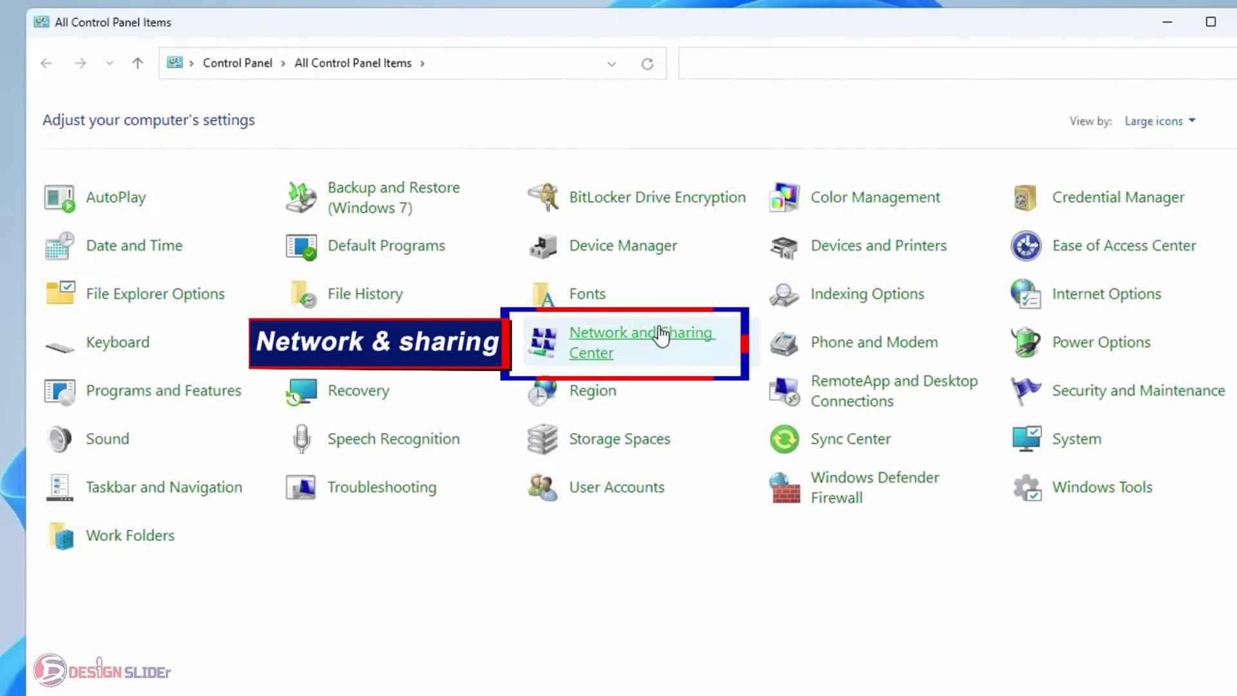
left_click(685, 336)
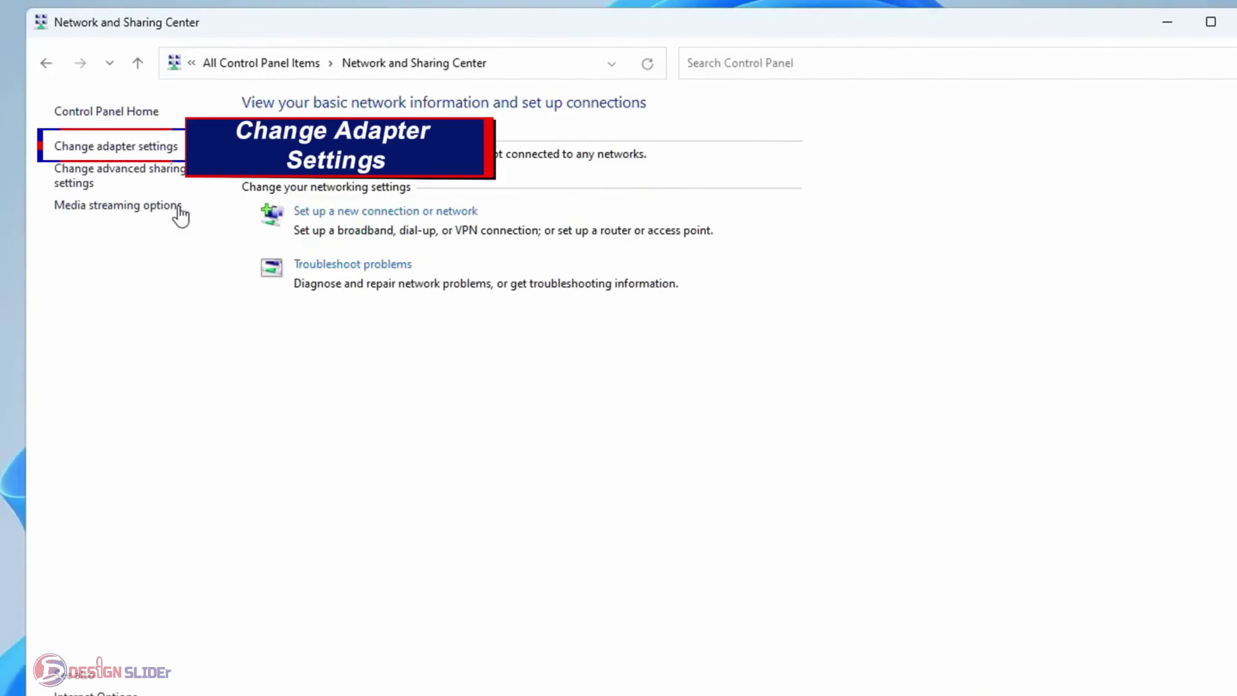
left_click(149, 151)
Confirm automatic IP and DNS server addresses in the Wi-Fi adapter's Internet Protocol Version 4 (TCP/IPv4) properties
left_click(204, 245)
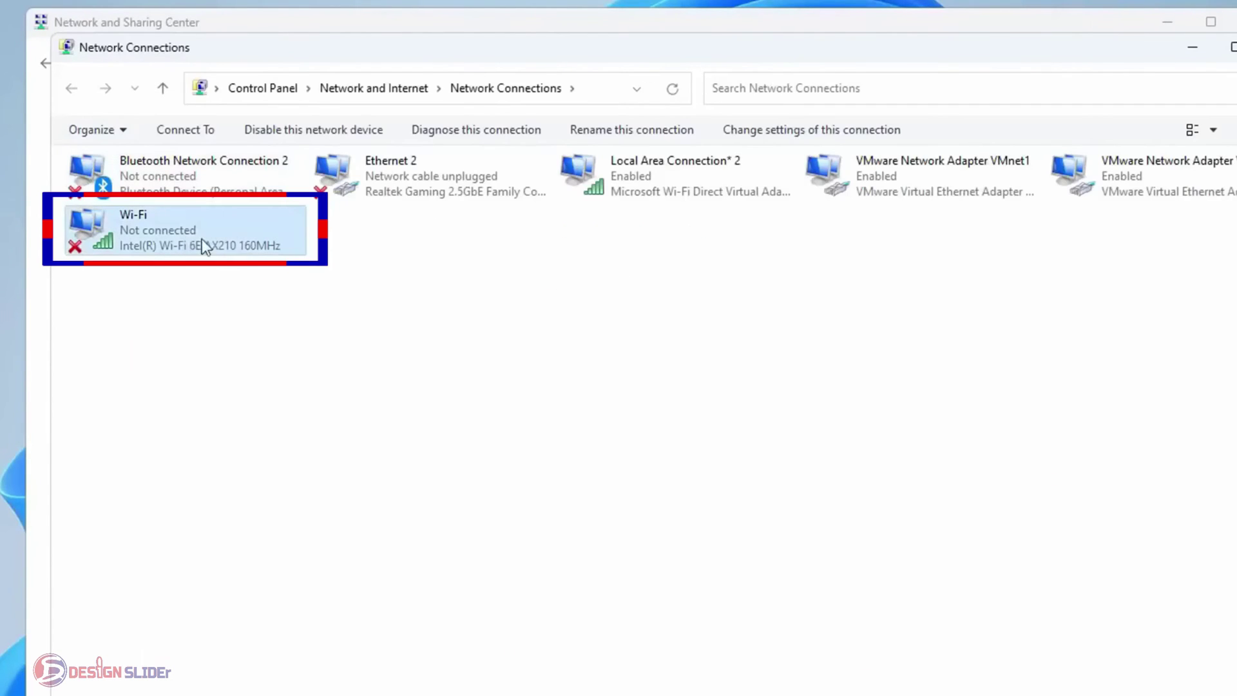
right_click(246, 246)
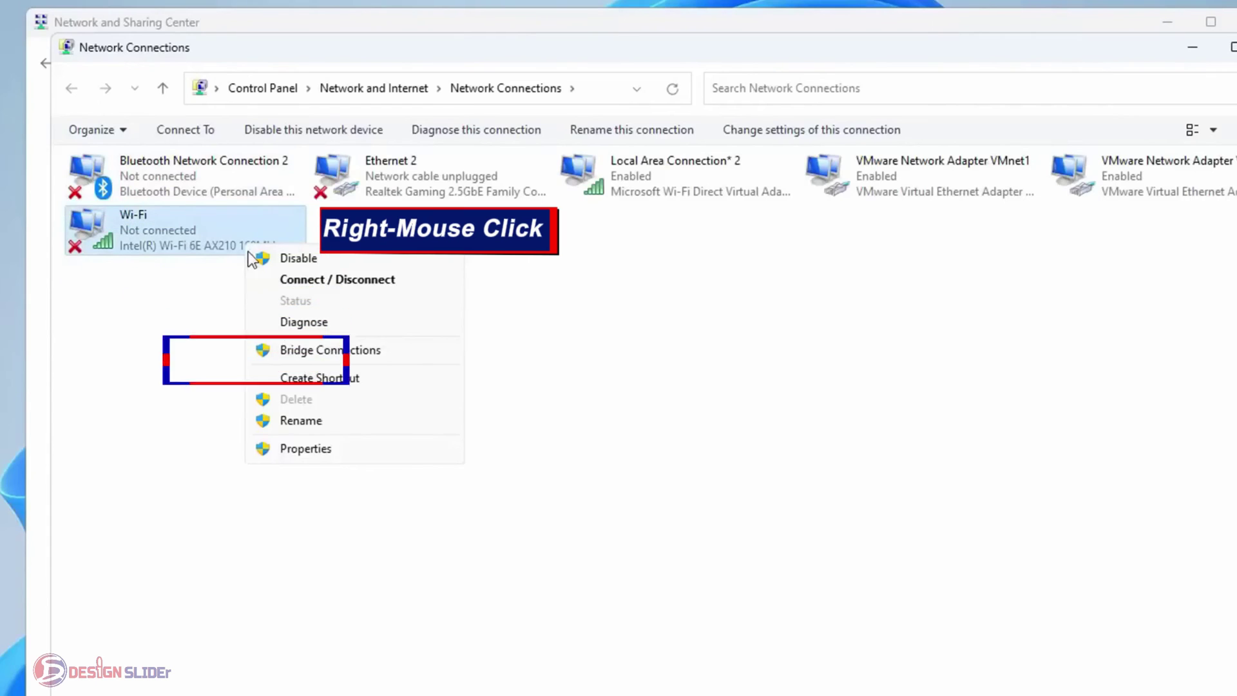
left_click(327, 449)
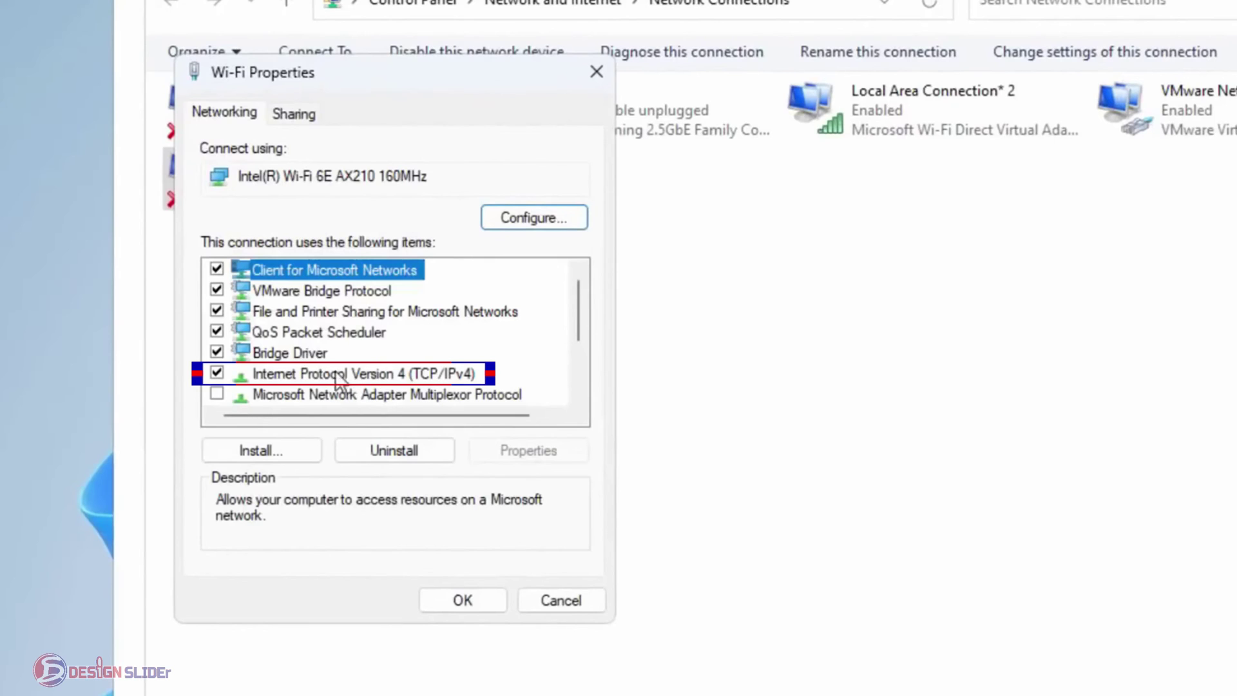
left_click(318, 379)
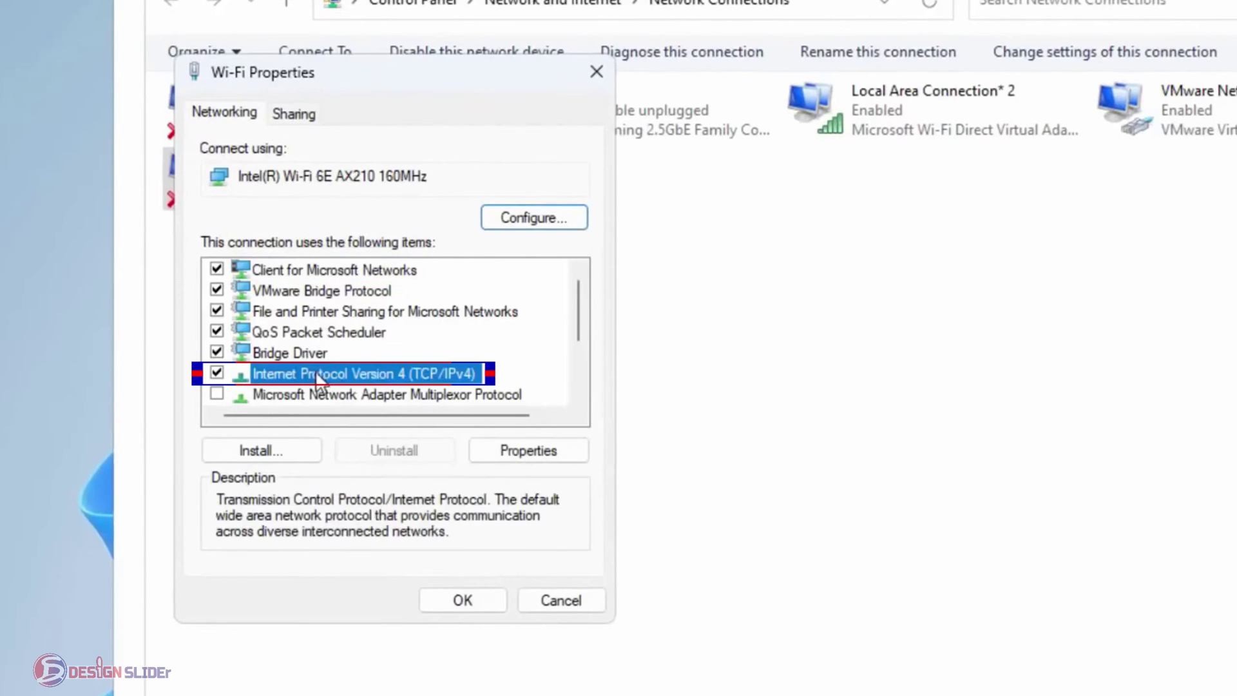
double_click(351, 372)
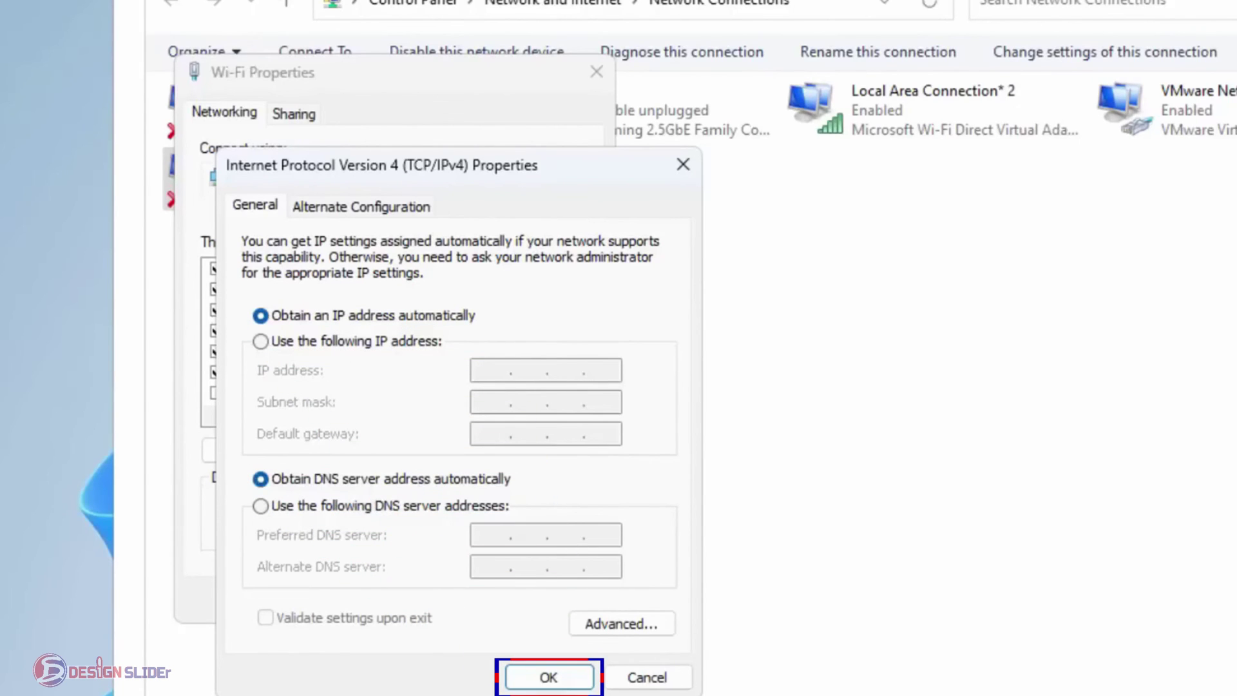
left_click(576, 684)
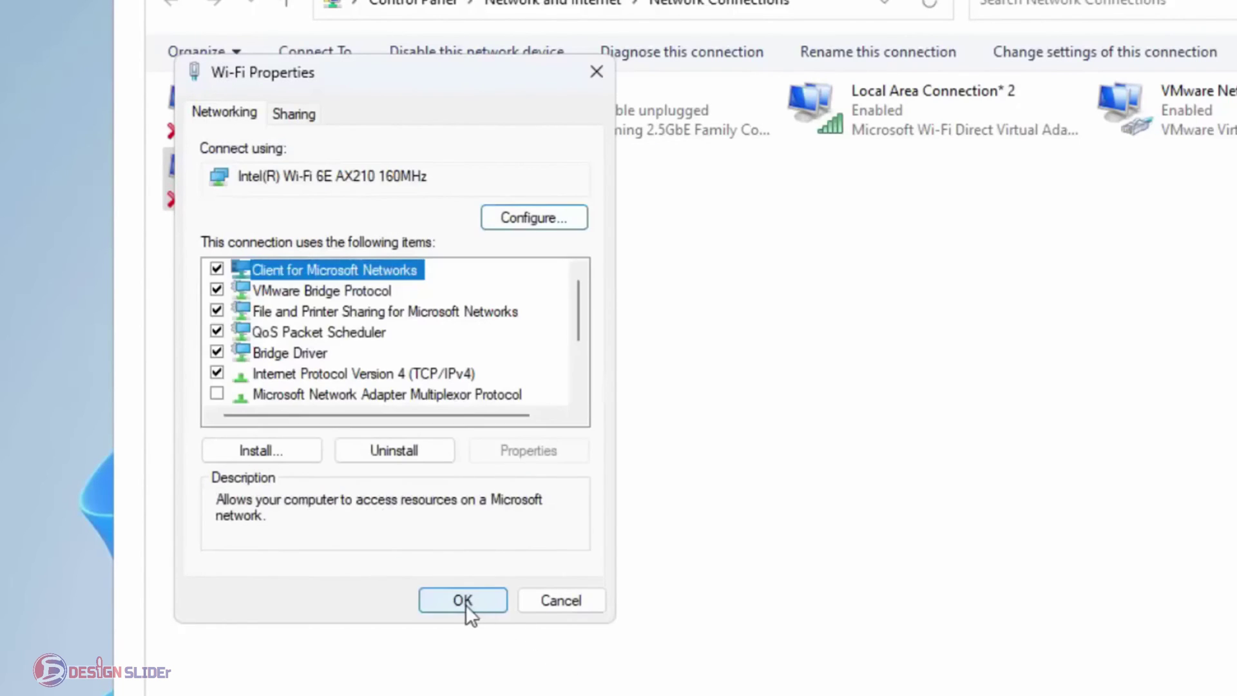
left_click(465, 603)
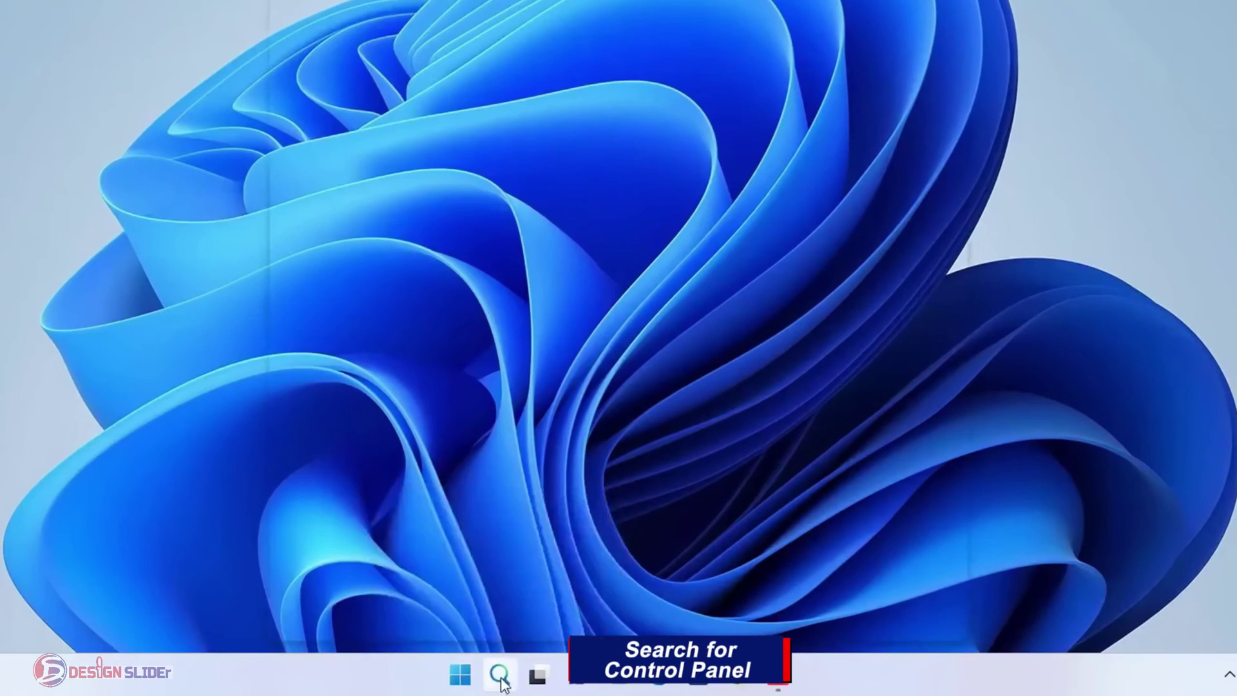
Search Windows for "control" to reopen Control Panel and open the LAN settings for the connections in Internet Options
left_click(499, 675)
type("control")
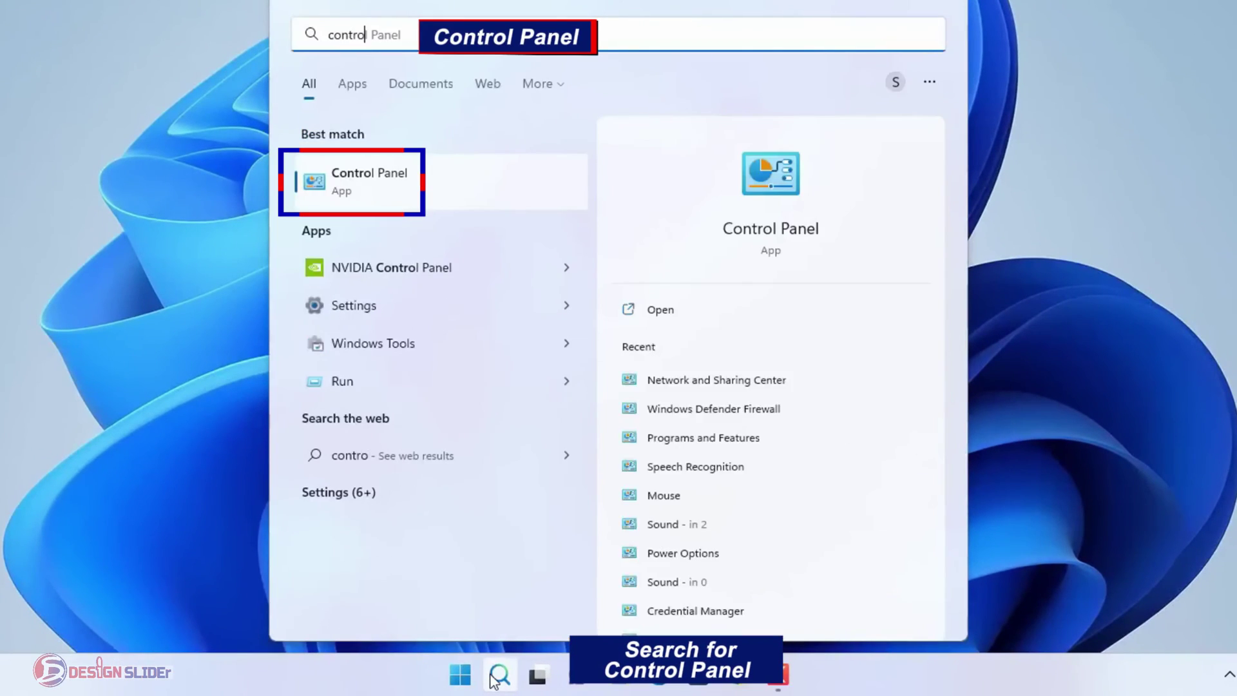
left_click(472, 170)
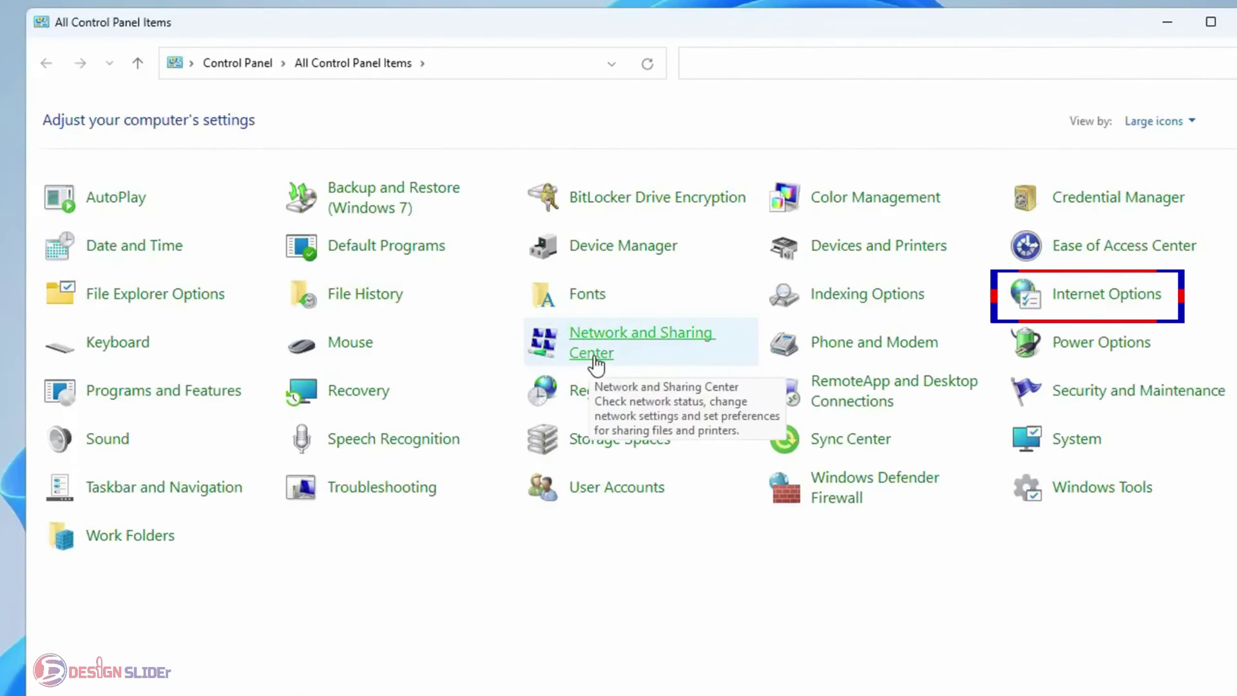
left_click(1107, 296)
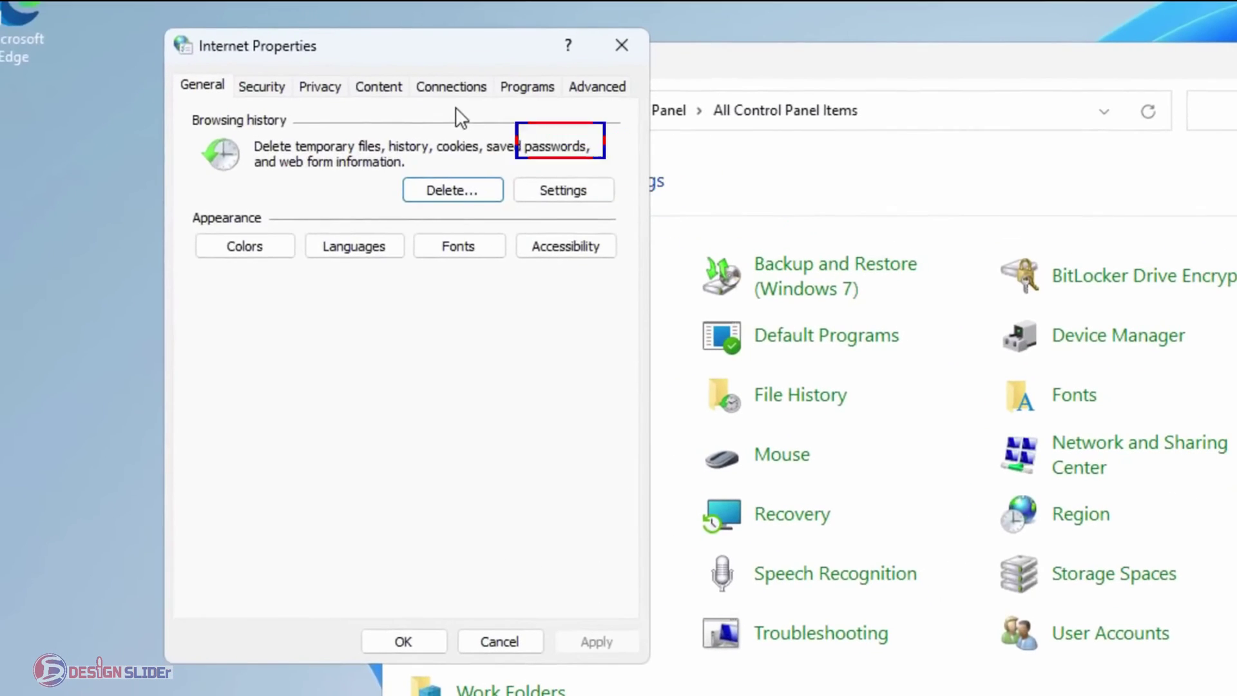
left_click(454, 86)
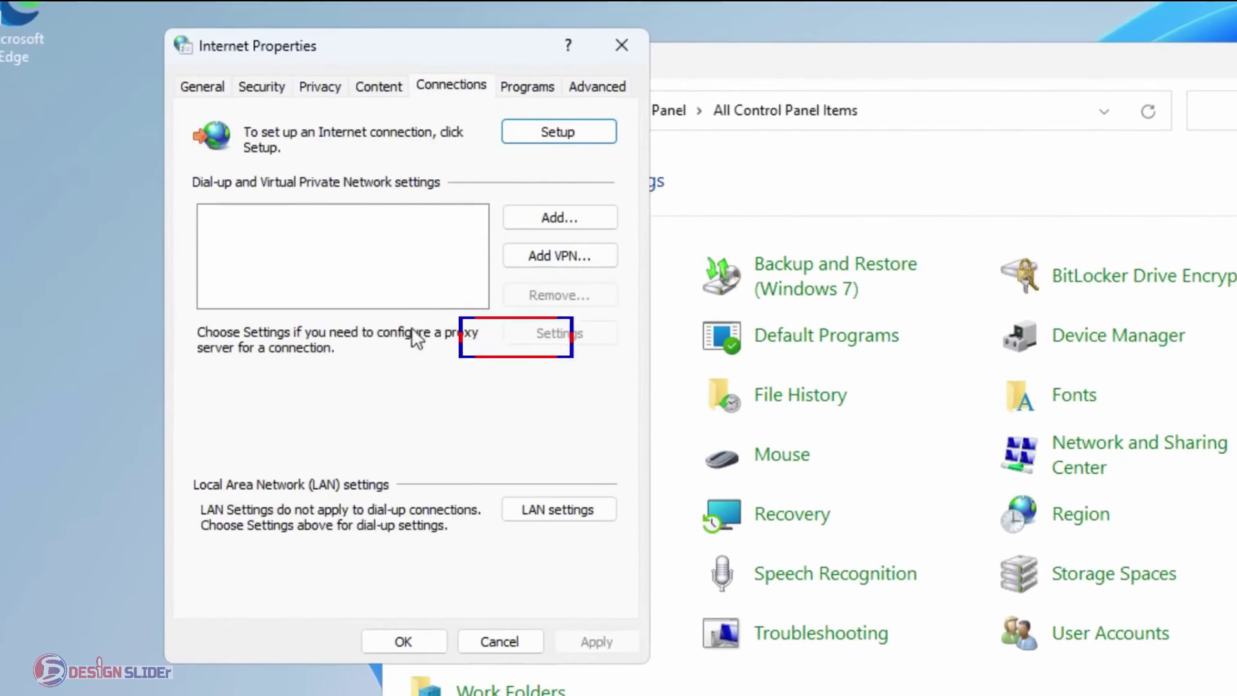
left_click(545, 516)
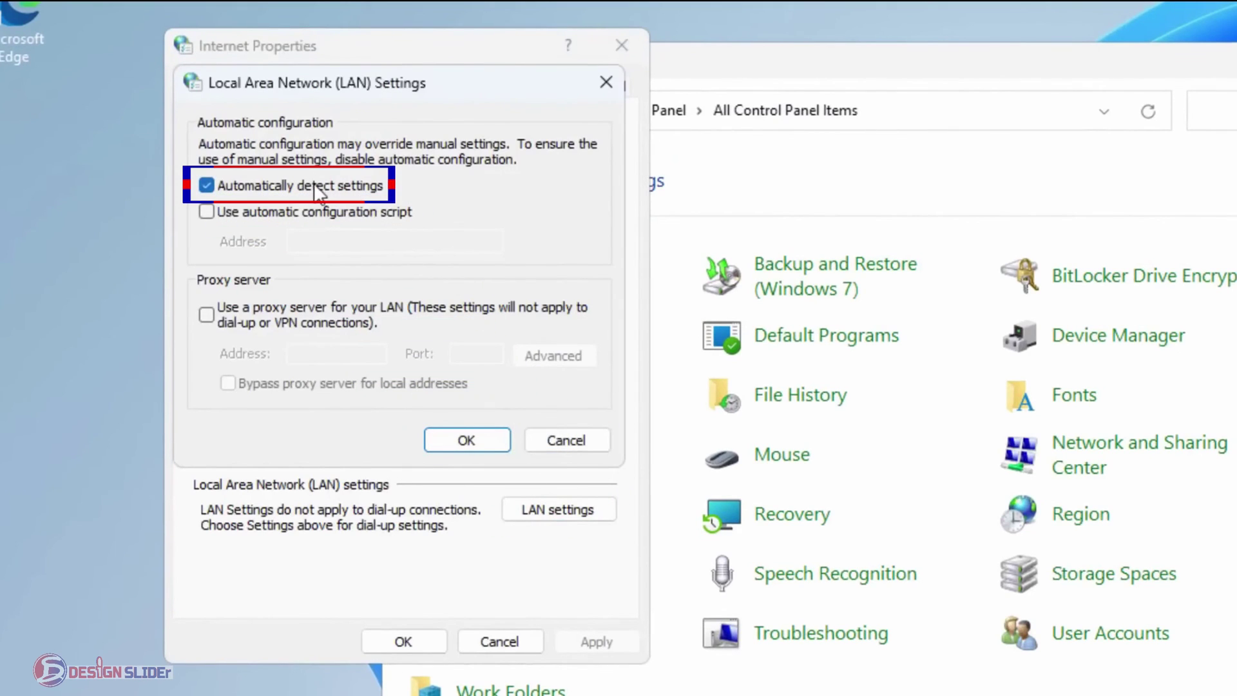
Make sure the LAN proxy server is off and accept the LAN settings with automatic detection enabled
left_click(207, 313)
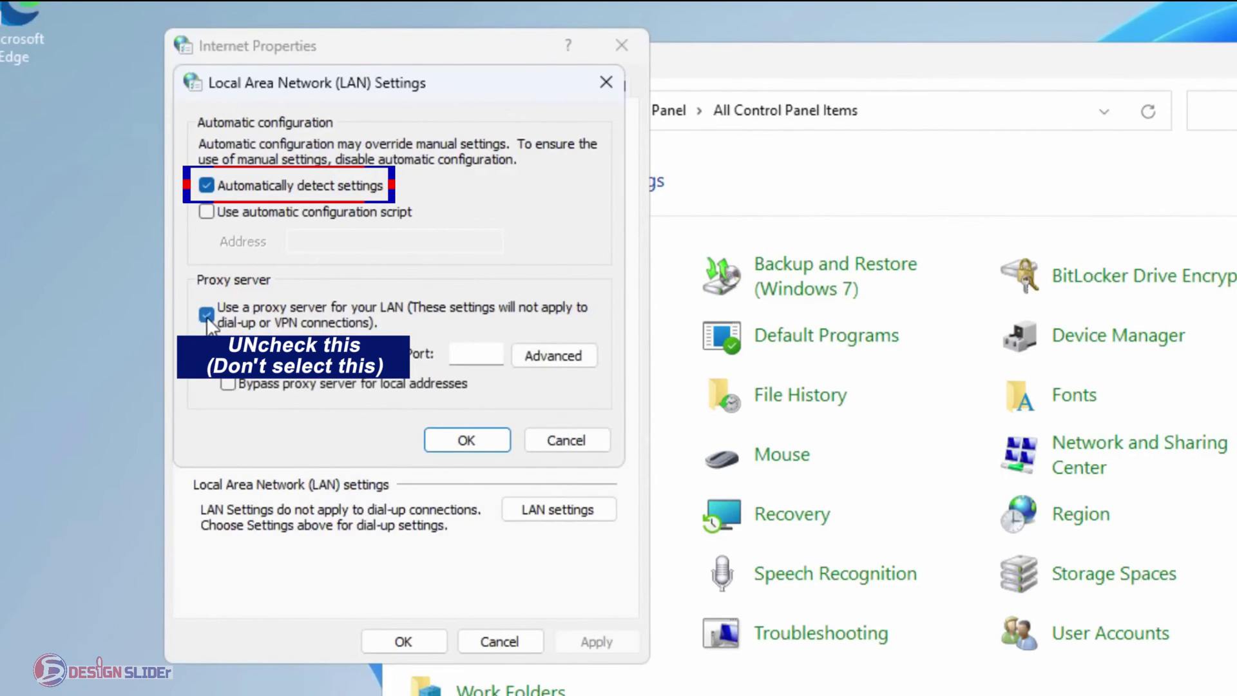
left_click(207, 314)
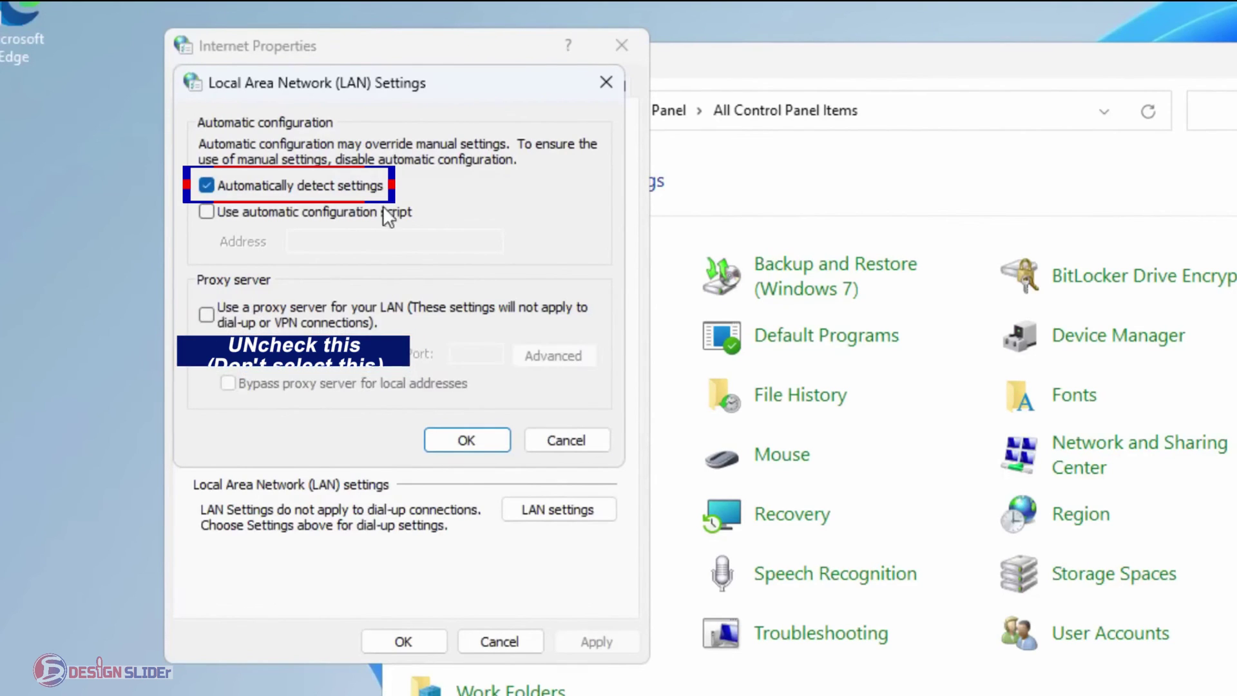
left_click(467, 442)
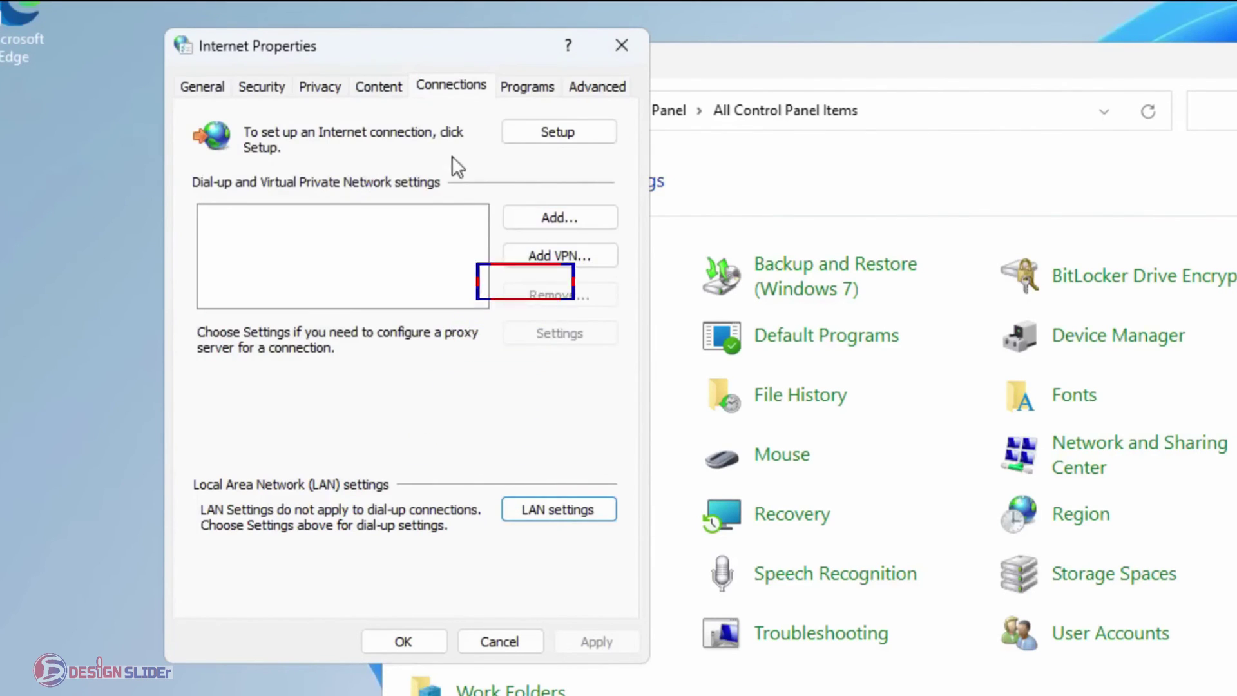
Restore the advanced settings in Internet Properties, apply the change, and close both Internet Properties and Control Panel
left_click(599, 93)
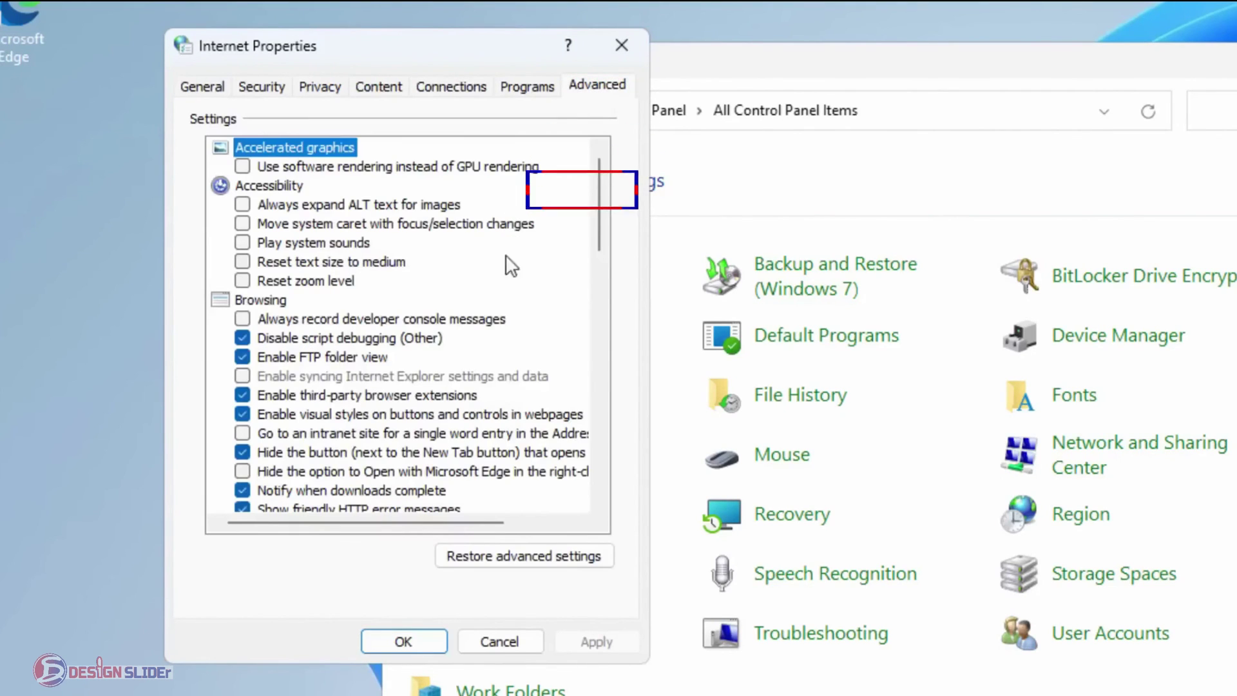
left_click(531, 554)
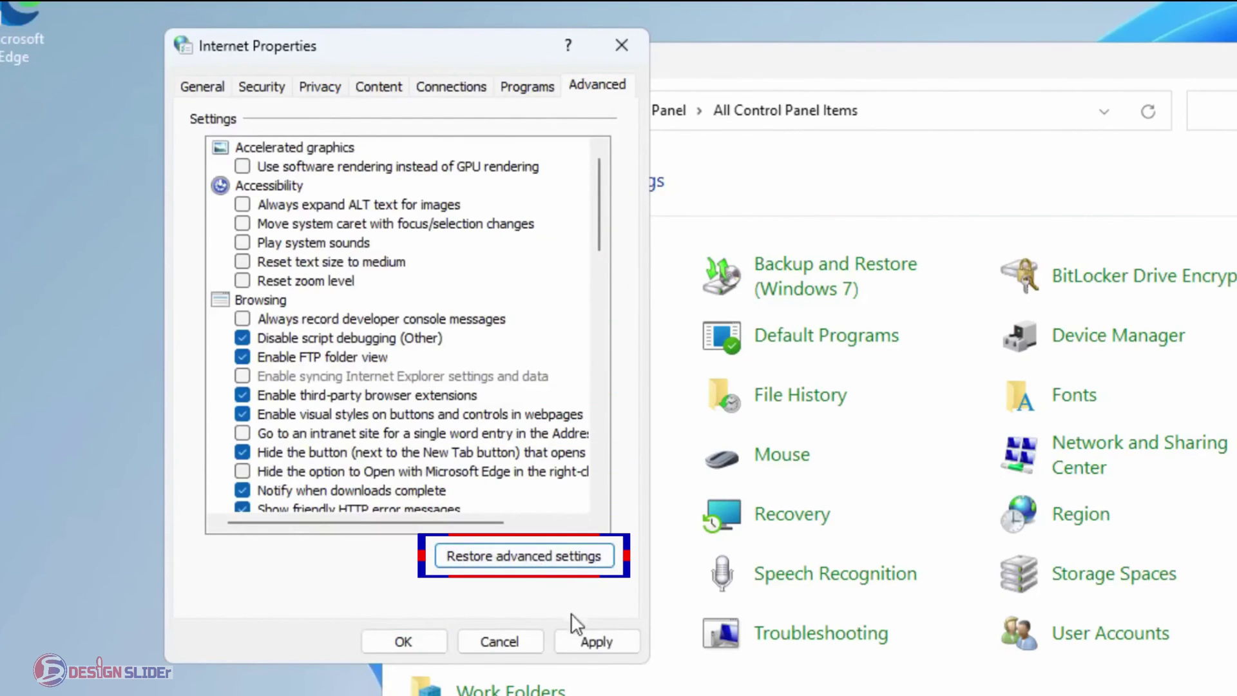
left_click(596, 641)
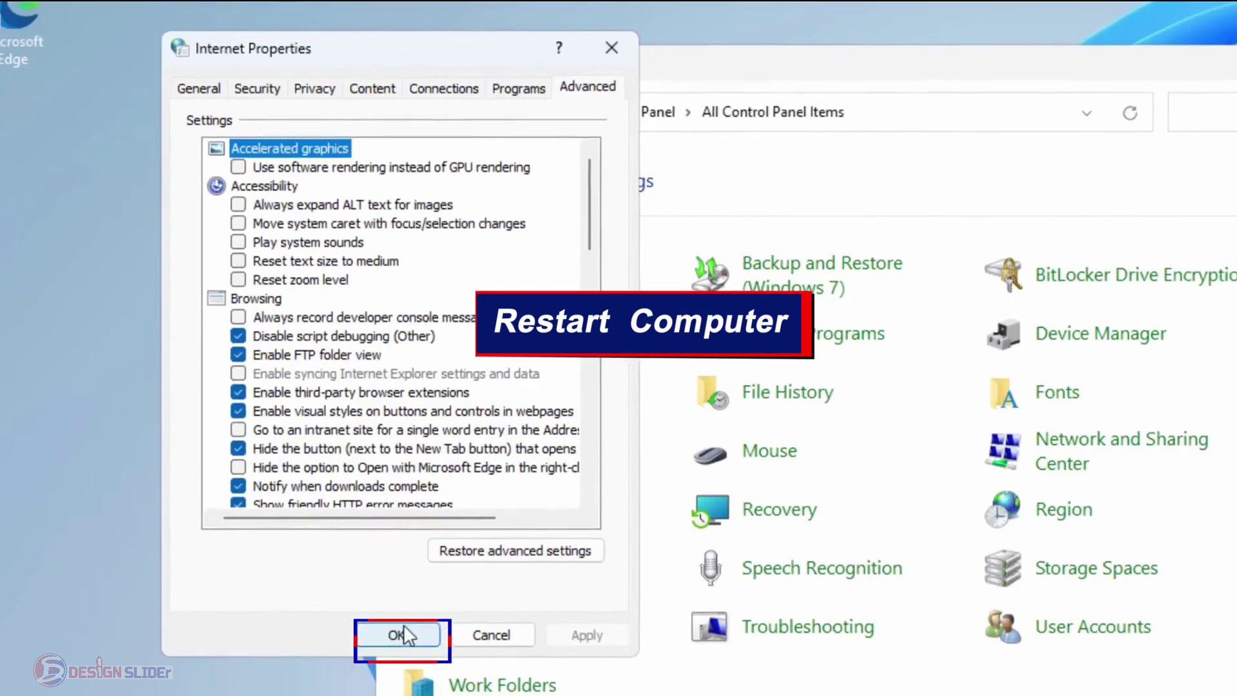
left_click(405, 628)
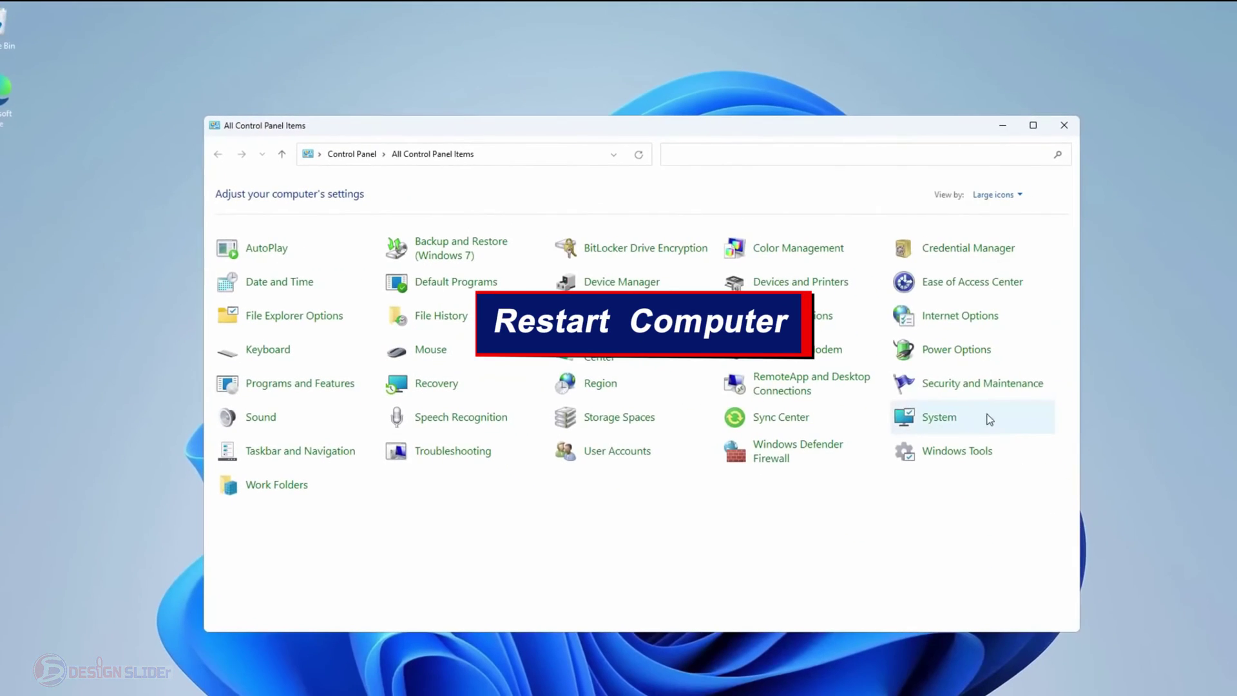
left_click(1070, 126)
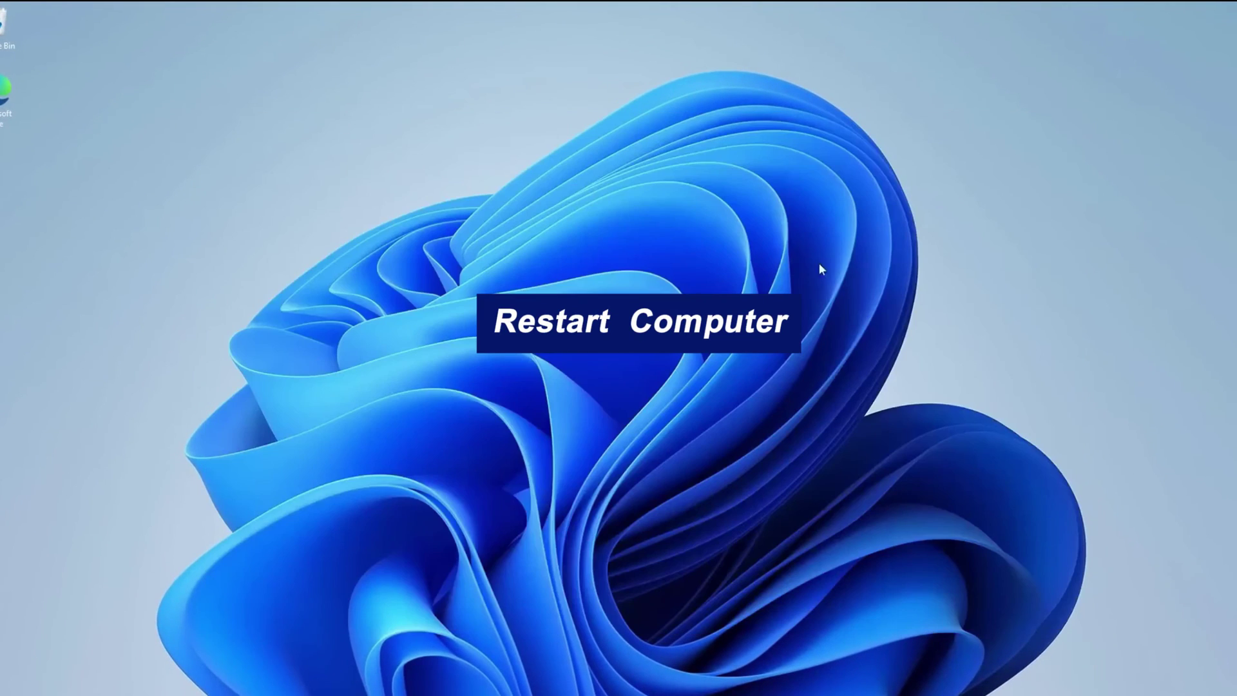